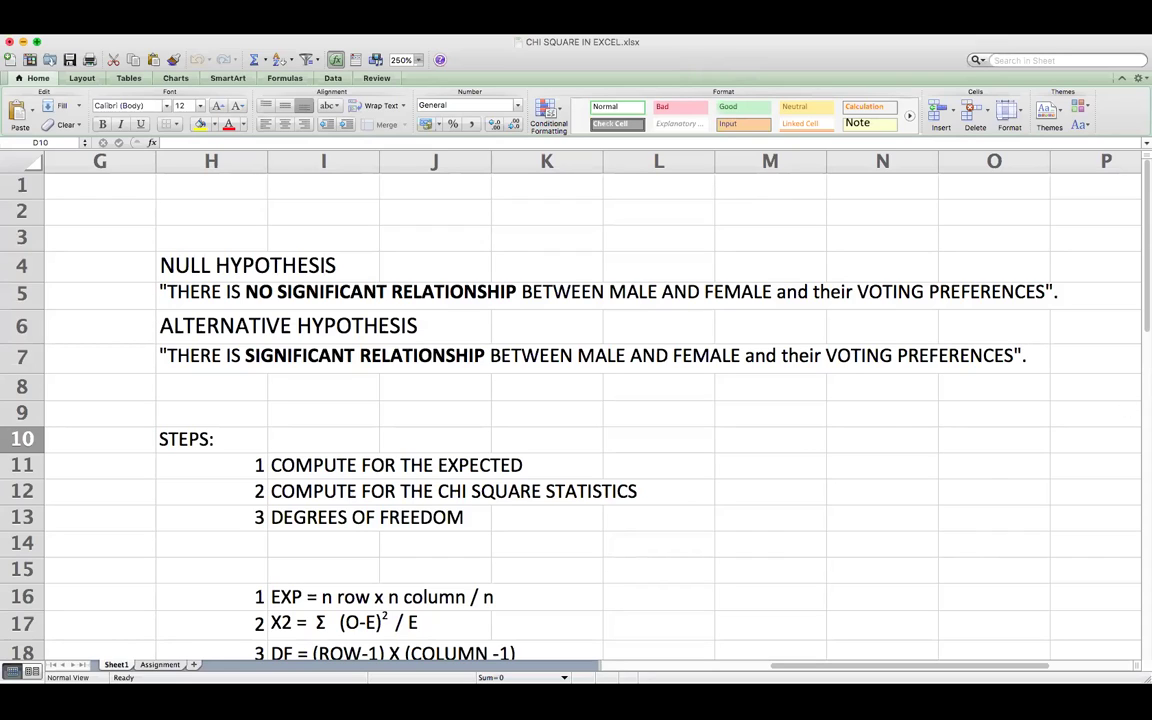
Read the null hypothesis and alternative hypothesis statements on gender and voting preferences in H4 to H7
{"action": "left_click", "coordinate": [270, 394]}
{"action": "left_click", "coordinate": [235, 391]}
{"action": "left_click", "coordinate": [478, 393]}
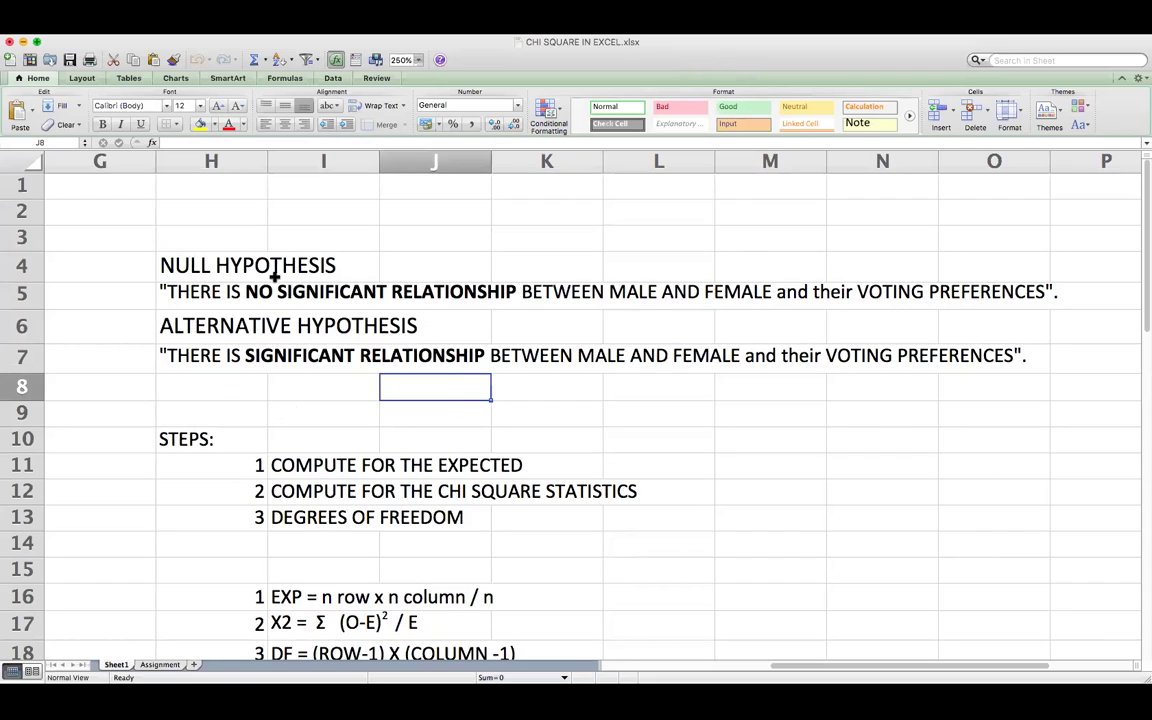
{"action": "left_click", "coordinate": [200, 264]}
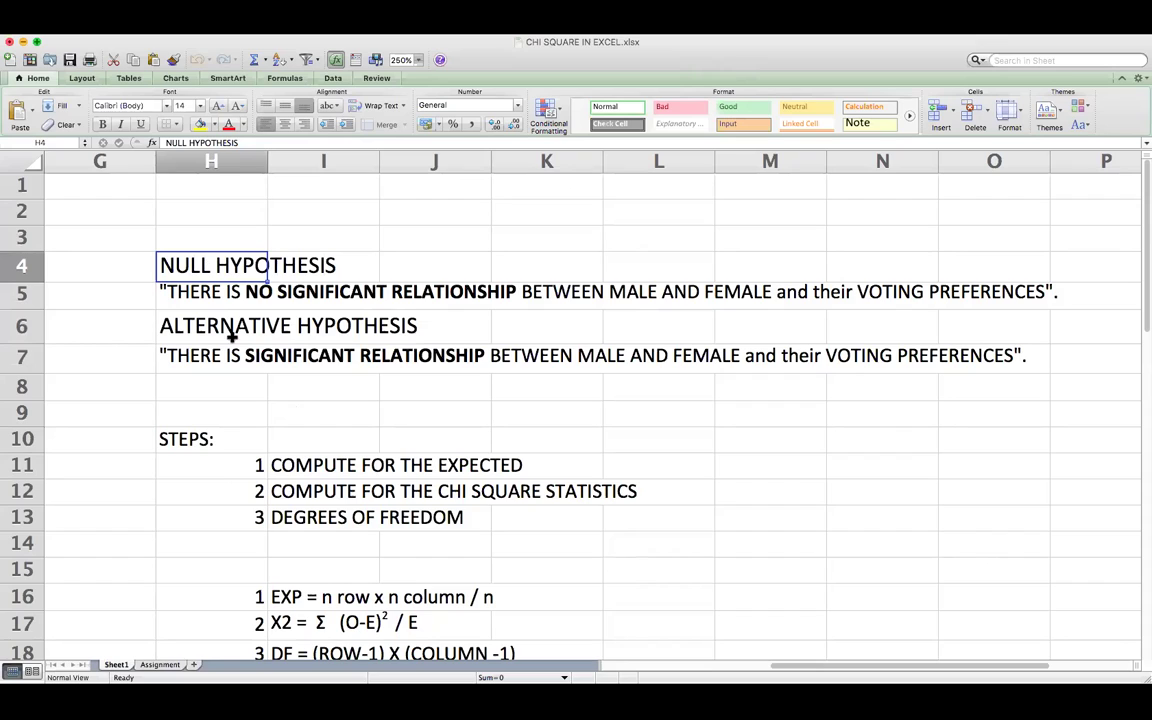
{"action": "left_click", "coordinate": [205, 326]}
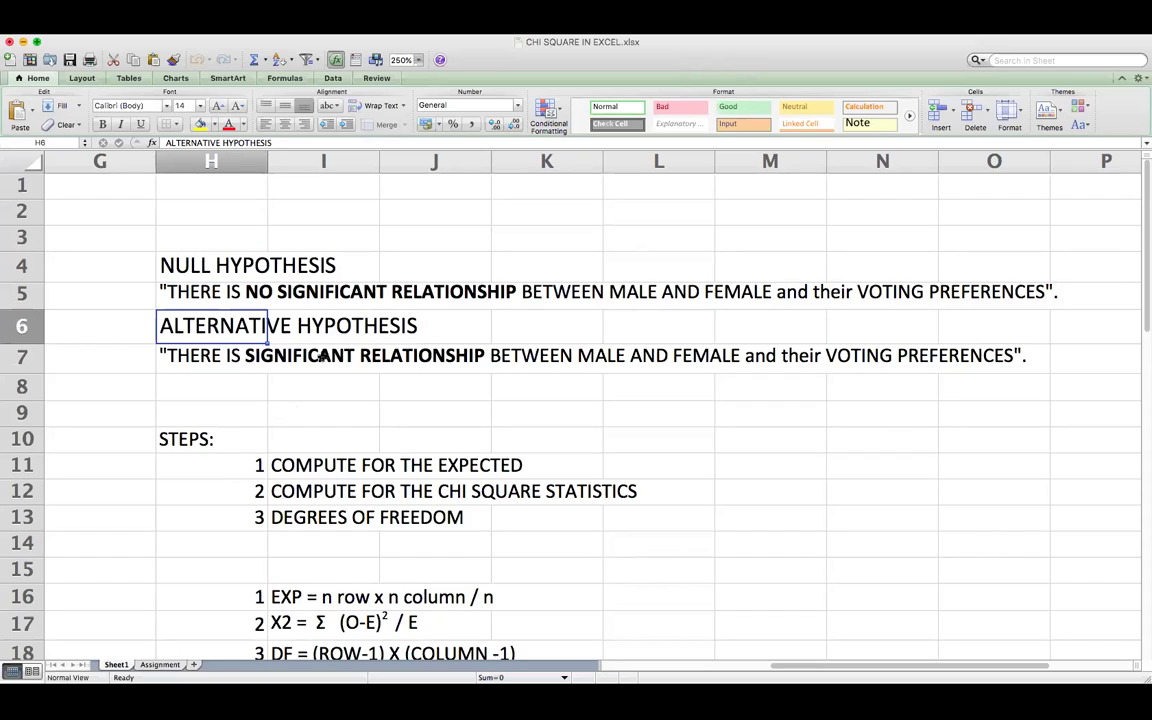
{"action": "left_click", "coordinate": [200, 262]}
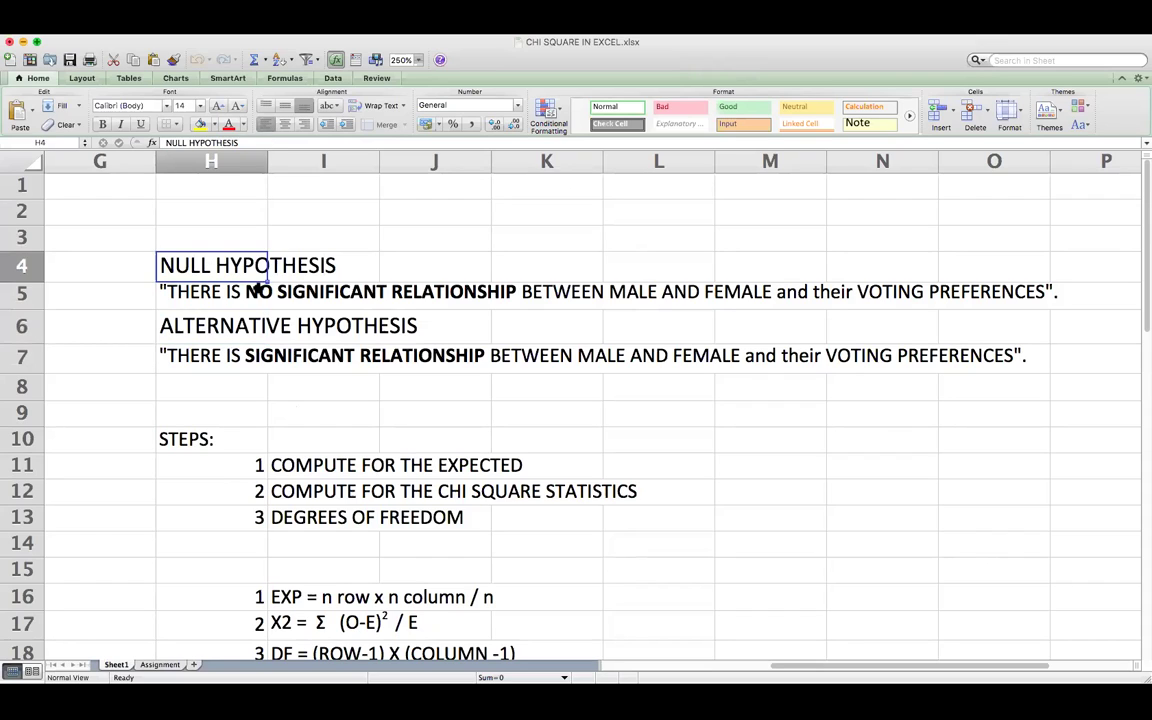
{"action": "left_click", "coordinate": [195, 293]}
{"action": "left_click_drag", "start_coordinate": [418, 292], "coordinate": [995, 292]}
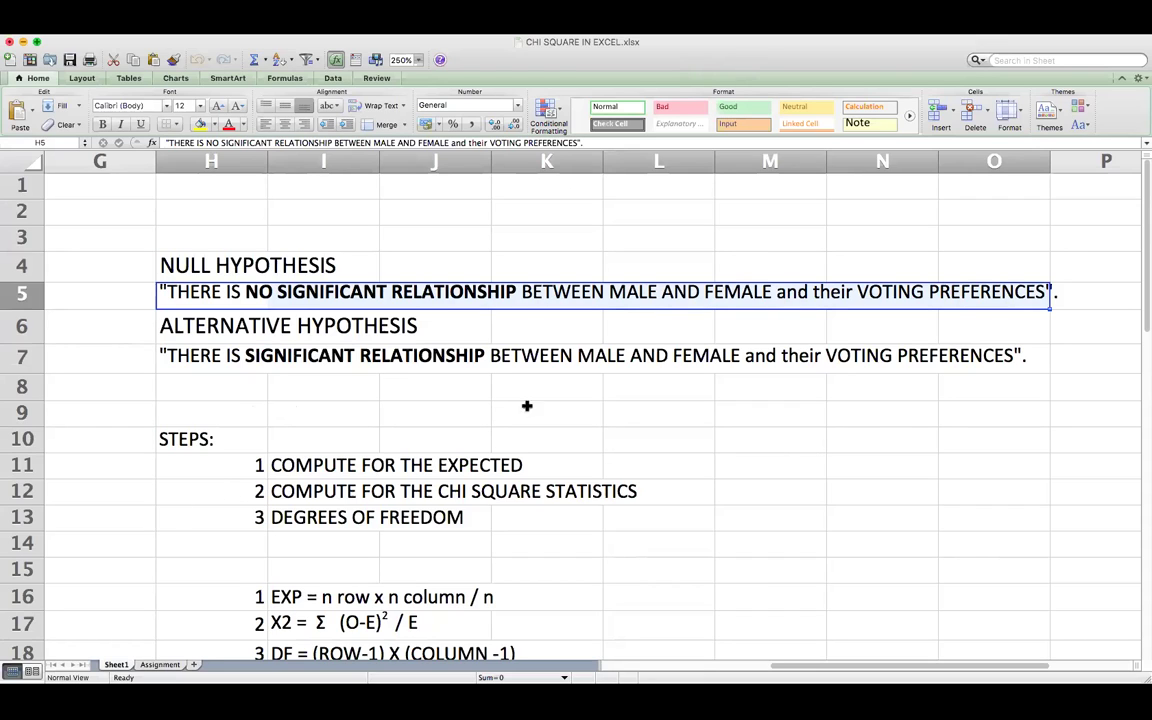
{"action": "left_click", "coordinate": [385, 393]}
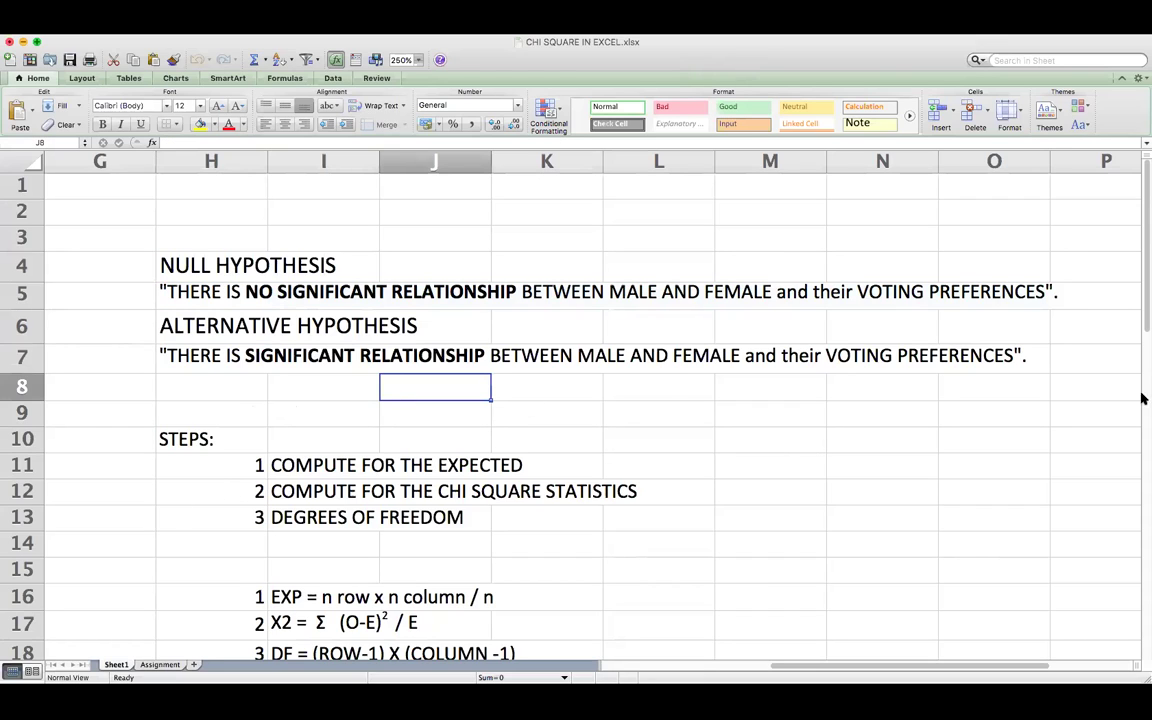
{"action": "left_click", "coordinate": [237, 290]}
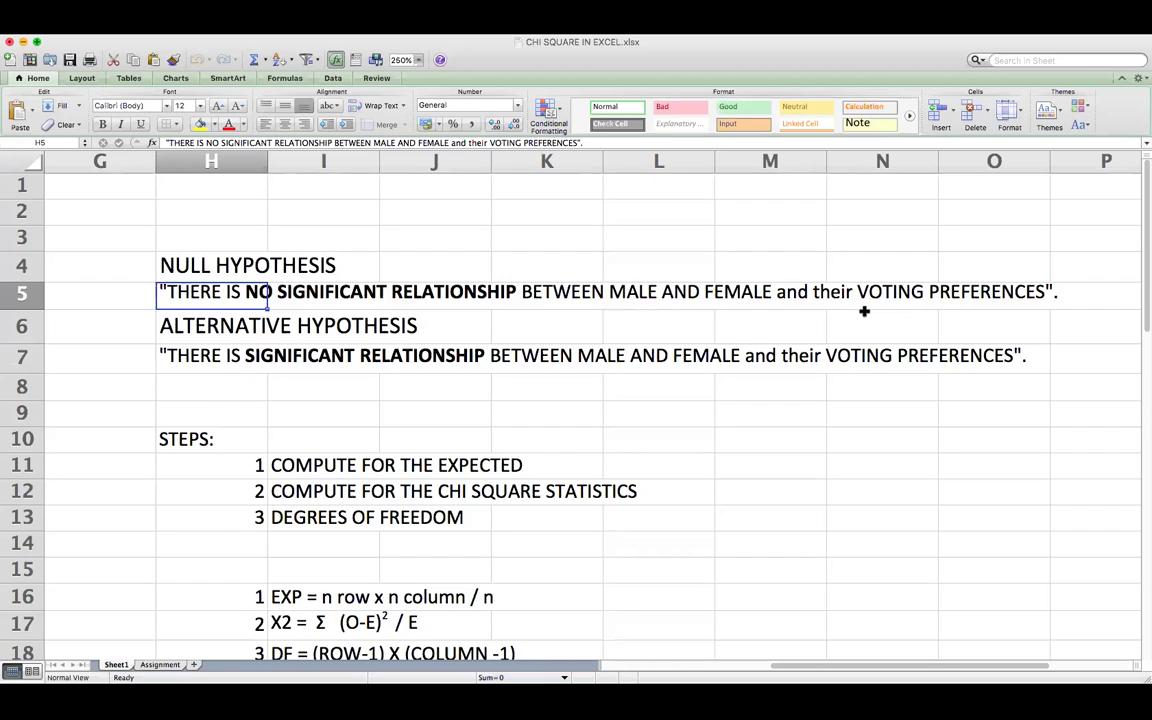
{"action": "left_click", "coordinate": [790, 386]}
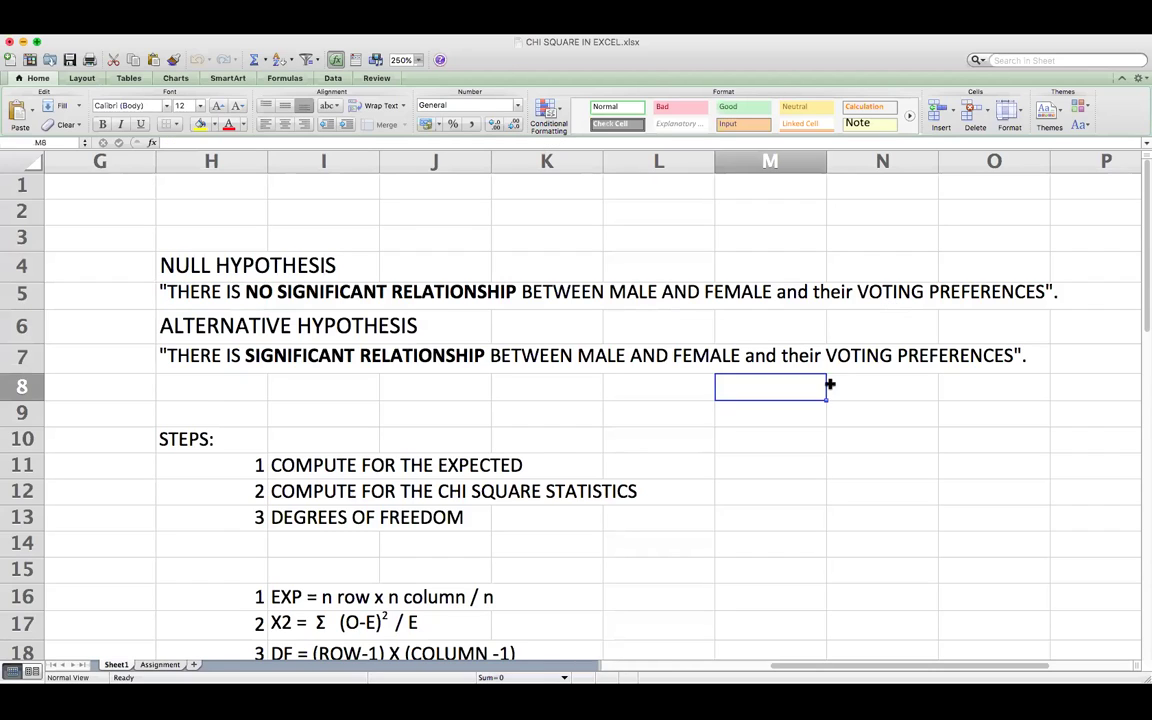
{"action": "left_click", "coordinate": [250, 356]}
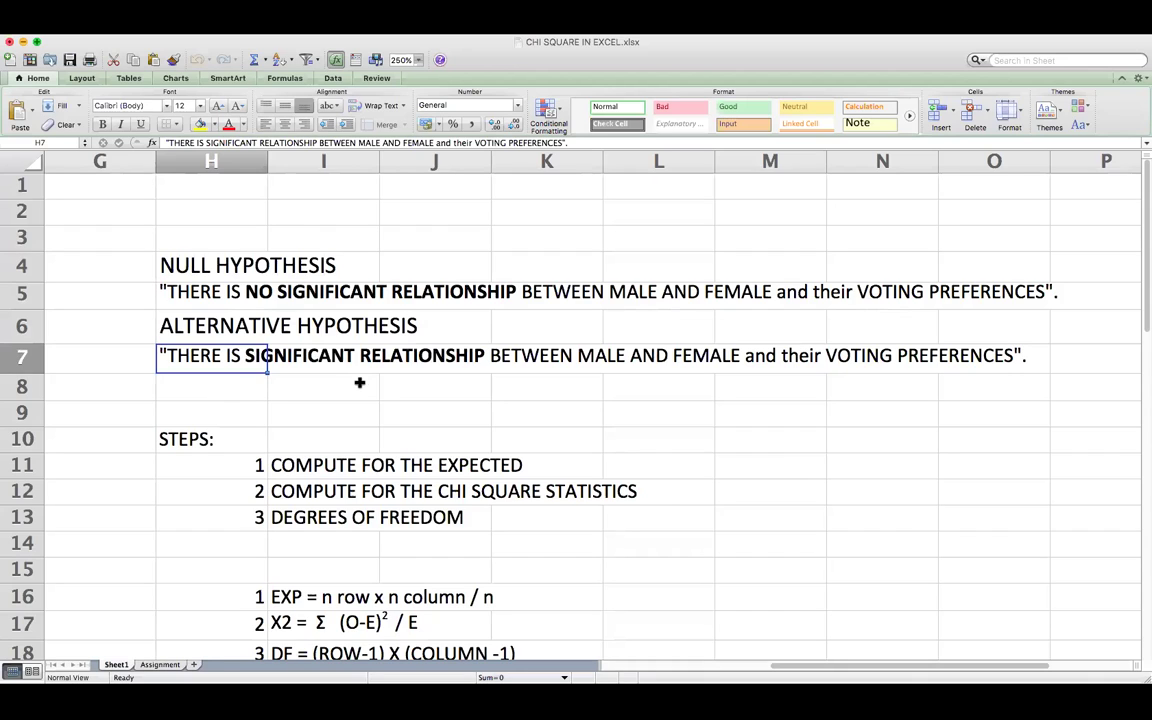
{"action": "left_click", "coordinate": [273, 386]}
{"action": "left_click", "coordinate": [252, 386]}
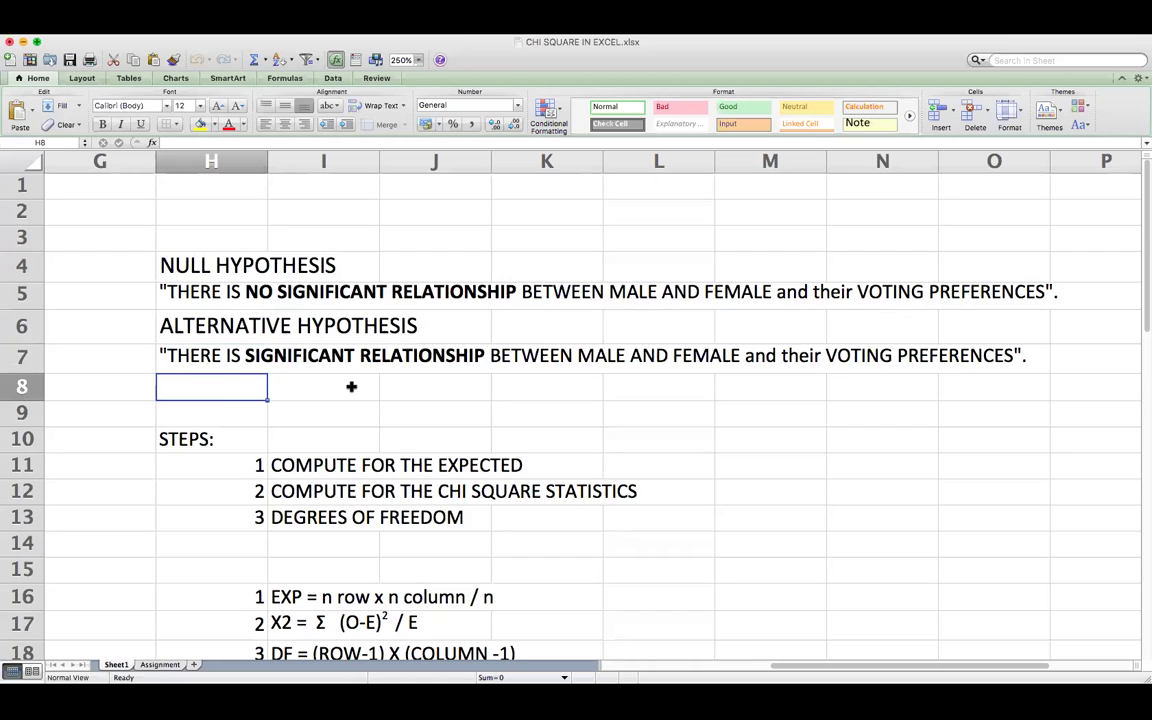
Review the procedure list in rows 10 to 13: expected values, chi-square statistics and degrees of freedom
{"action": "scroll", "coordinate": [416, 391], "scroll_direction": "down", "scroll_amount": 2}
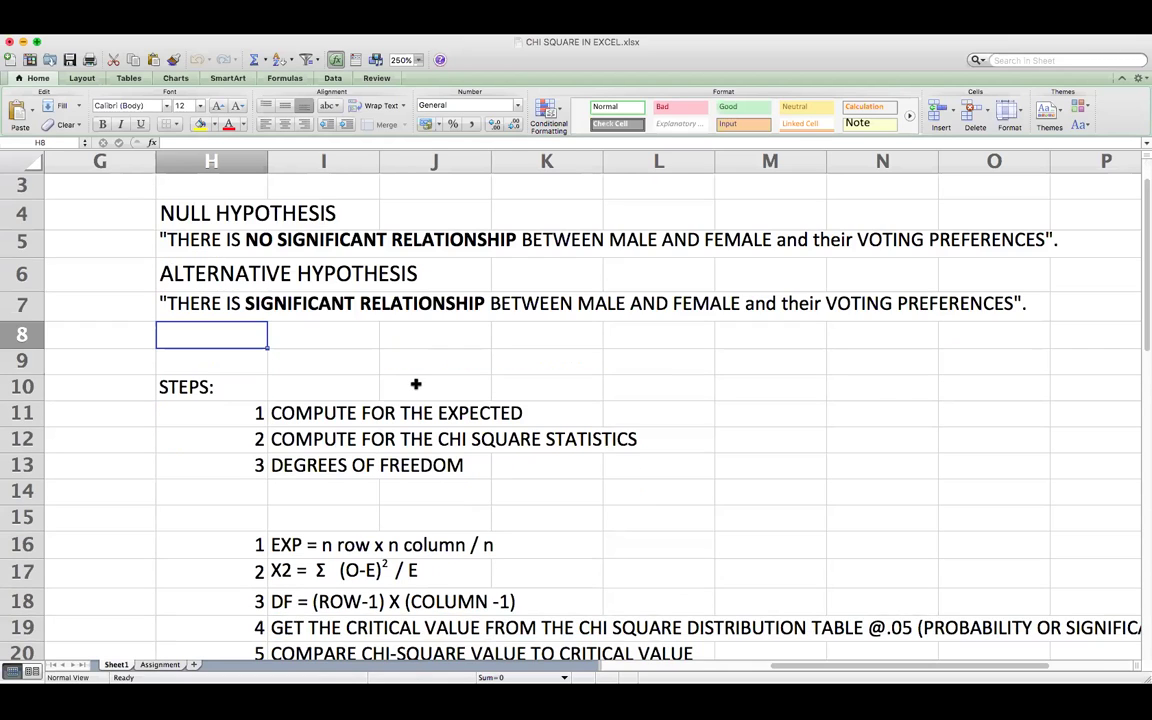
{"action": "scroll", "coordinate": [416, 384], "scroll_direction": "down", "scroll_amount": 2}
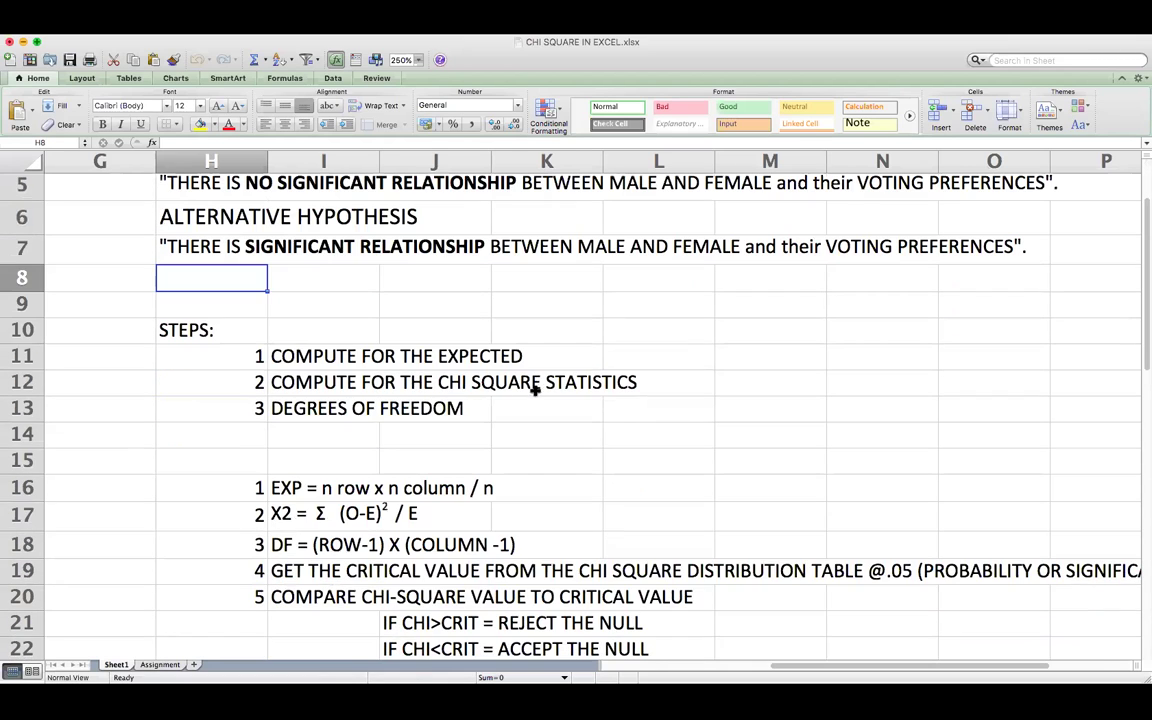
{"action": "scroll", "coordinate": [541, 397], "scroll_direction": "down", "scroll_amount": 2}
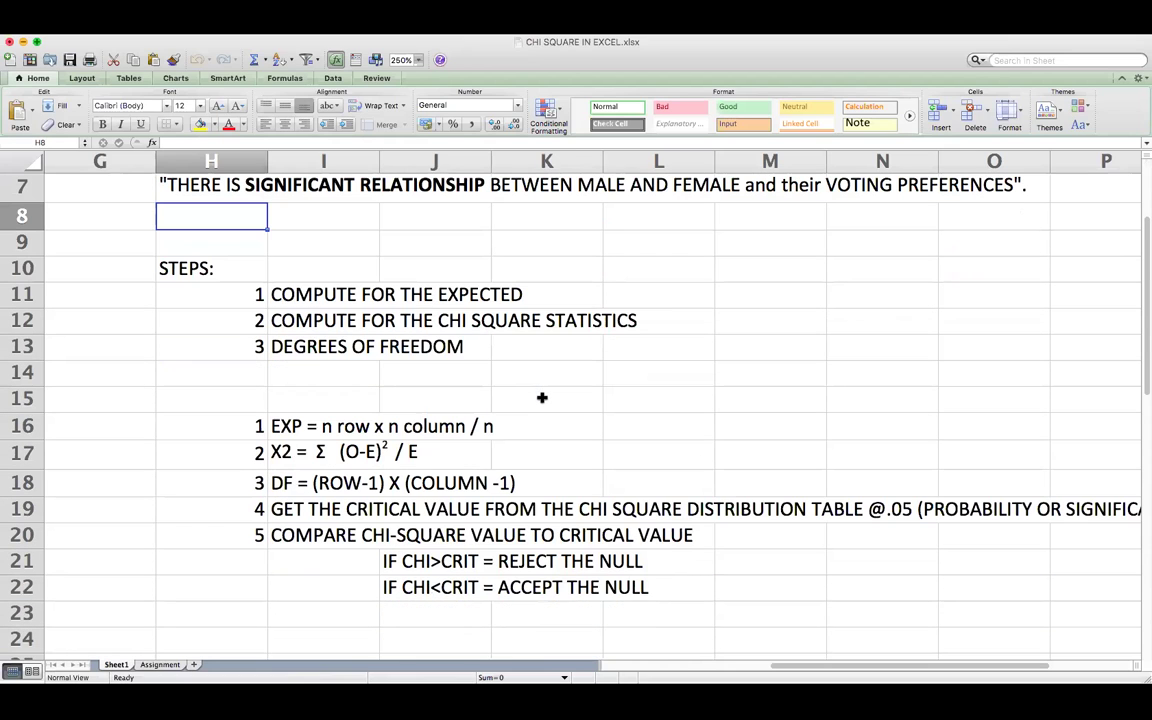
{"action": "scroll", "coordinate": [540, 397], "scroll_direction": "up", "scroll_amount": 5}
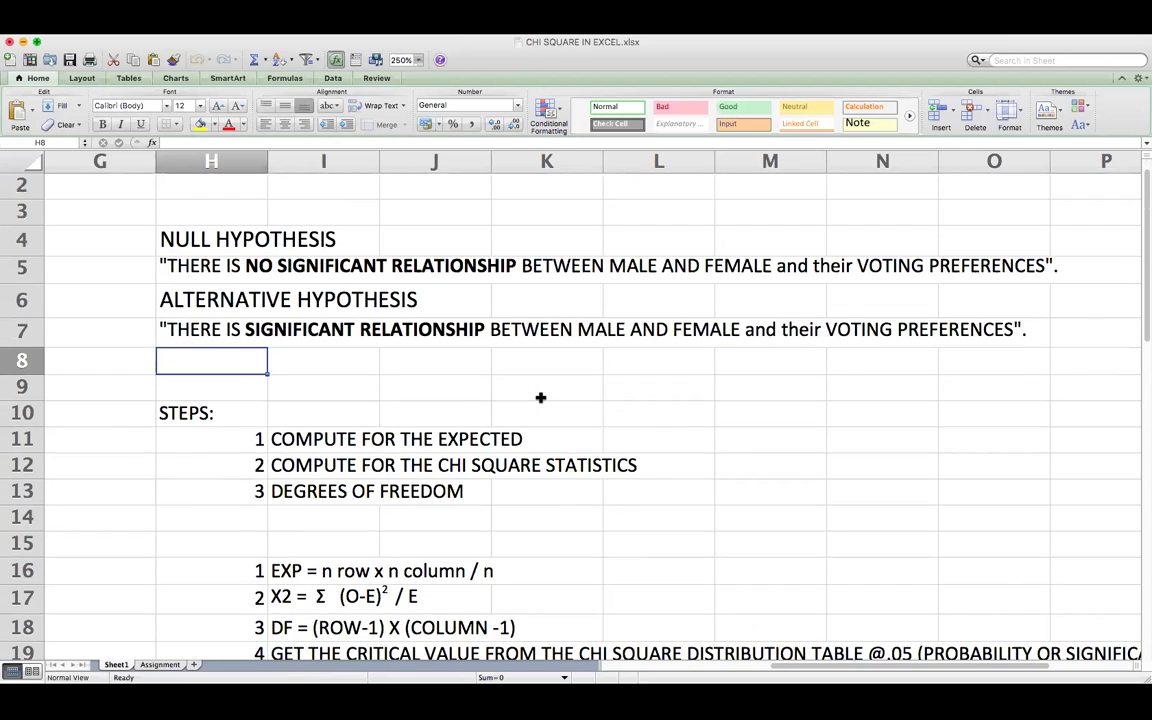
{"action": "scroll", "coordinate": [540, 397], "scroll_direction": "down", "scroll_amount": 2}
{"action": "scroll", "coordinate": [540, 397], "scroll_direction": "down", "scroll_amount": 2}
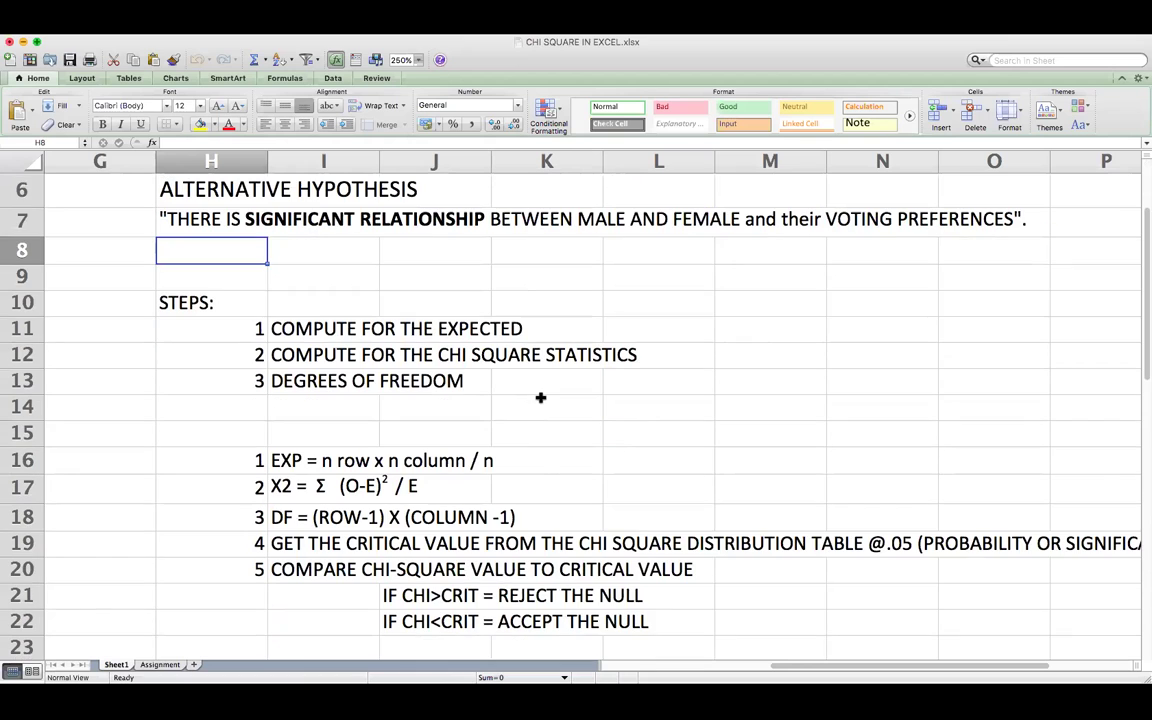
{"action": "scroll", "coordinate": [540, 397], "scroll_direction": "down", "scroll_amount": 3}
{"action": "scroll", "coordinate": [540, 397], "scroll_direction": "down", "scroll_amount": 3}
{"action": "scroll", "coordinate": [540, 396], "scroll_direction": "up", "scroll_amount": 3}
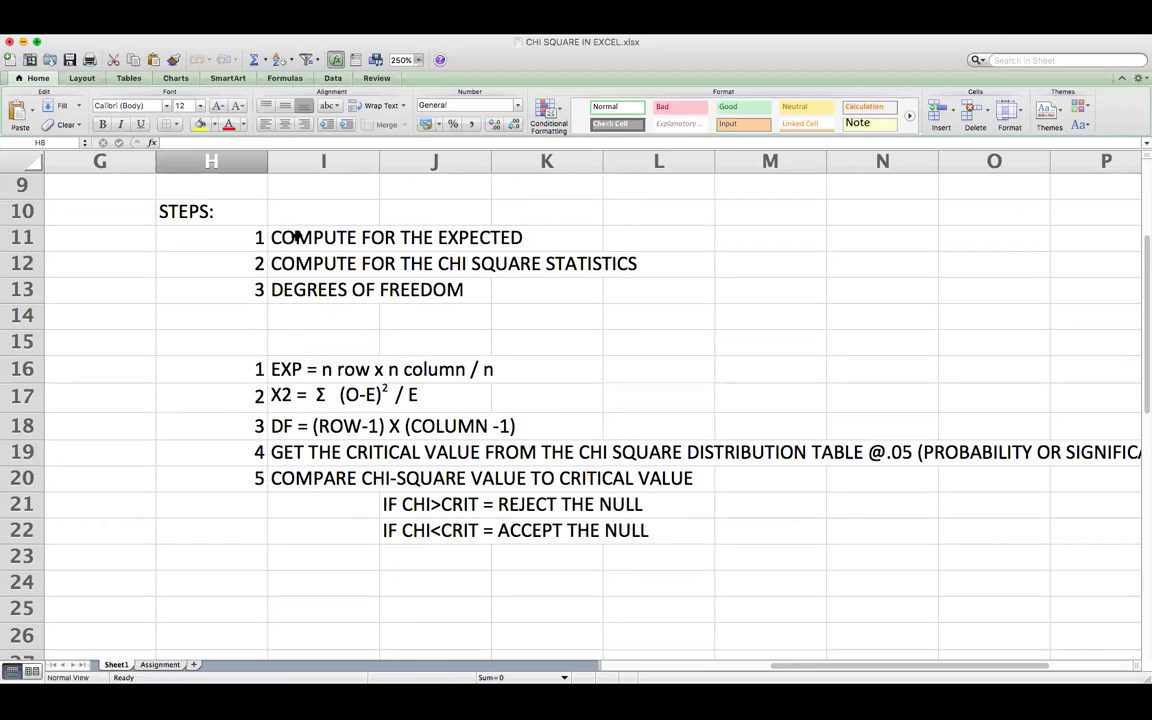
{"action": "left_click", "coordinate": [295, 236]}
{"action": "left_click", "coordinate": [258, 236]}
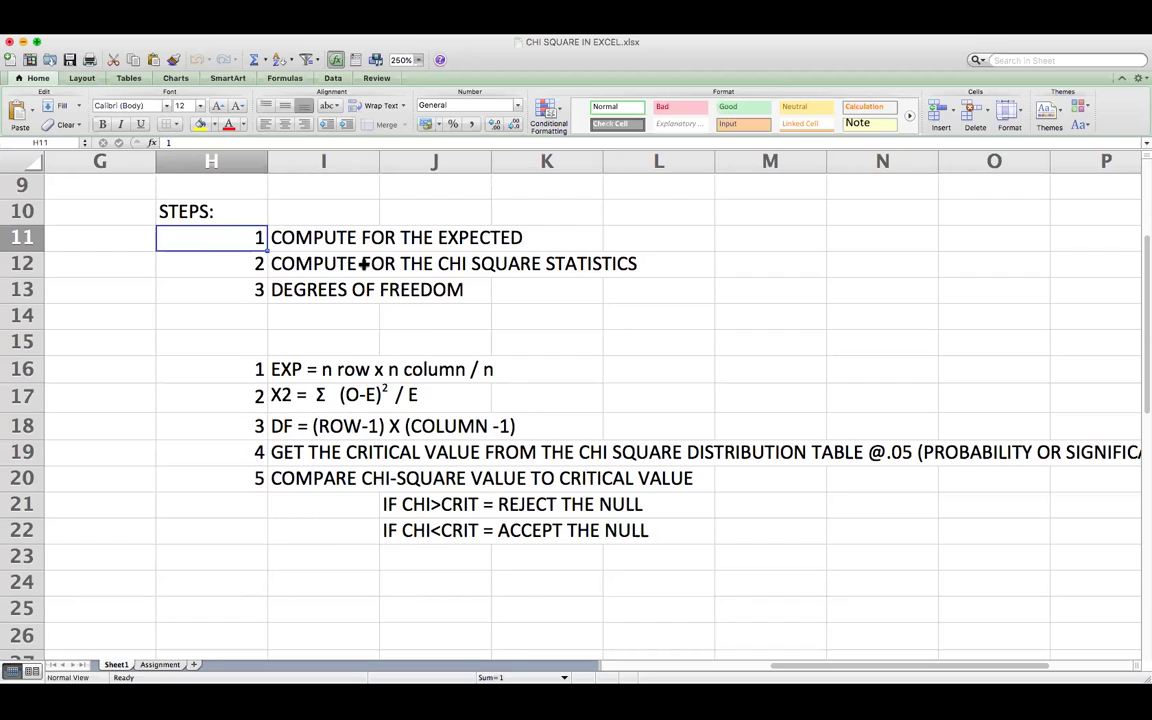
{"action": "scroll", "coordinate": [363, 263], "scroll_direction": "up", "scroll_amount": 2}
{"action": "left_click", "coordinate": [290, 294]}
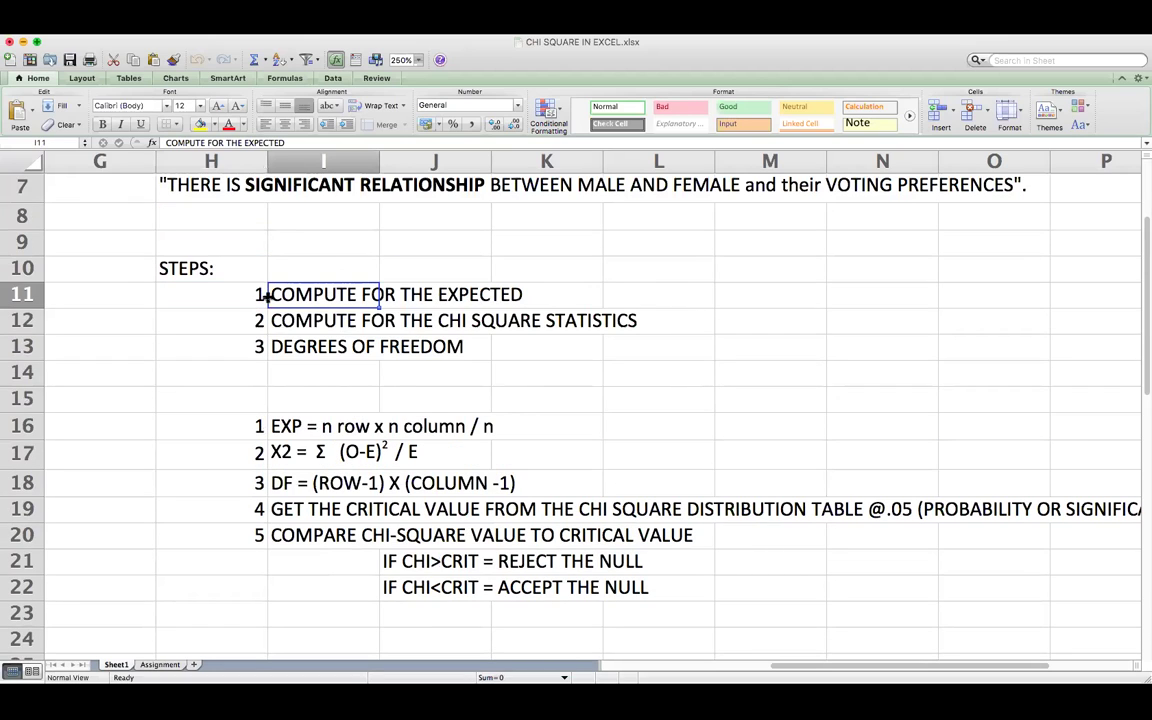
{"action": "left_click", "coordinate": [289, 322]}
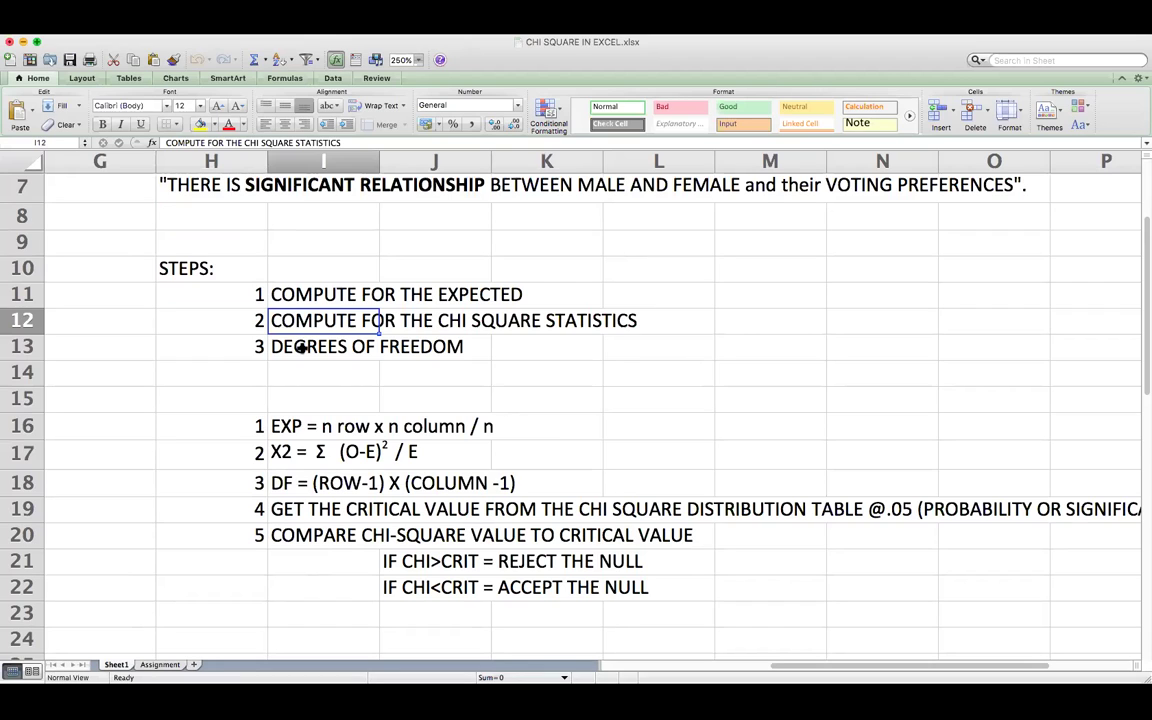
{"action": "left_click", "coordinate": [298, 346]}
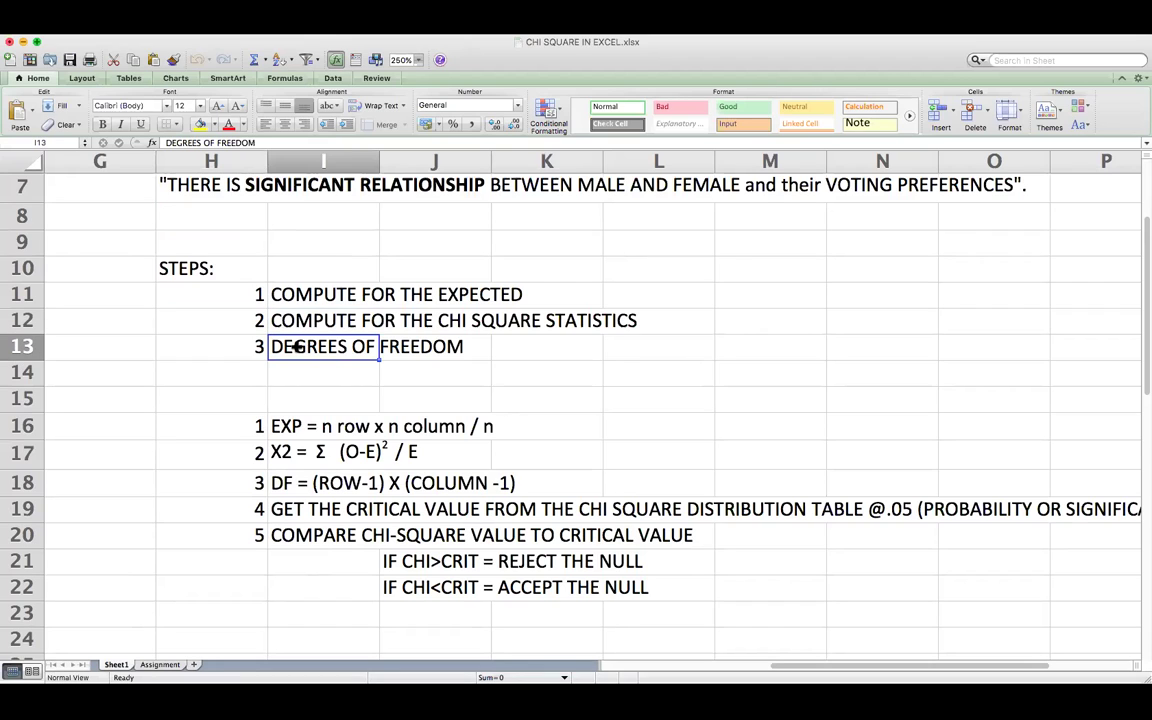
Read the critical value instruction and the rules for rejecting or accepting the null hypothesis in rows 19 to 22
{"action": "left_click", "coordinate": [285, 508]}
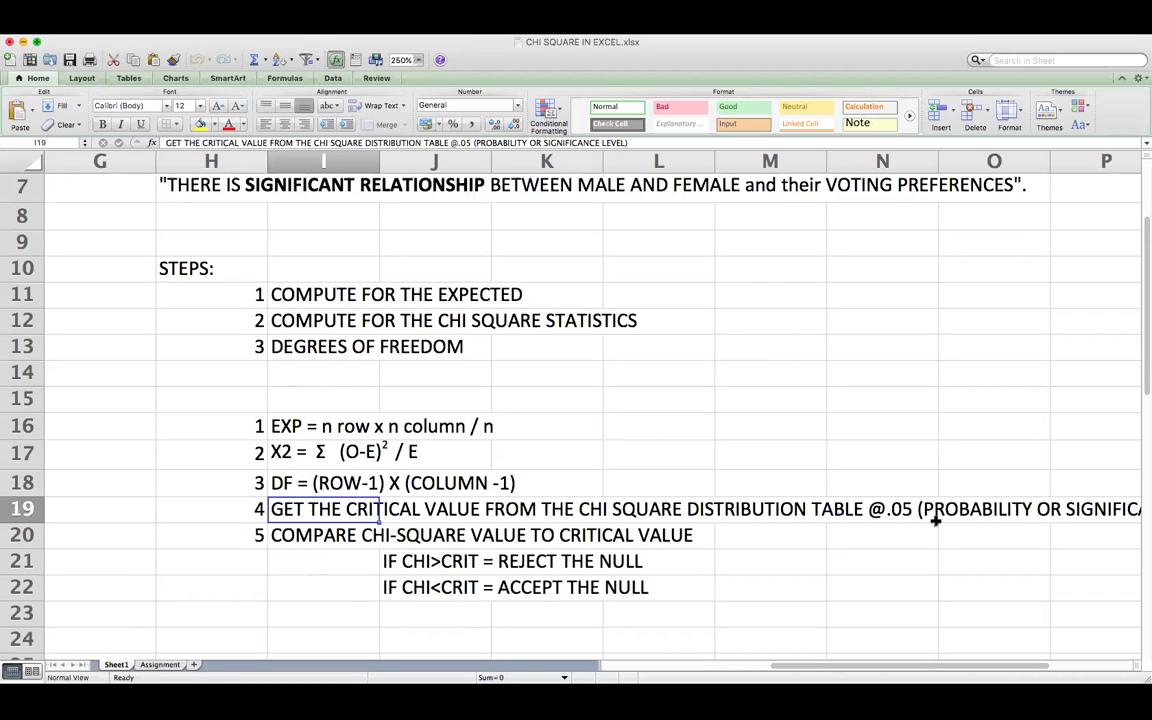
{"action": "left_click", "coordinate": [315, 538]}
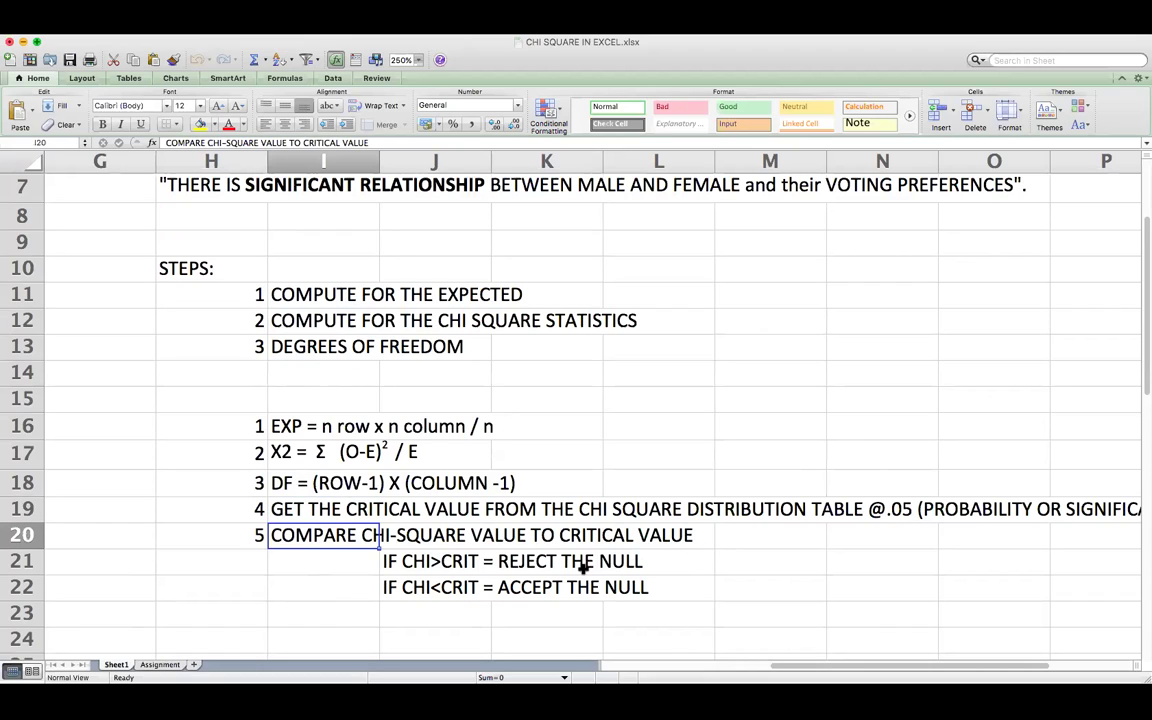
{"action": "left_click", "coordinate": [406, 566]}
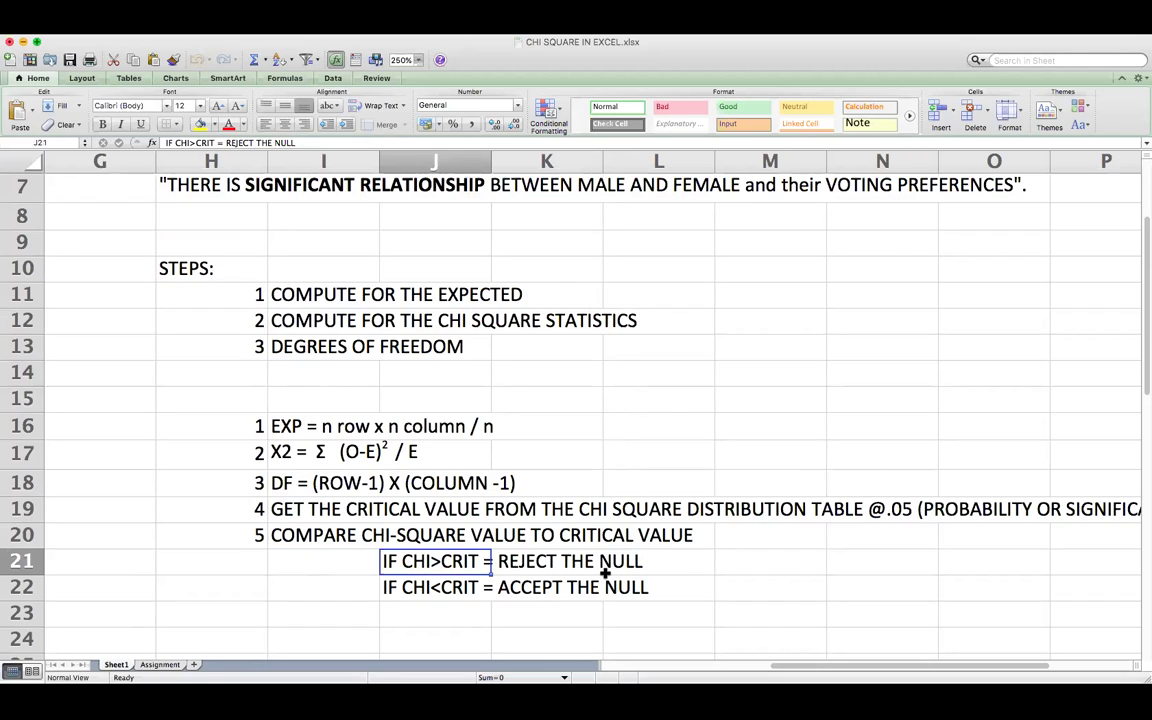
{"action": "left_click", "coordinate": [430, 586]}
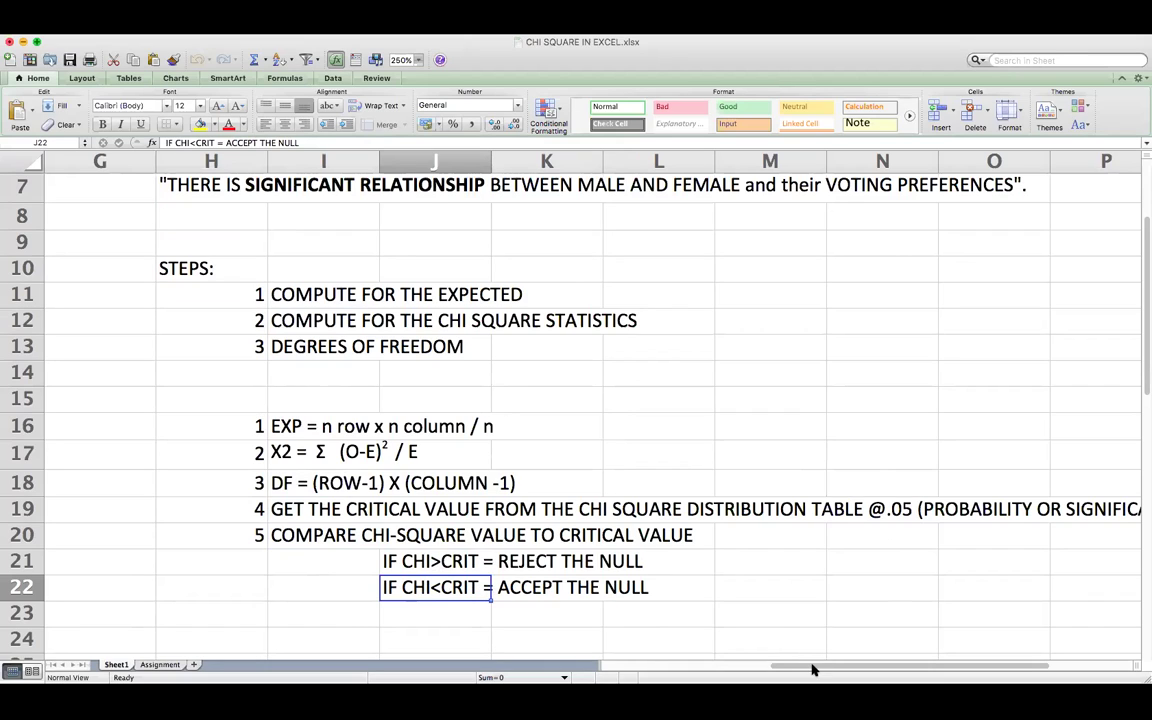
Return to the 1st Table (OBSERVE) and examine the sheet title, table label and the male and female row labels
{"action": "left_click_drag", "start_coordinate": [800, 669], "coordinate": [640, 669]}
{"action": "scroll", "coordinate": [347, 360], "scroll_direction": "up", "scroll_amount": 5}
{"action": "scroll", "coordinate": [347, 360], "scroll_direction": "left", "scroll_amount": 3}
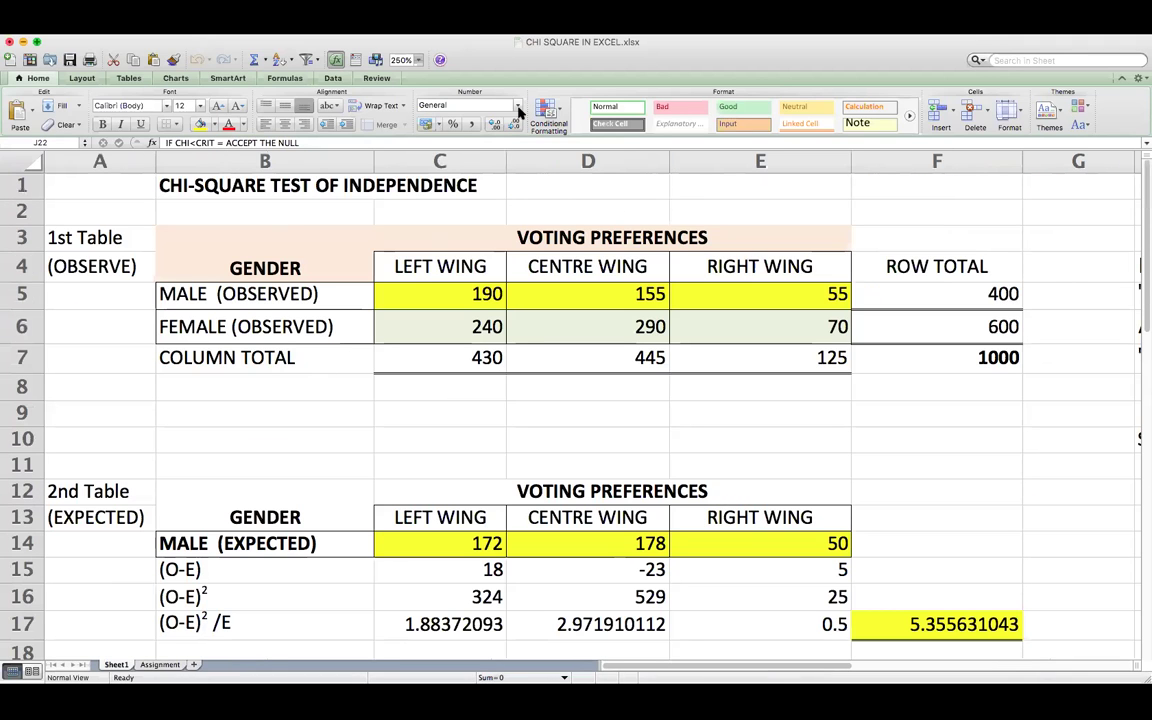
{"action": "left_click", "coordinate": [440, 387]}
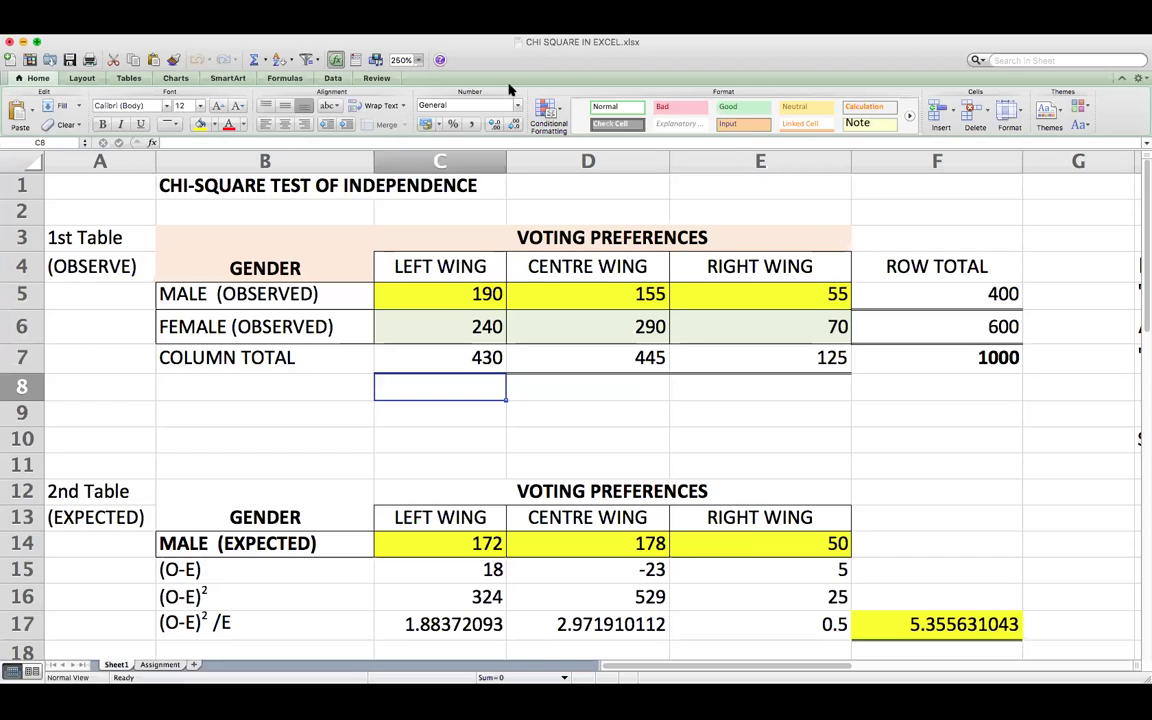
{"action": "left_click", "coordinate": [586, 186]}
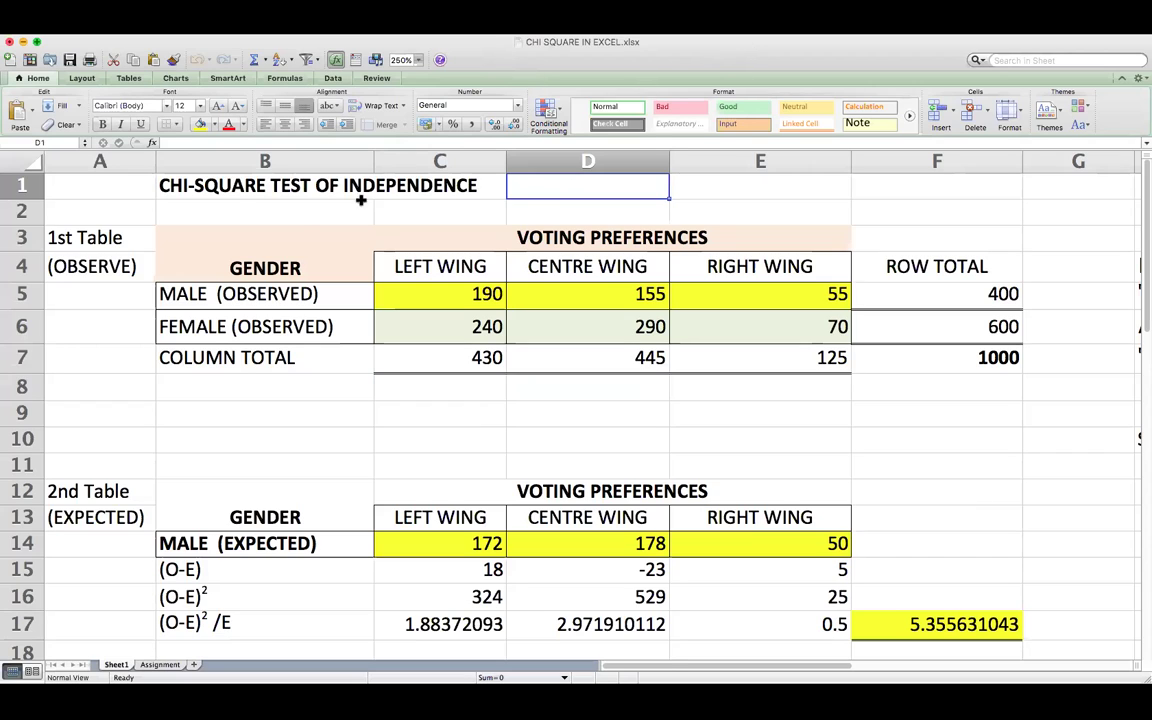
{"action": "left_click", "coordinate": [264, 232]}
{"action": "left_click", "coordinate": [195, 190]}
{"action": "left_click", "coordinate": [123, 185]}
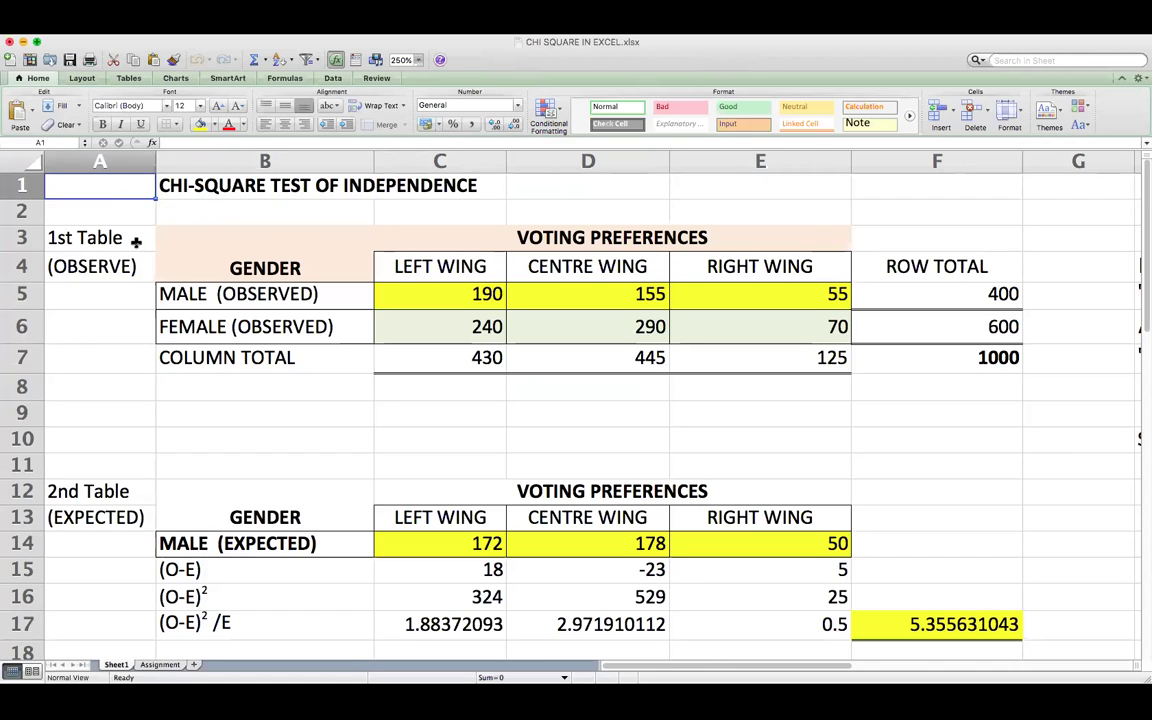
{"action": "left_click", "coordinate": [136, 237]}
{"action": "left_click", "coordinate": [138, 268]}
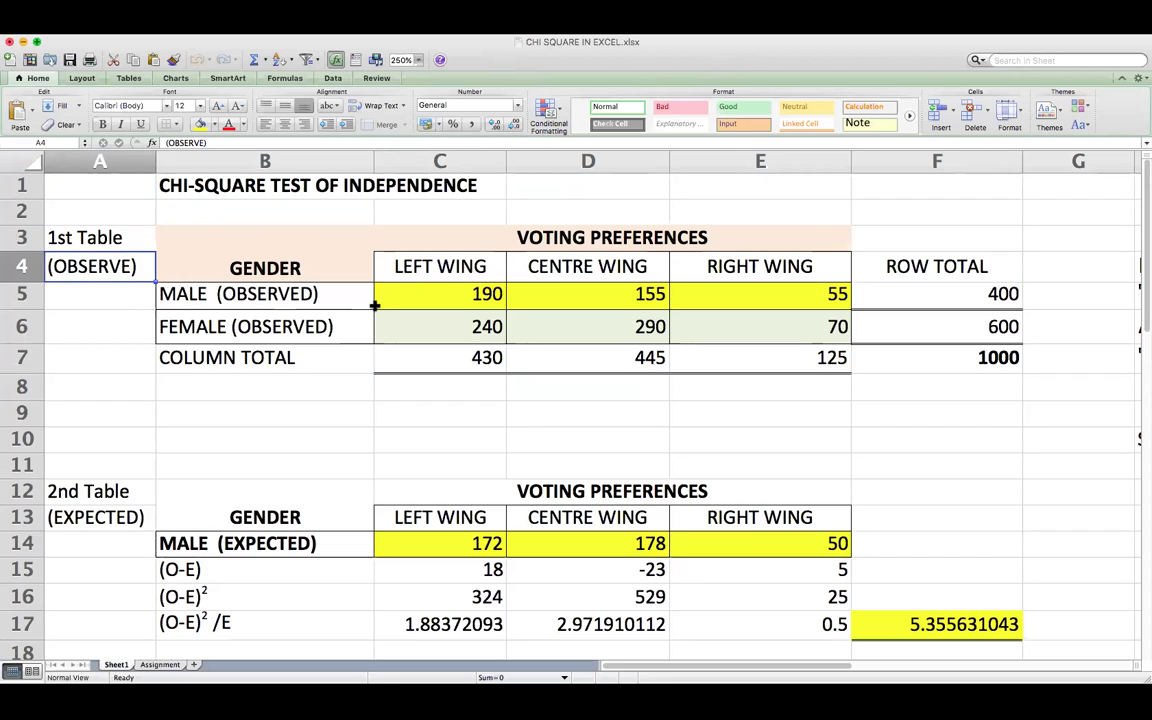
{"action": "left_click", "coordinate": [312, 299]}
{"action": "left_click", "coordinate": [320, 338]}
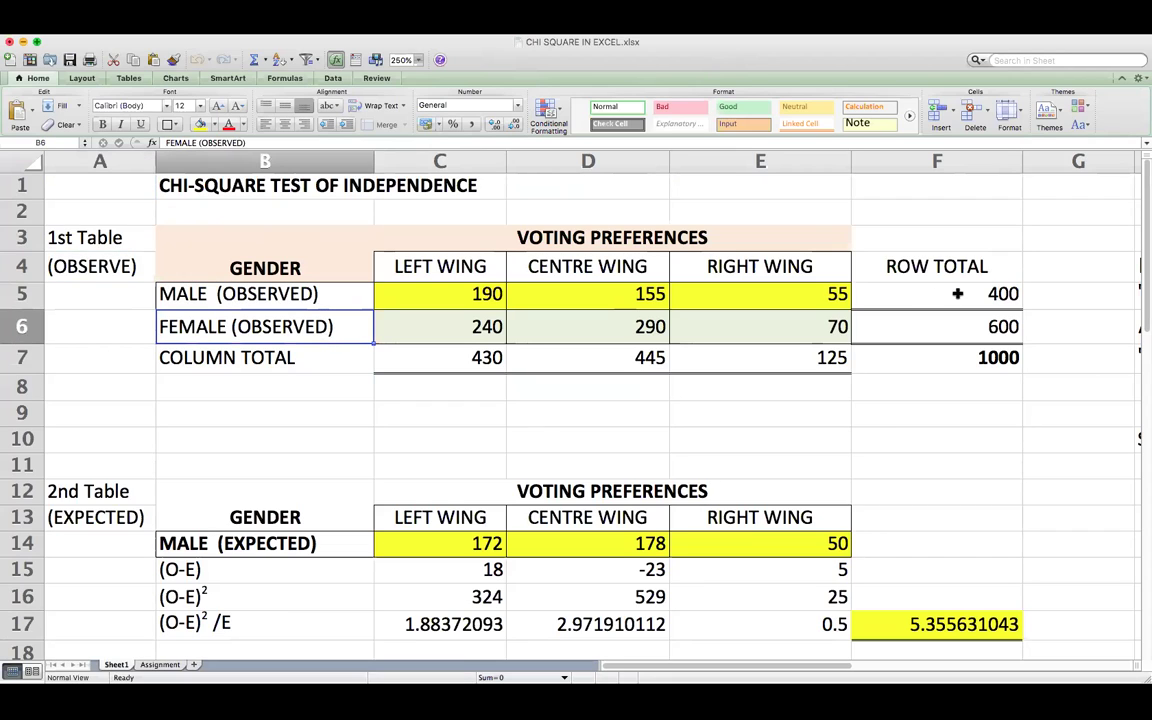
Examine the row totals for the observed males and females and the grand total in F5 to F7
{"action": "left_click", "coordinate": [308, 292]}
{"action": "left_click", "coordinate": [877, 305]}
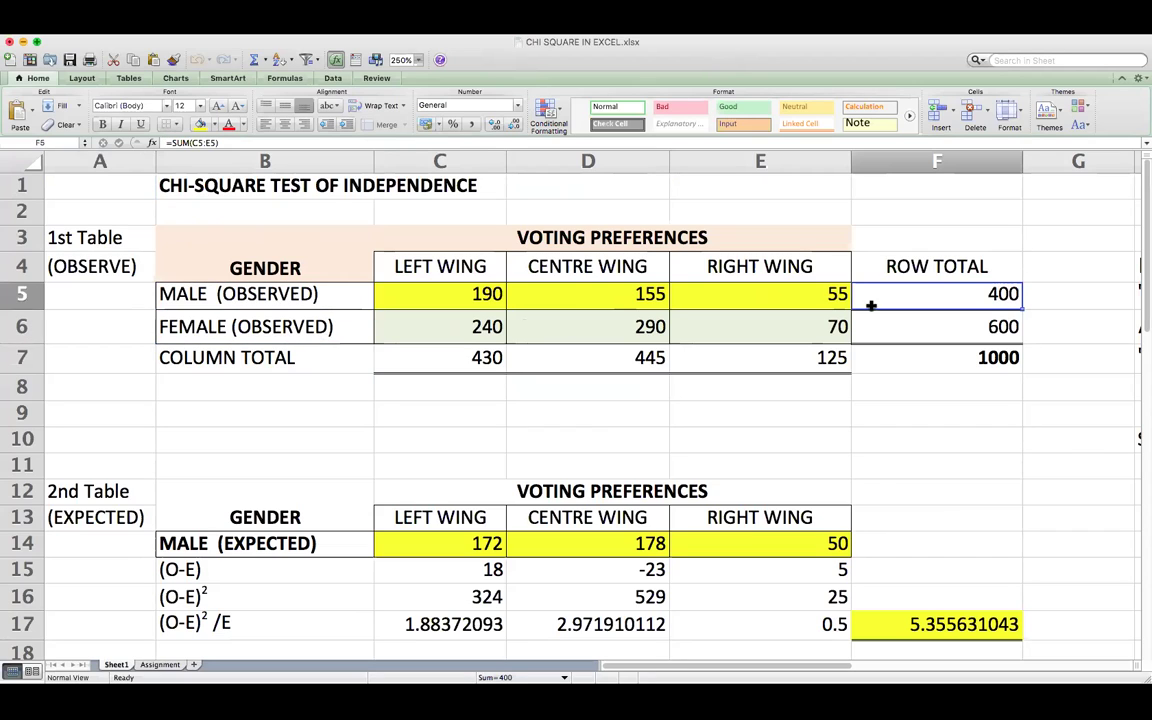
{"action": "left_click", "coordinate": [355, 300]}
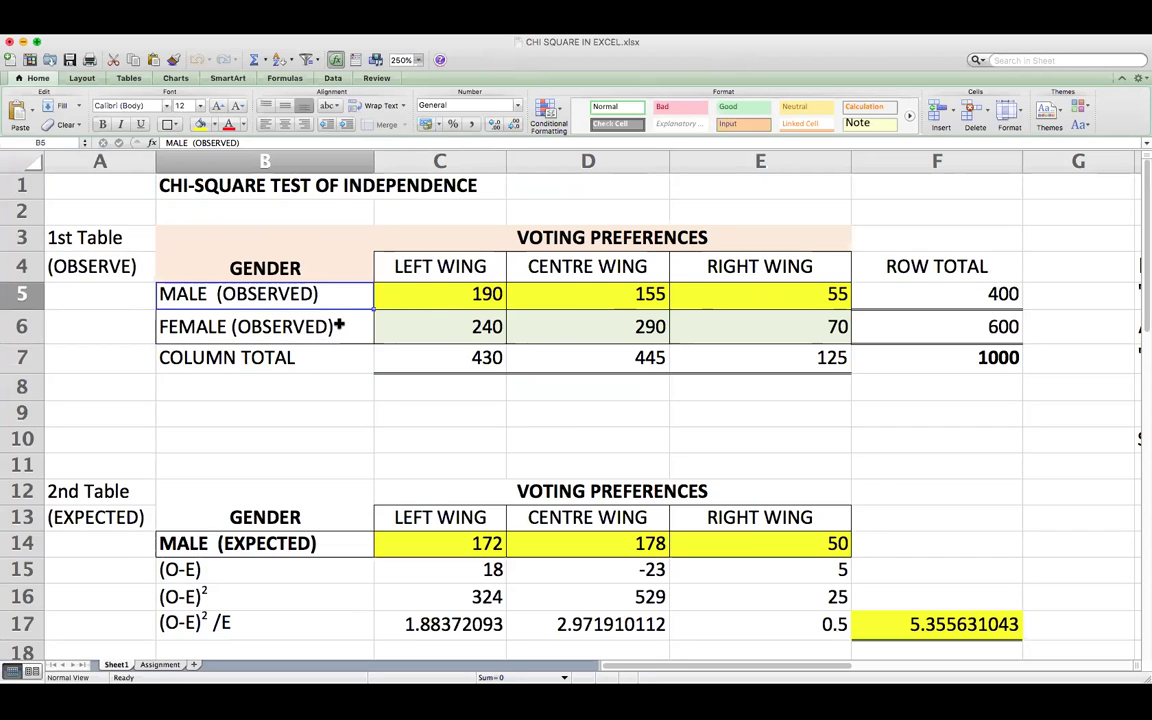
{"action": "left_click", "coordinate": [920, 337]}
{"action": "left_click", "coordinate": [944, 296]}
{"action": "left_click", "coordinate": [949, 333]}
{"action": "left_click", "coordinate": [938, 292]}
{"action": "left_click", "coordinate": [946, 322]}
{"action": "left_click", "coordinate": [939, 365]}
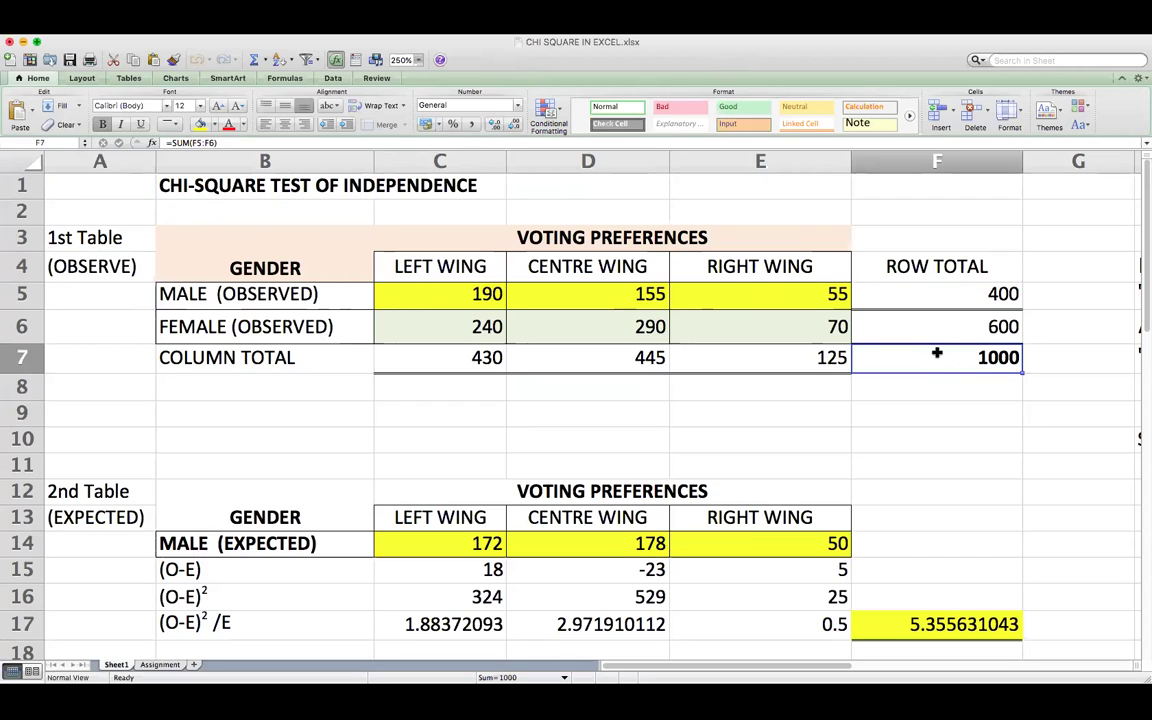
{"action": "left_click", "coordinate": [941, 301]}
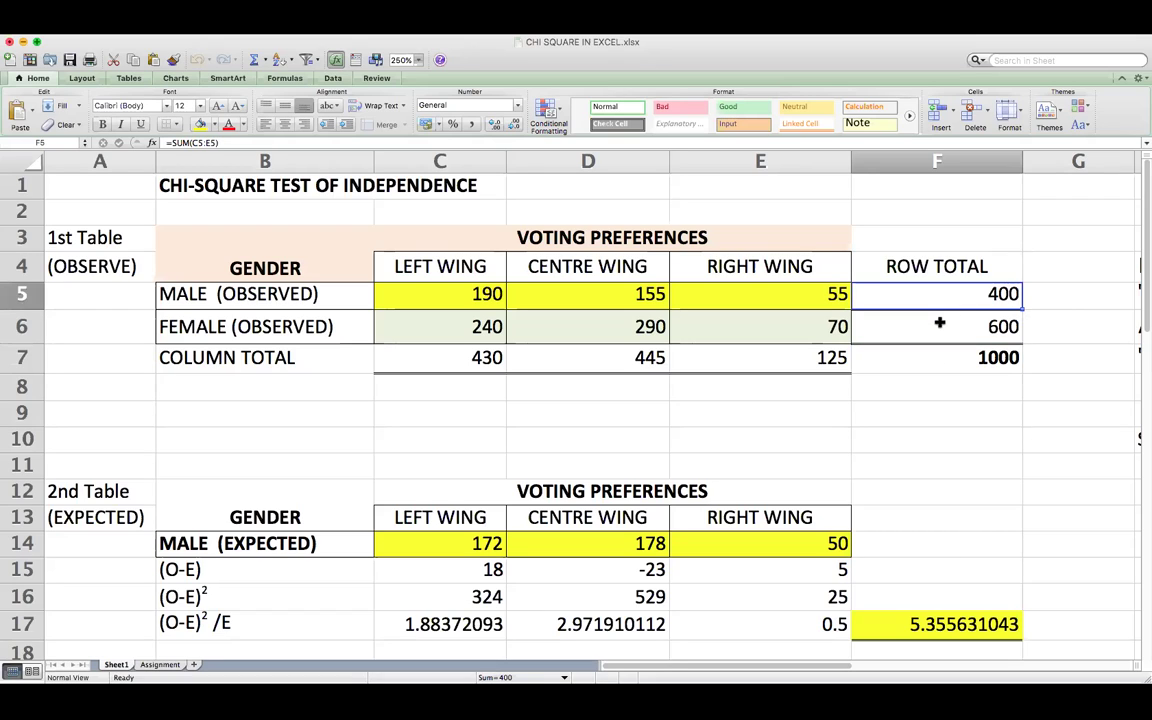
{"action": "left_click", "coordinate": [939, 325]}
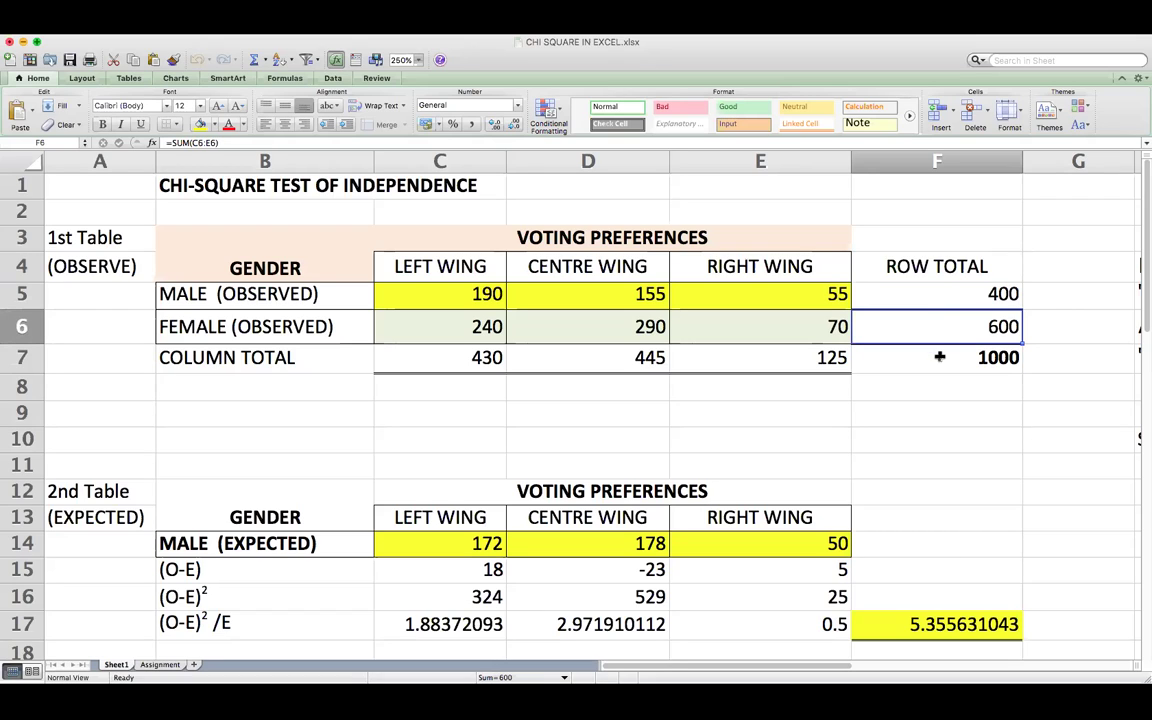
Examine the male row total and the observed male counts for each voting preference in C5 to E5
{"action": "left_click", "coordinate": [862, 357]}
{"action": "left_click", "coordinate": [939, 297]}
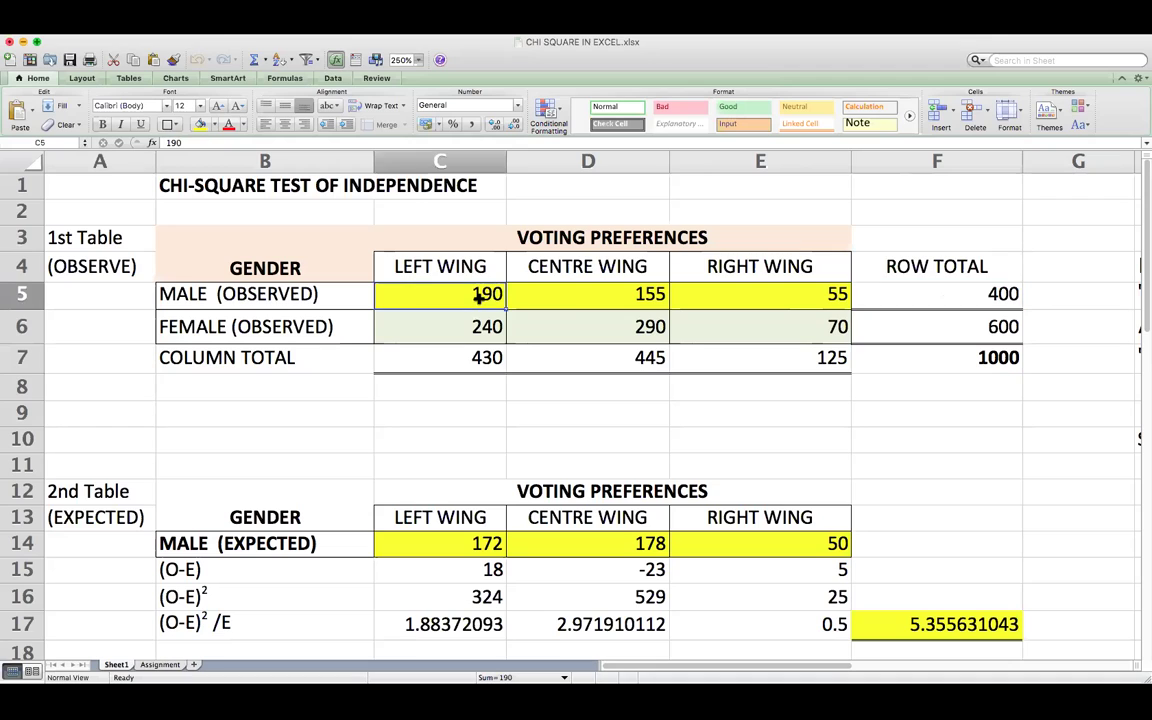
{"action": "left_click", "coordinate": [535, 290]}
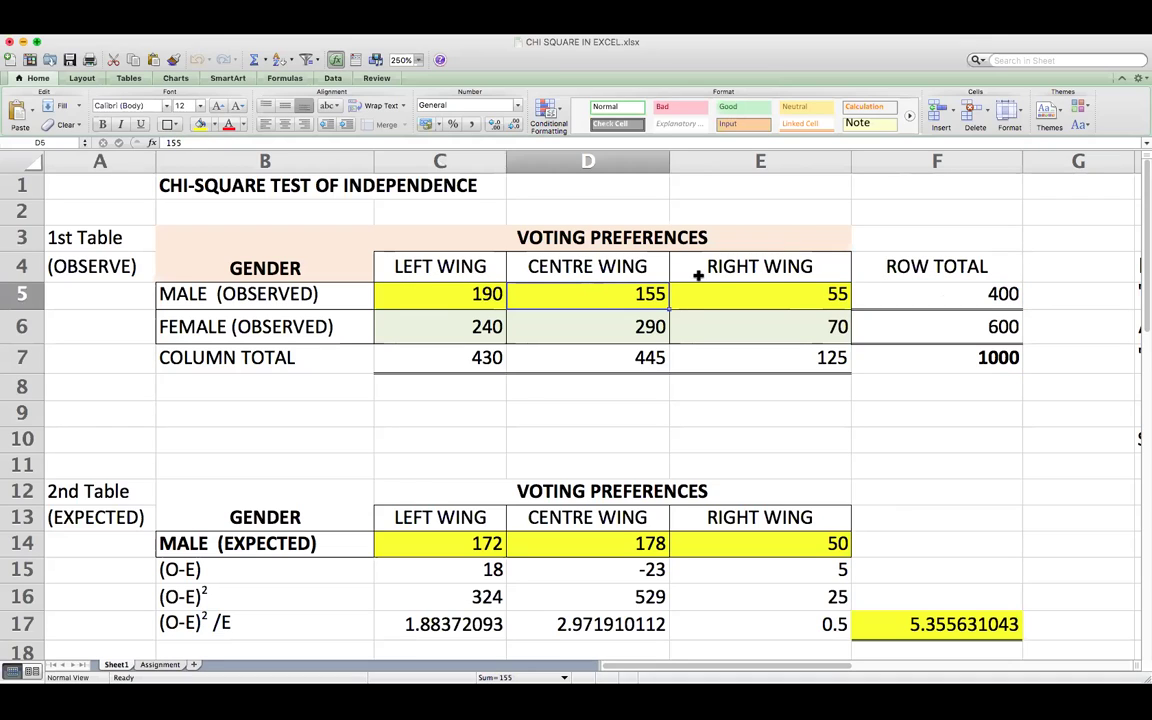
{"action": "left_click", "coordinate": [763, 291]}
Examine the LEFT WING, CENTRE WING and RIGHT WING headings of the observed table one by one, comparing the three voting preferences
{"action": "left_click", "coordinate": [505, 272]}
{"action": "left_click_drag", "start_coordinate": [511, 272], "coordinate": [440, 266]}
{"action": "left_click", "coordinate": [581, 270]}
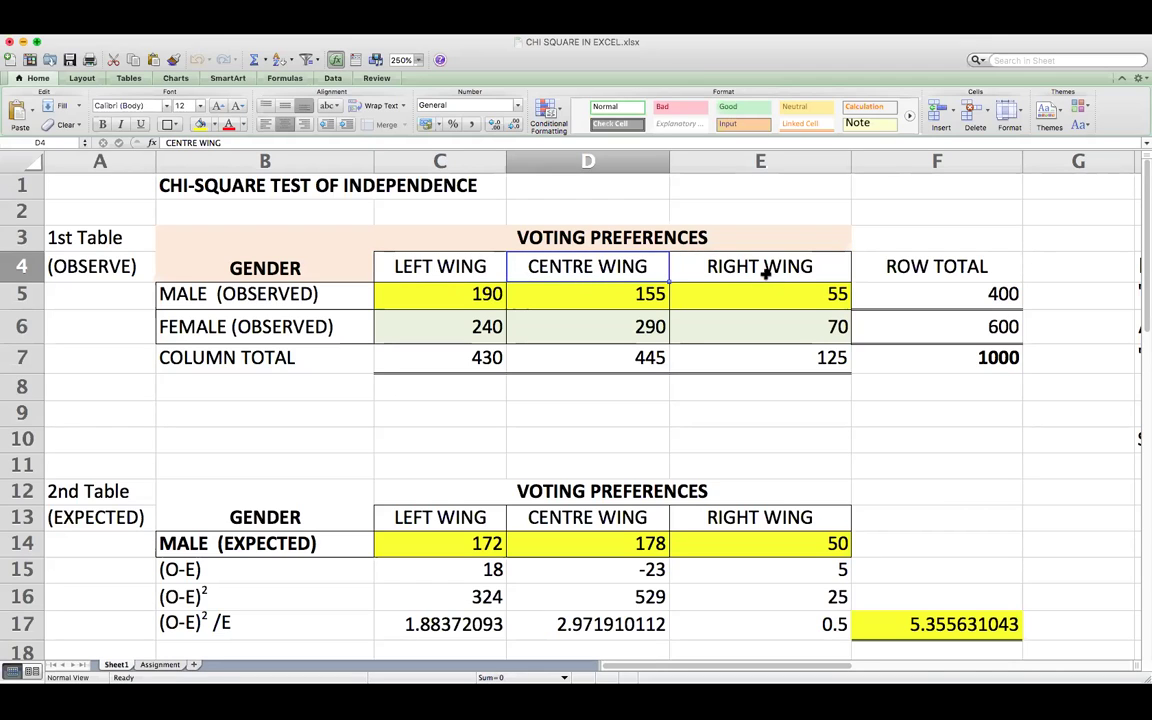
{"action": "left_click", "coordinate": [813, 270]}
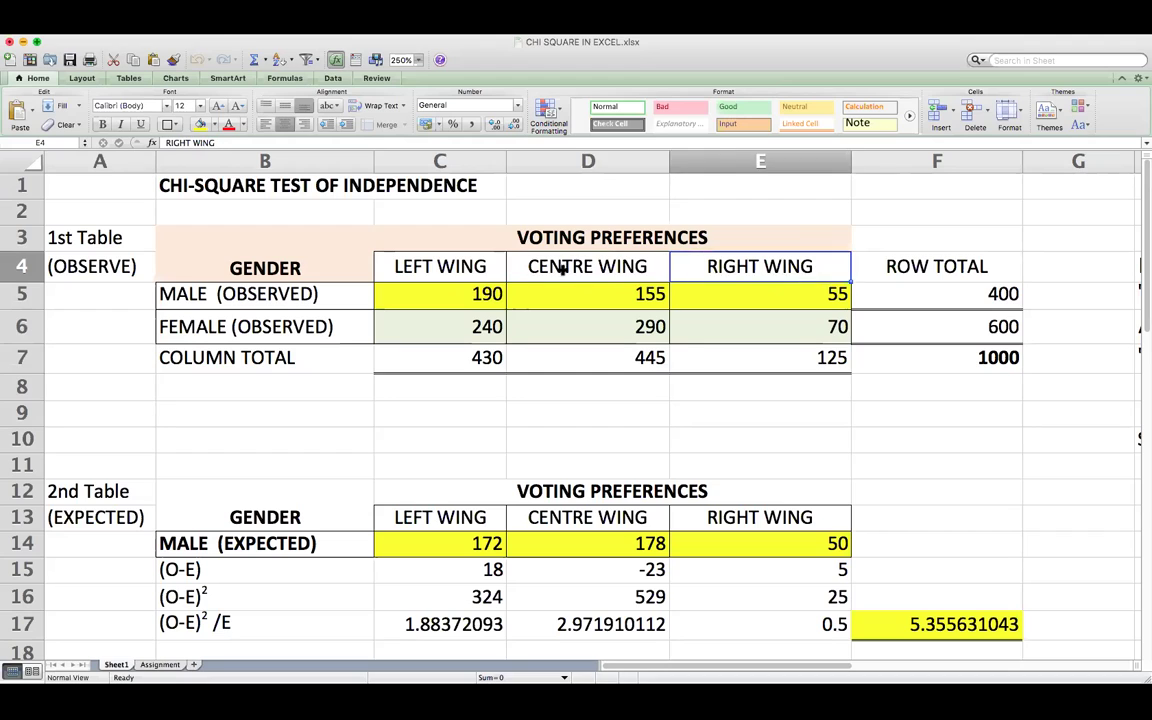
{"action": "left_click", "coordinate": [600, 268]}
{"action": "left_click", "coordinate": [766, 276]}
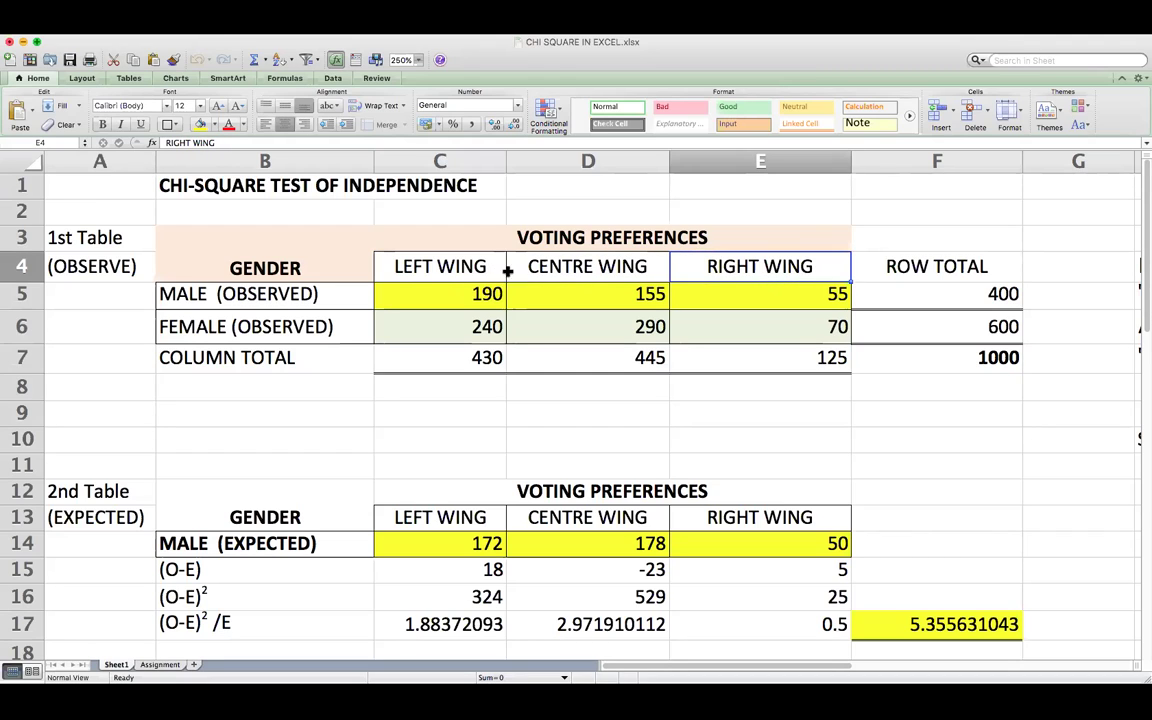
{"action": "left_click", "coordinate": [445, 268]}
{"action": "left_click", "coordinate": [548, 268]}
{"action": "left_click", "coordinate": [715, 267]}
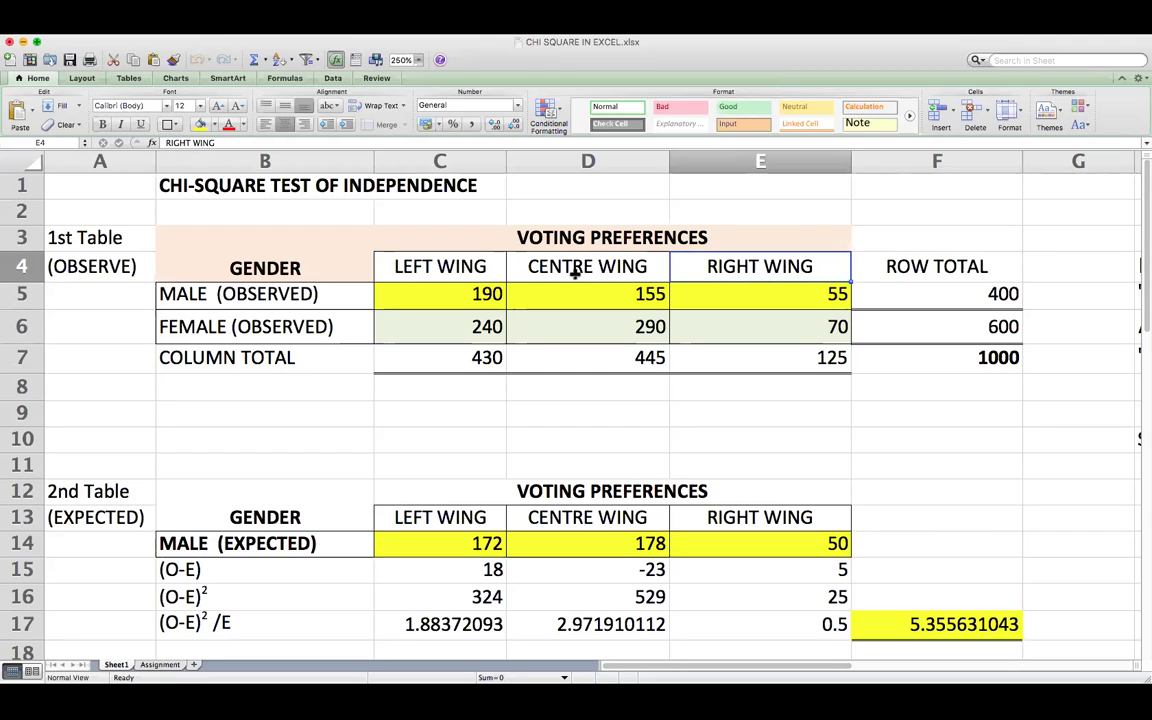
{"action": "left_click", "coordinate": [473, 270]}
{"action": "left_click", "coordinate": [548, 268]}
{"action": "left_click", "coordinate": [480, 272]}
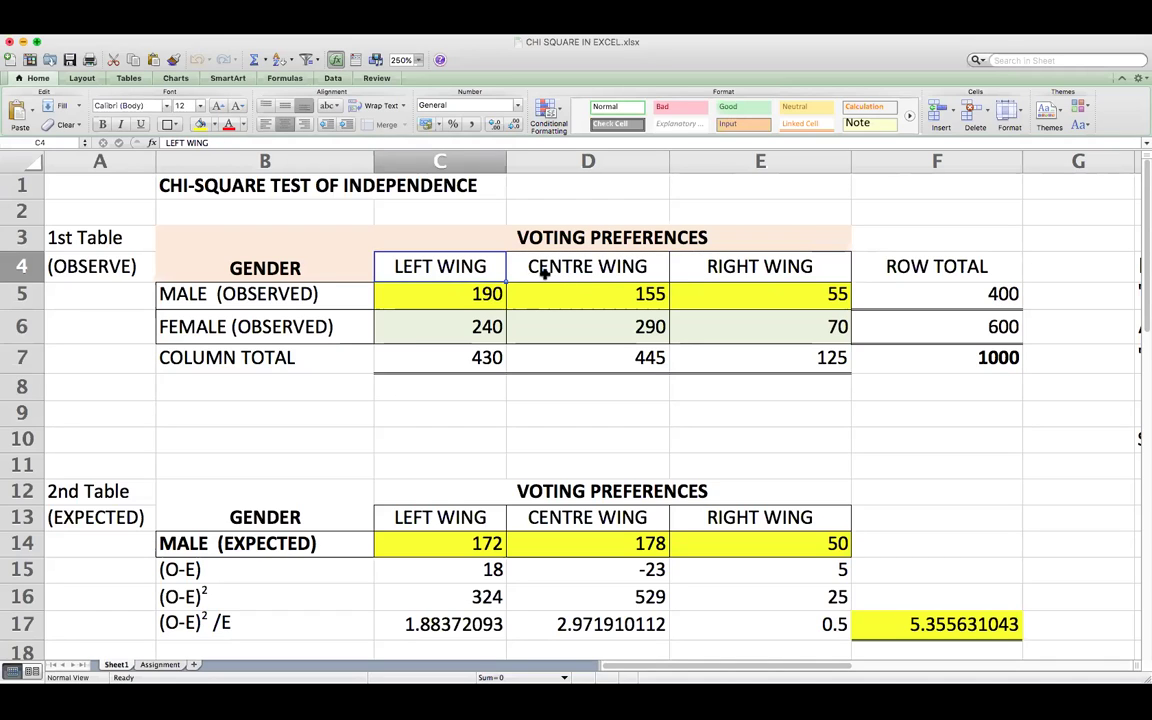
{"action": "left_click", "coordinate": [560, 268]}
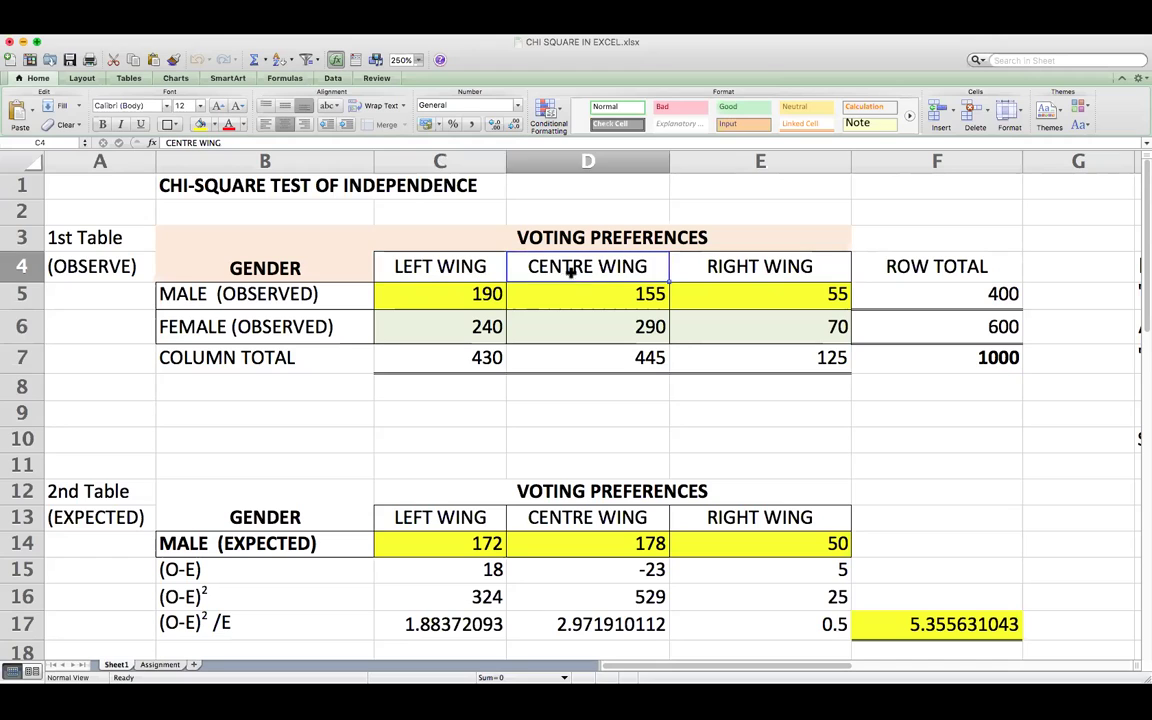
{"action": "left_click", "coordinate": [685, 268]}
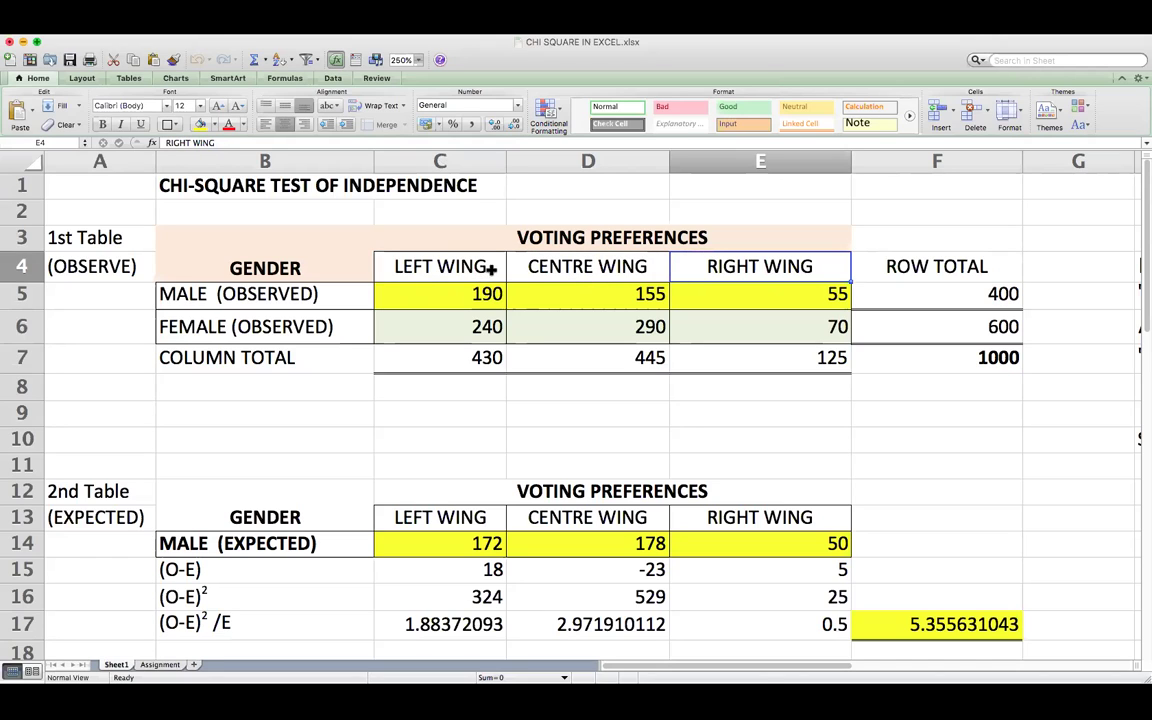
{"action": "left_click", "coordinate": [497, 270]}
{"action": "left_click", "coordinate": [555, 266]}
{"action": "left_click", "coordinate": [690, 272]}
{"action": "left_click", "coordinate": [491, 266]}
{"action": "left_click", "coordinate": [602, 266]}
{"action": "left_click", "coordinate": [678, 266]}
{"action": "left_click", "coordinate": [478, 266]}
{"action": "left_click", "coordinate": [560, 266]}
{"action": "left_click", "coordinate": [710, 267]}
{"action": "left_click", "coordinate": [484, 268]}
{"action": "left_click", "coordinate": [603, 265]}
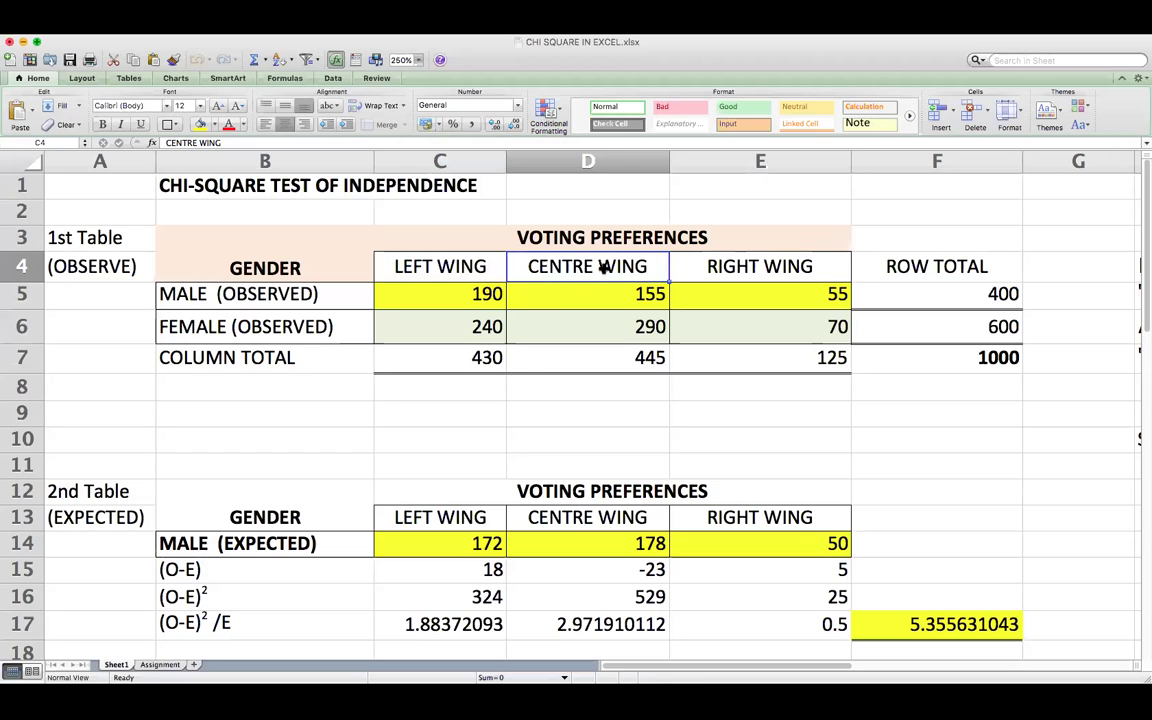
{"action": "left_click", "coordinate": [682, 265]}
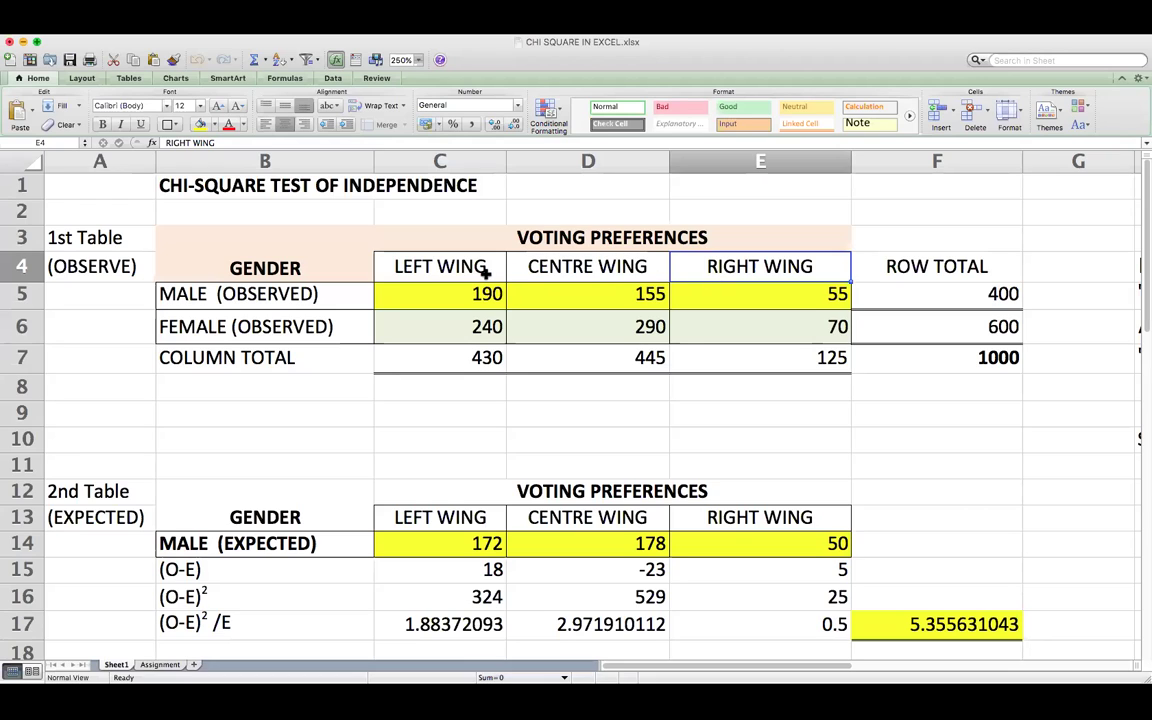
{"action": "left_click", "coordinate": [486, 268]}
{"action": "left_click", "coordinate": [590, 266]}
{"action": "left_click", "coordinate": [698, 267]}
{"action": "left_click", "coordinate": [496, 273]}
{"action": "left_click", "coordinate": [569, 278]}
{"action": "left_click", "coordinate": [715, 267]}
{"action": "left_click", "coordinate": [511, 279]}
{"action": "left_click", "coordinate": [503, 272]}
{"action": "left_click", "coordinate": [610, 268]}
{"action": "left_click", "coordinate": [455, 256]}
{"action": "left_click", "coordinate": [553, 258]}
{"action": "left_click", "coordinate": [680, 279]}
Relate the male and female row labels to the voting preference headings and highlight the observed table B3:E6
{"action": "left_click", "coordinate": [420, 295]}
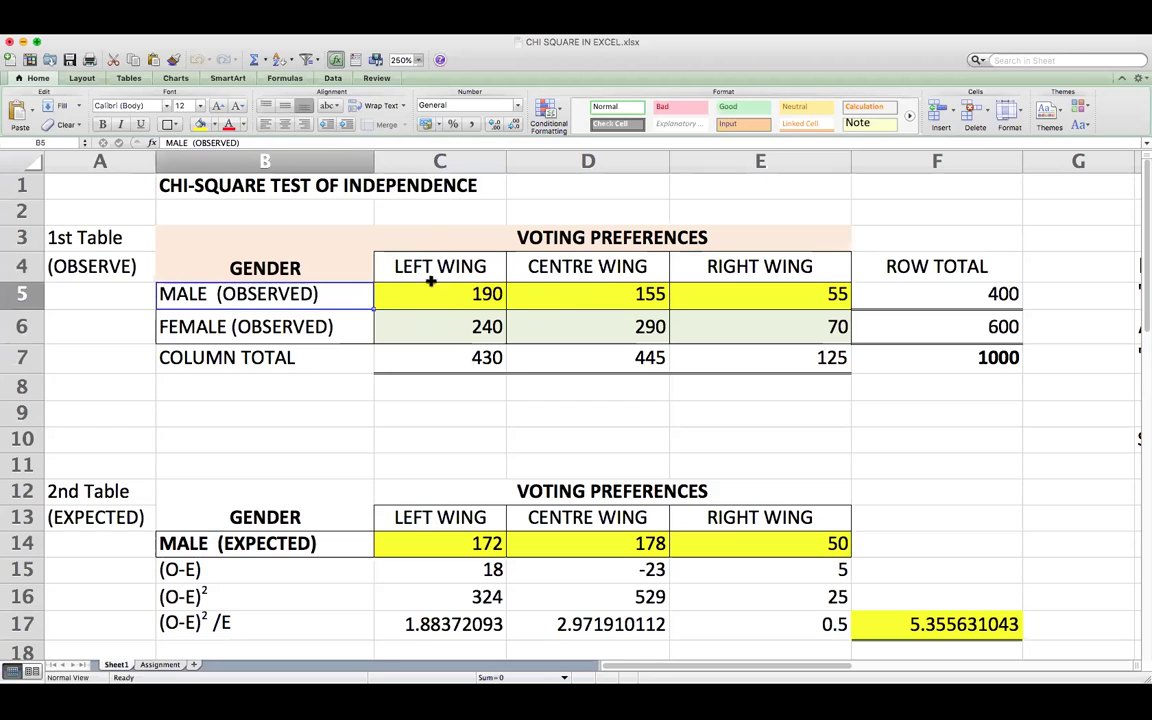
{"action": "left_click", "coordinate": [440, 266]}
{"action": "left_click", "coordinate": [365, 323]}
{"action": "left_click", "coordinate": [508, 268]}
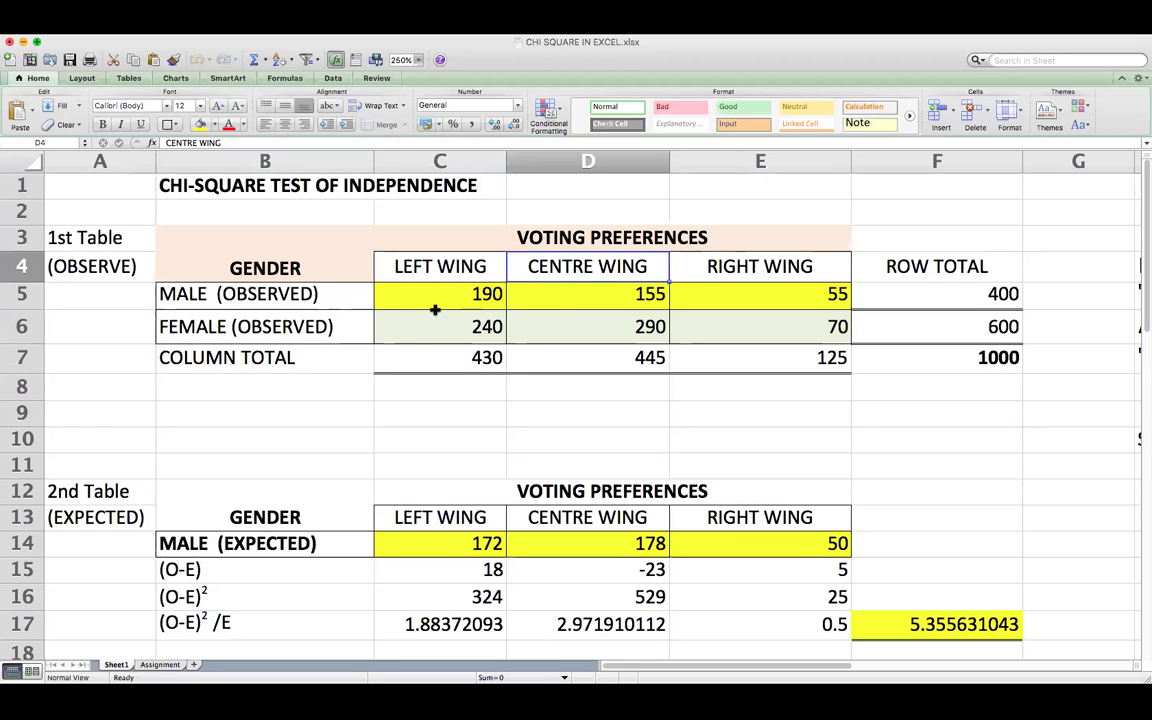
{"action": "left_click", "coordinate": [330, 318]}
{"action": "left_click_drag", "start_coordinate": [326, 268], "coordinate": [758, 321]}
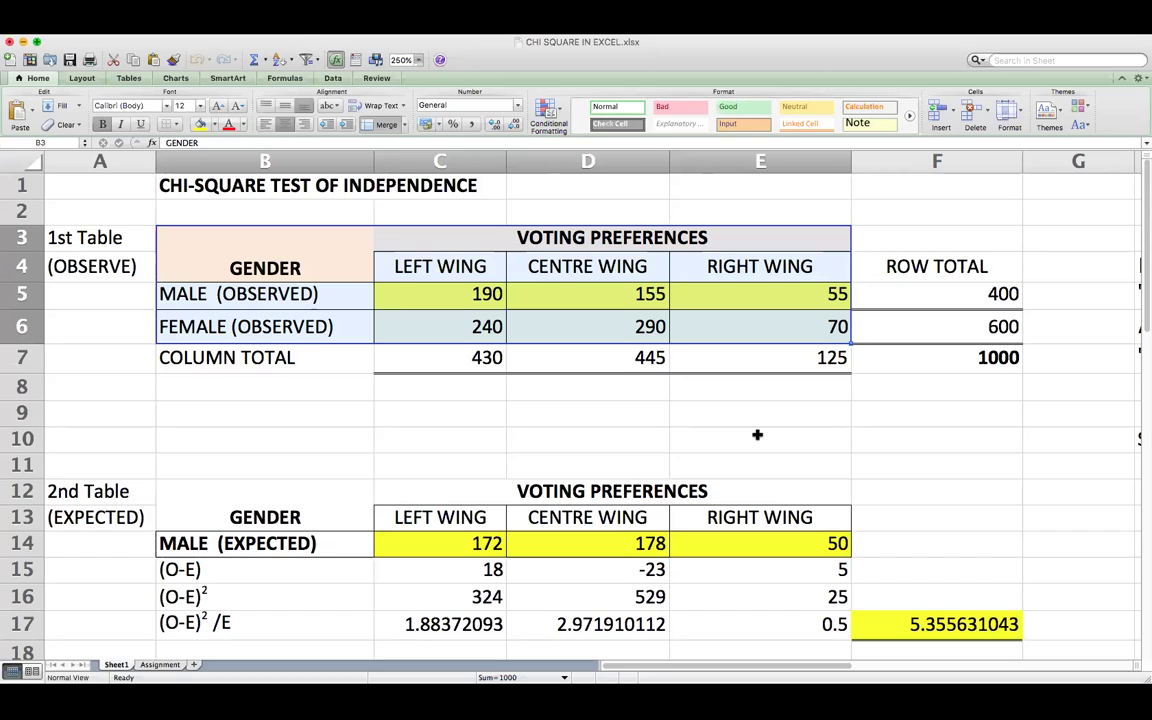
Inspect the female row total formula in F6 and the observed female counts in C6 to E6
{"action": "left_click", "coordinate": [887, 325]}
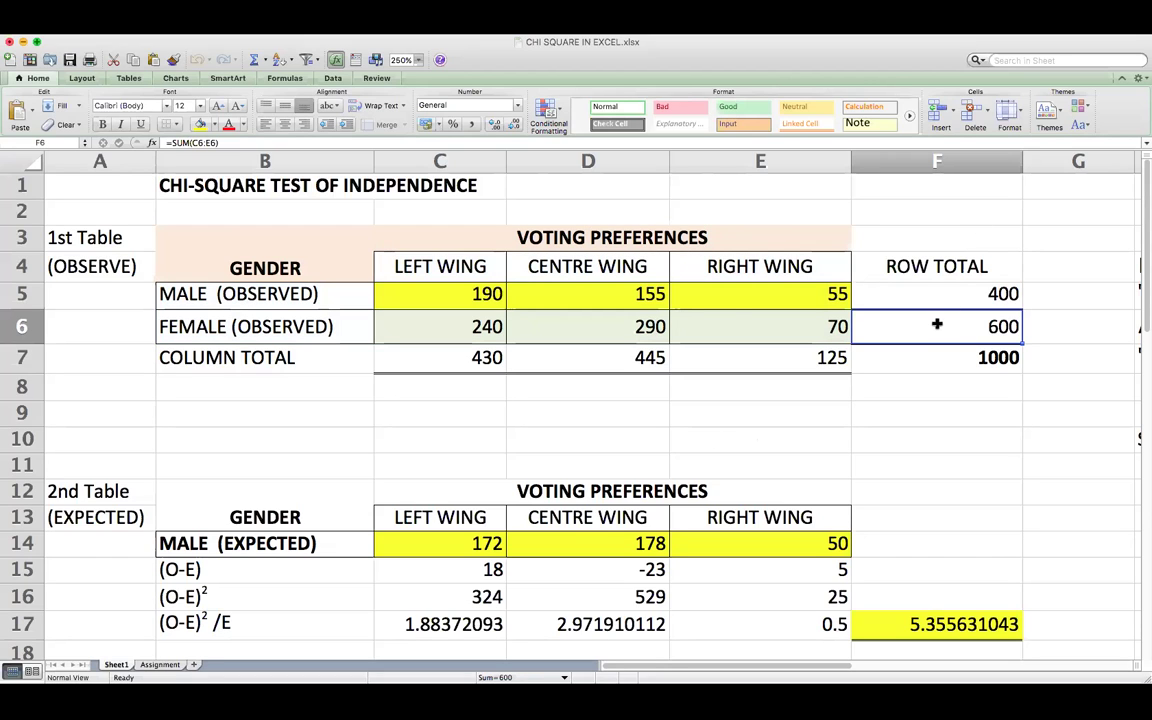
{"action": "left_click", "coordinate": [483, 335]}
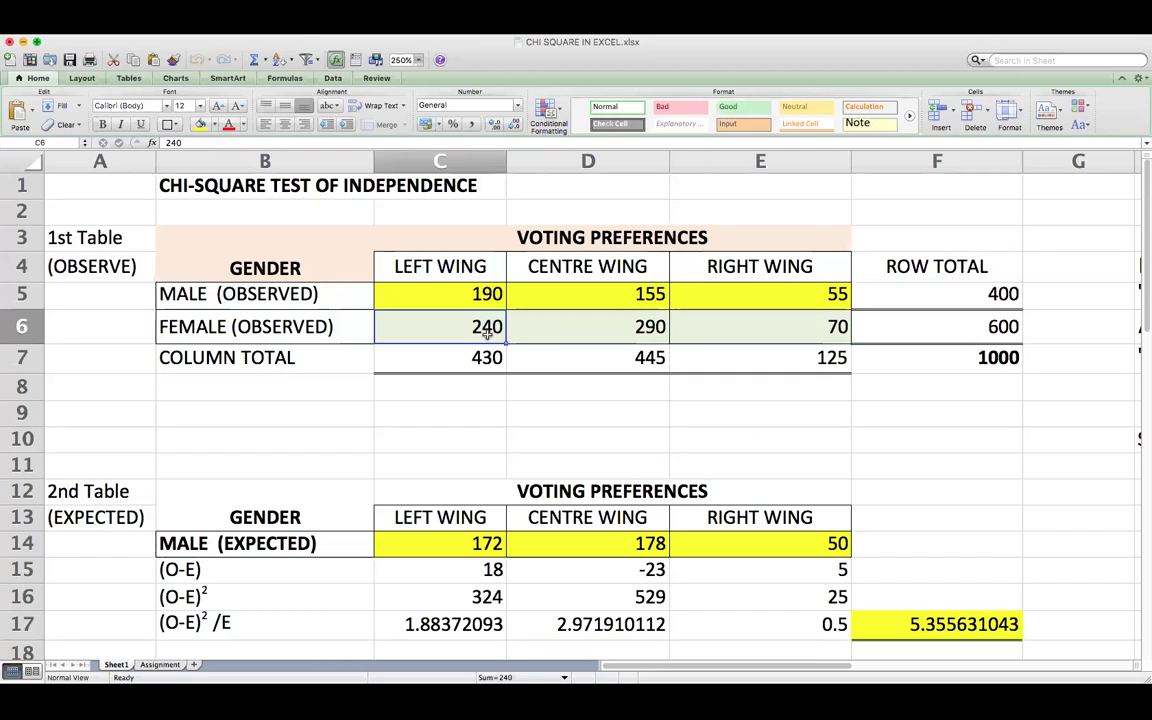
{"action": "left_click", "coordinate": [530, 331]}
{"action": "left_click", "coordinate": [722, 331]}
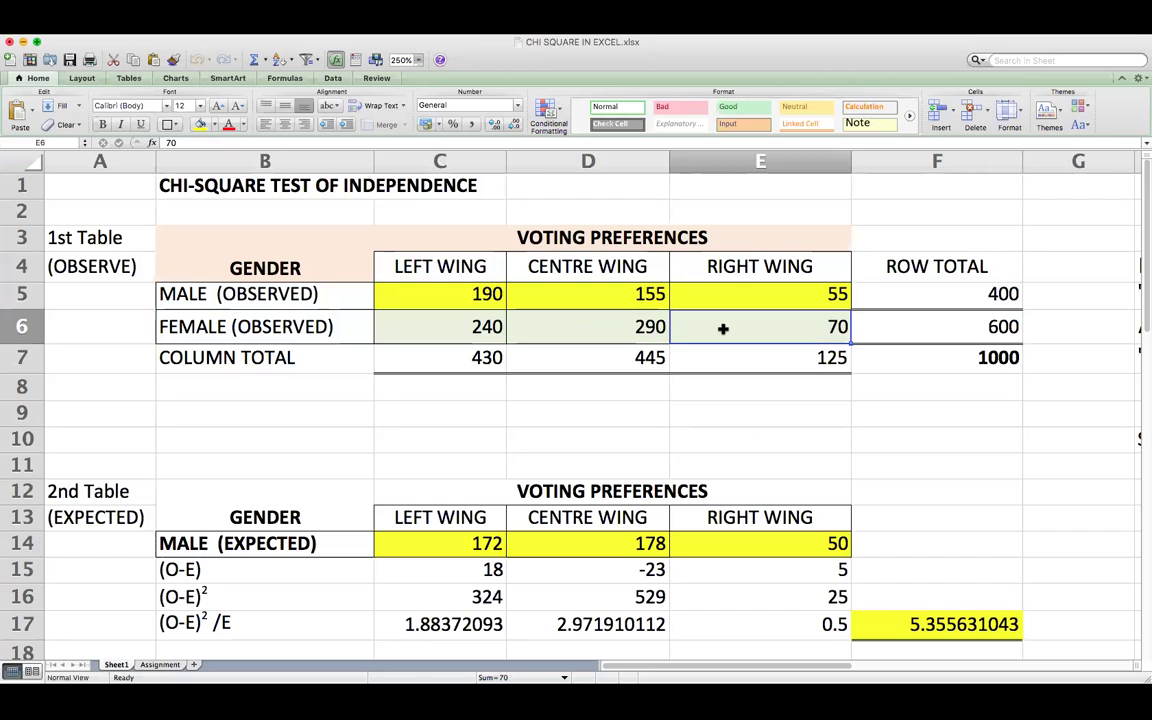
Examine the column totals for the three voting preferences in C7 to E7
{"action": "left_click", "coordinate": [470, 441]}
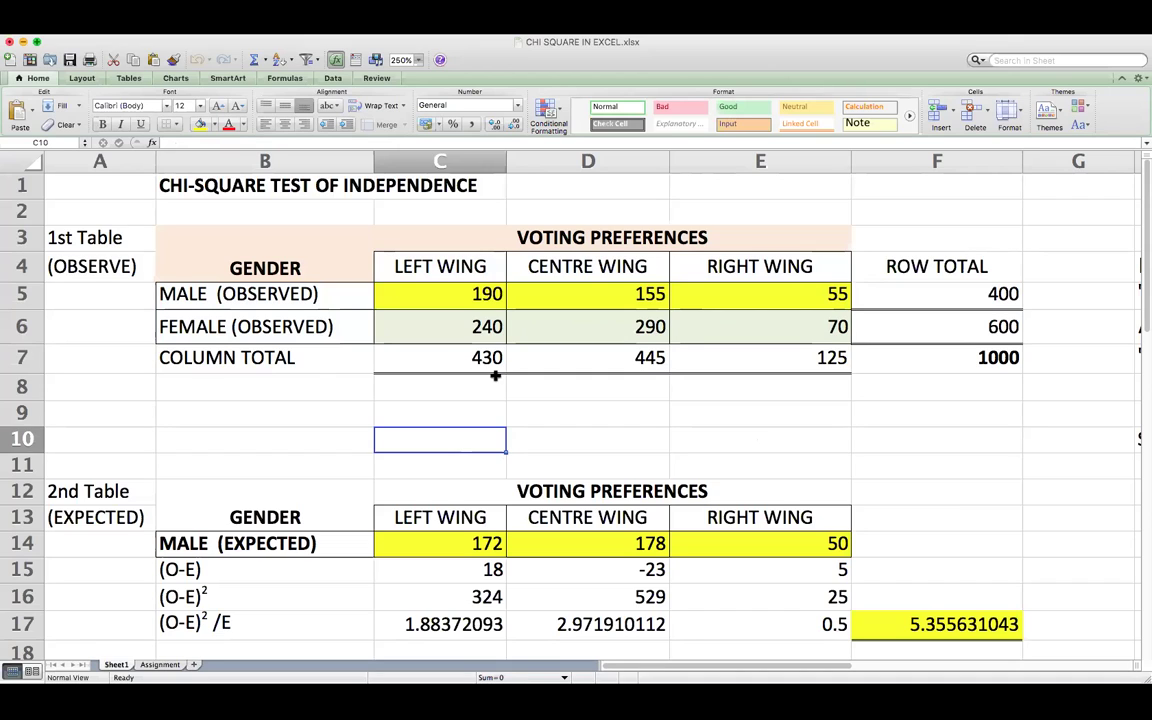
{"action": "left_click", "coordinate": [461, 364]}
{"action": "left_click_drag", "start_coordinate": [475, 364], "coordinate": [746, 365]}
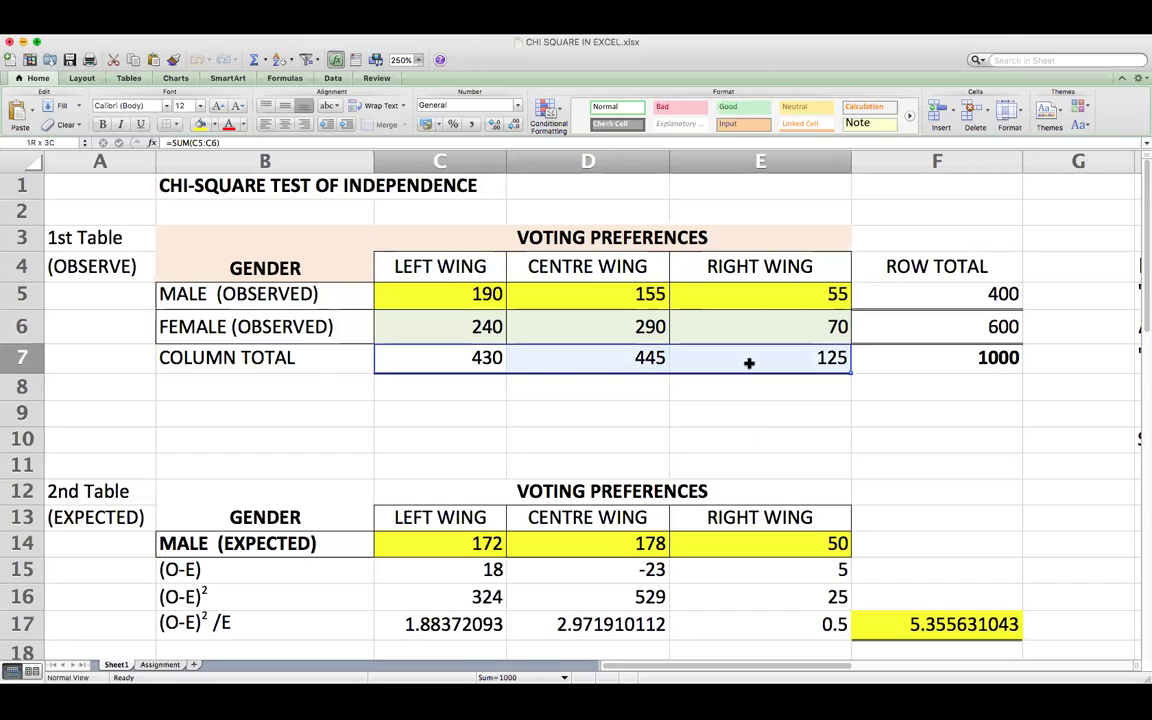
{"action": "left_click", "coordinate": [489, 360]}
{"action": "left_click", "coordinate": [738, 366]}
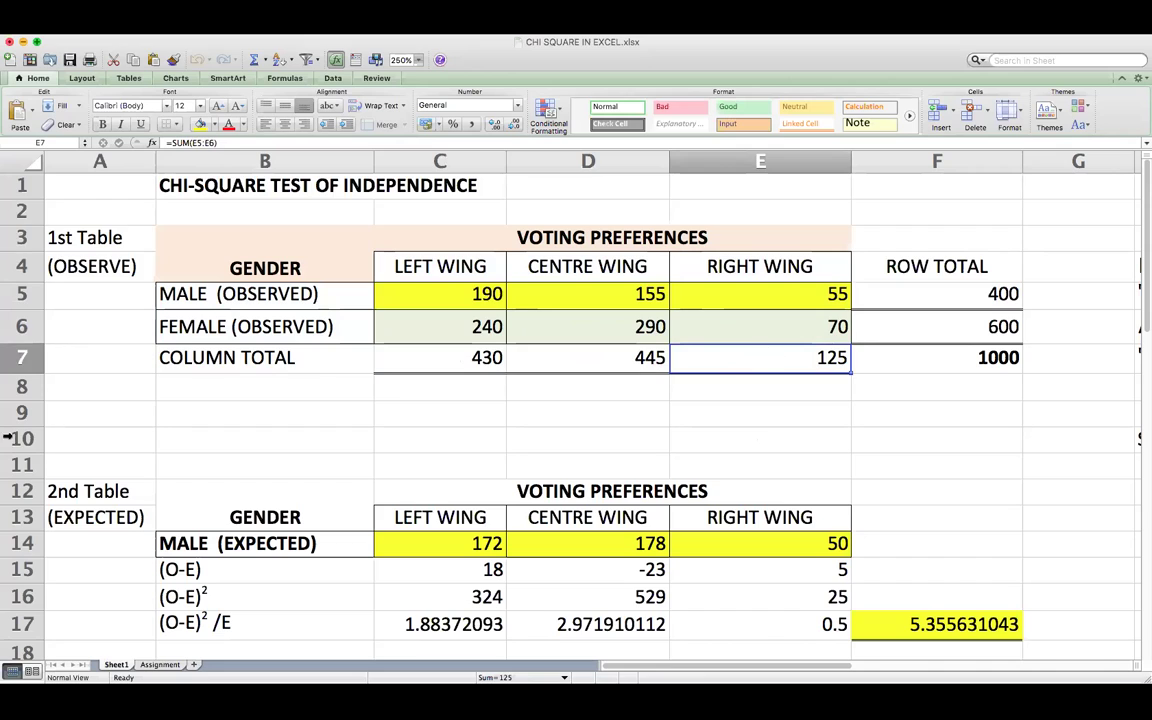
Compare the row totals F5:F6 with the column totals C7:E7, and highlight the whole observed table B3:F7
{"action": "left_click", "coordinate": [900, 327]}
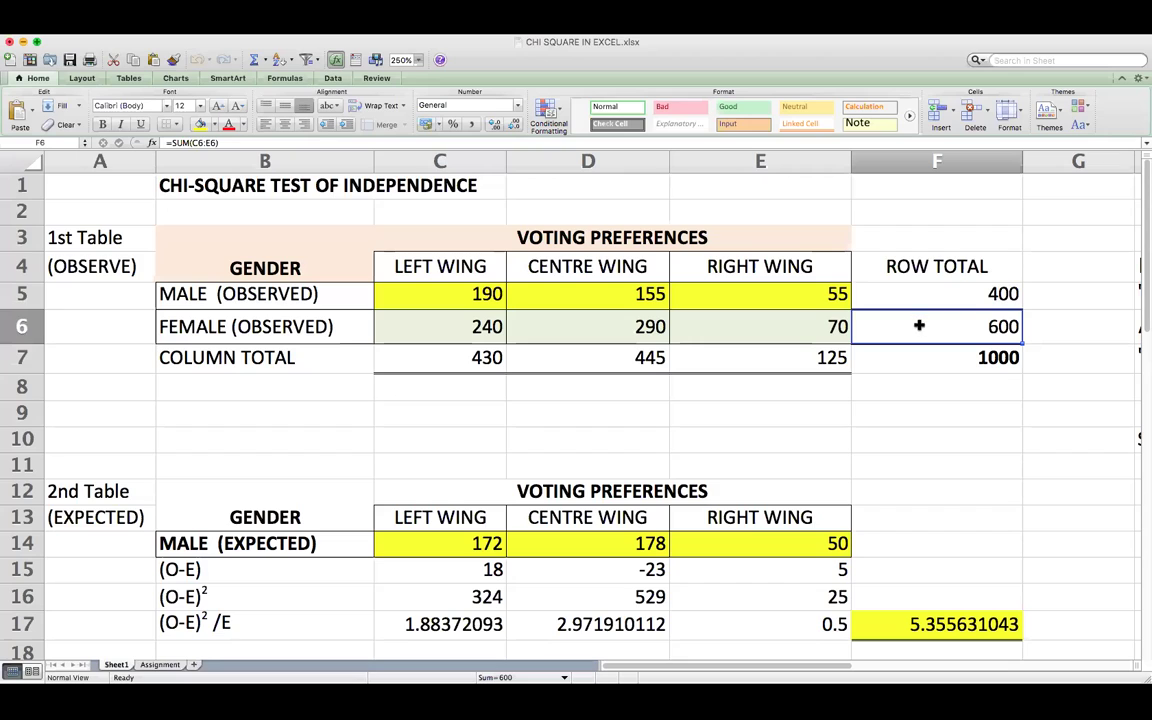
{"action": "left_click_drag", "start_coordinate": [975, 308], "coordinate": [956, 319]}
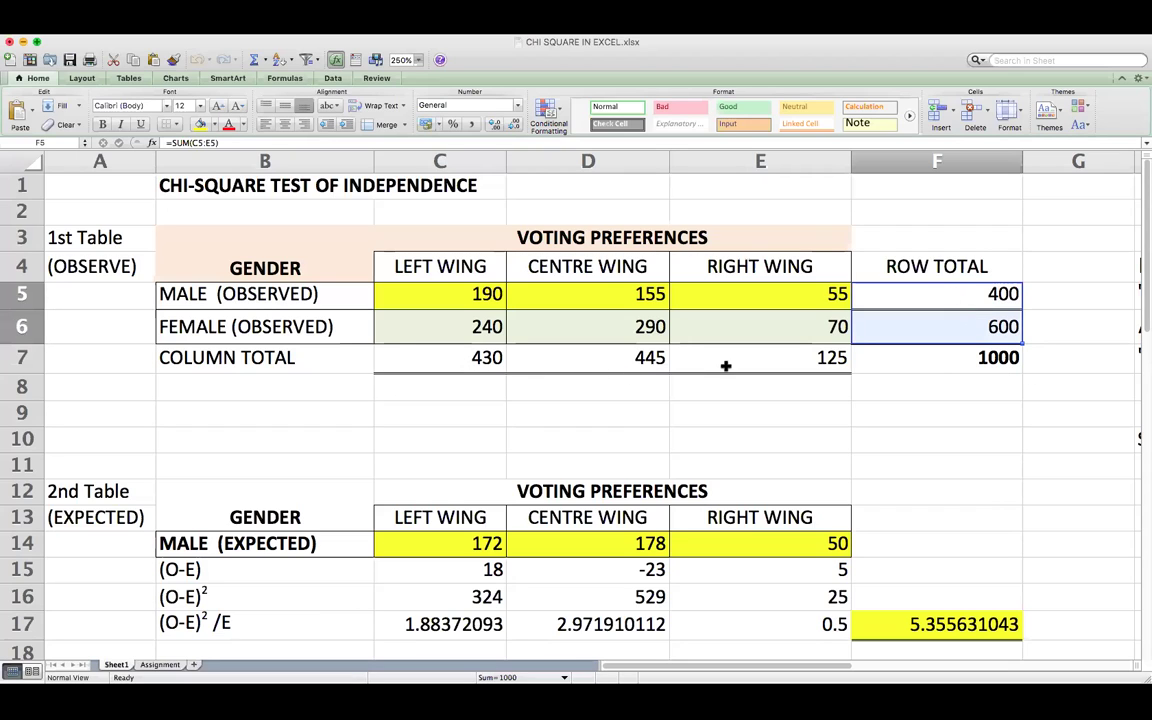
{"action": "left_click", "coordinate": [918, 364]}
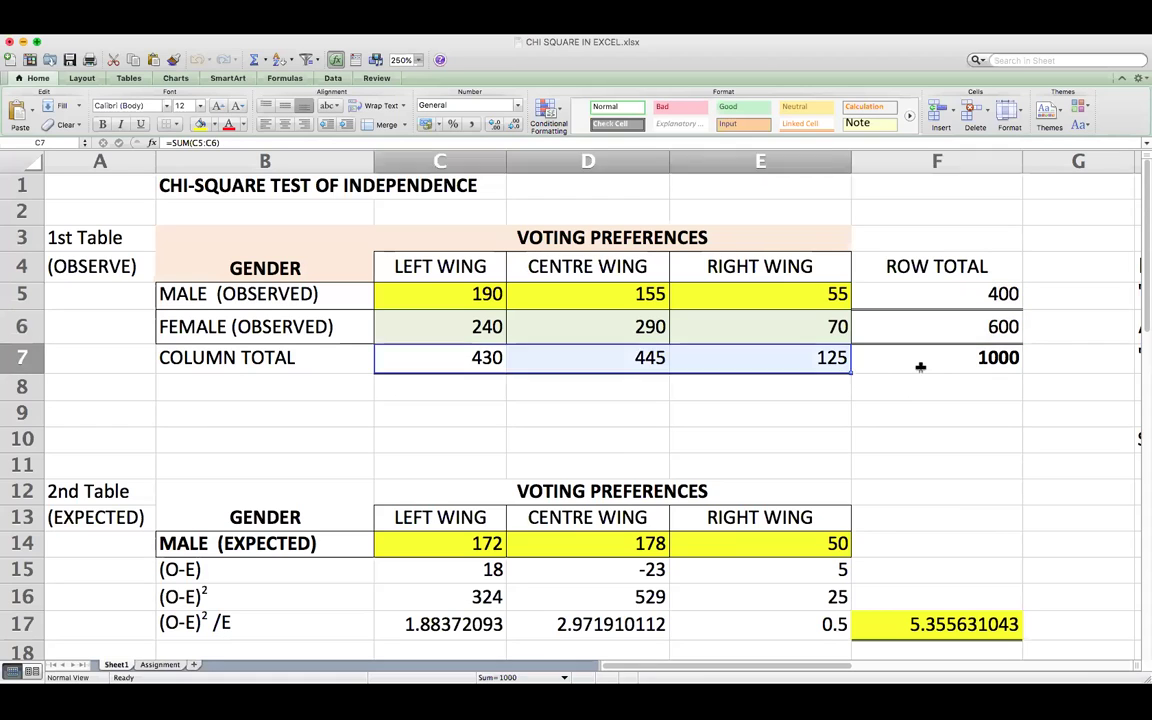
{"action": "left_click", "coordinate": [610, 408]}
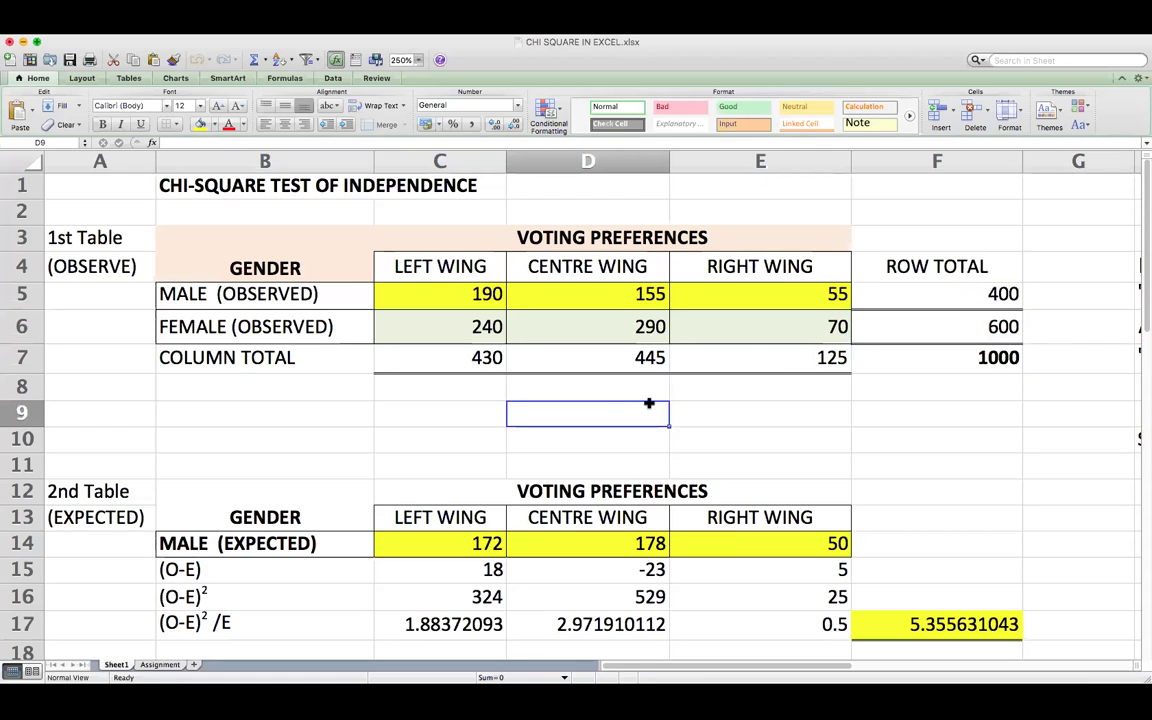
{"action": "left_click_drag", "start_coordinate": [310, 241], "coordinate": [982, 360]}
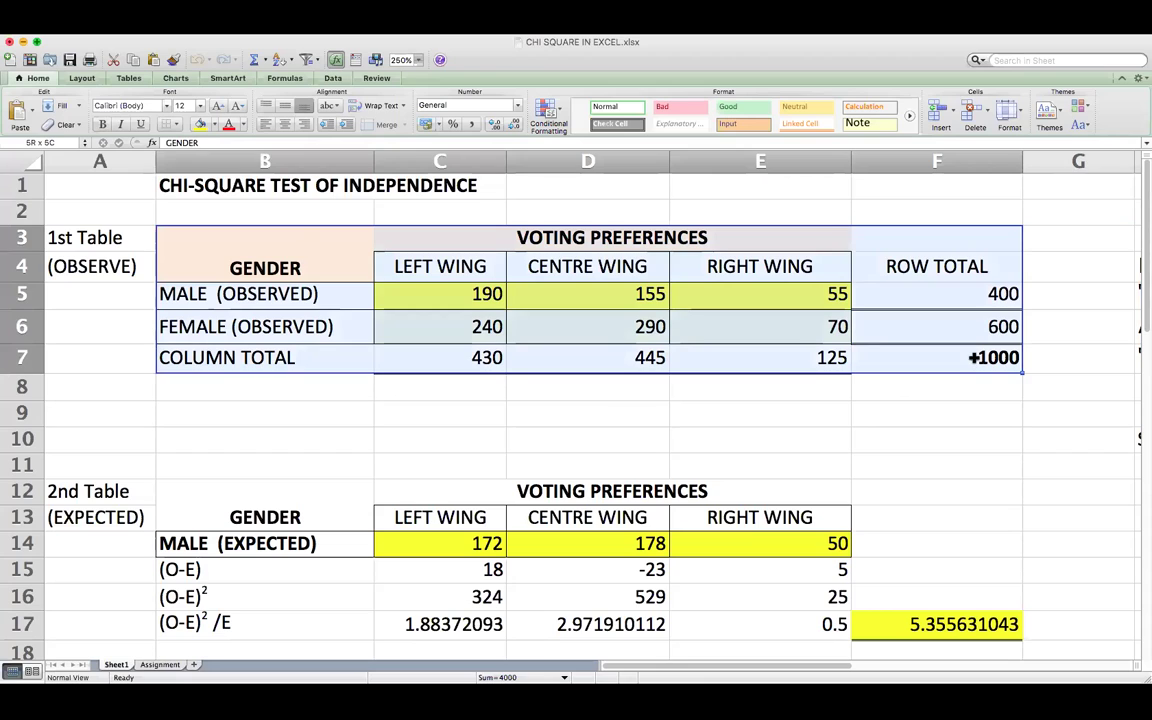
{"action": "left_click", "coordinate": [355, 462]}
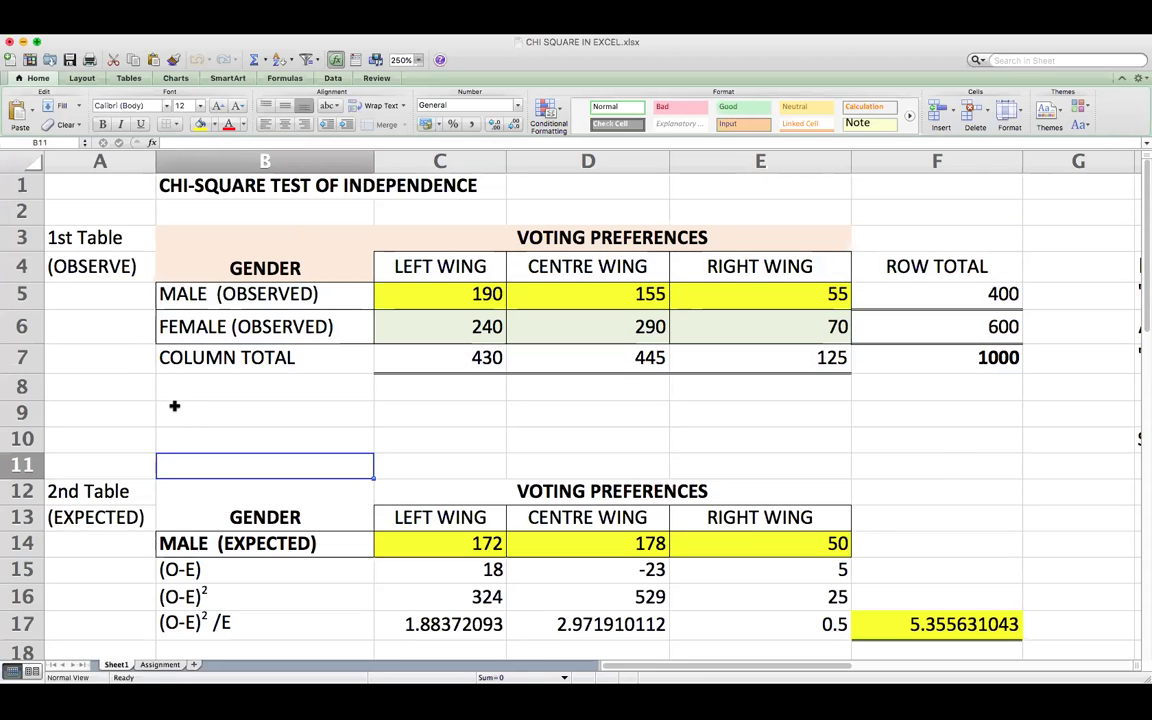
Examine the 2nd Table (EXPECTED) label and the male and female observed row labels in B5 and B6
{"action": "scroll", "coordinate": [176, 406], "scroll_direction": "down", "scroll_amount": 2}
{"action": "scroll", "coordinate": [178, 407], "scroll_direction": "up", "scroll_amount": 2}
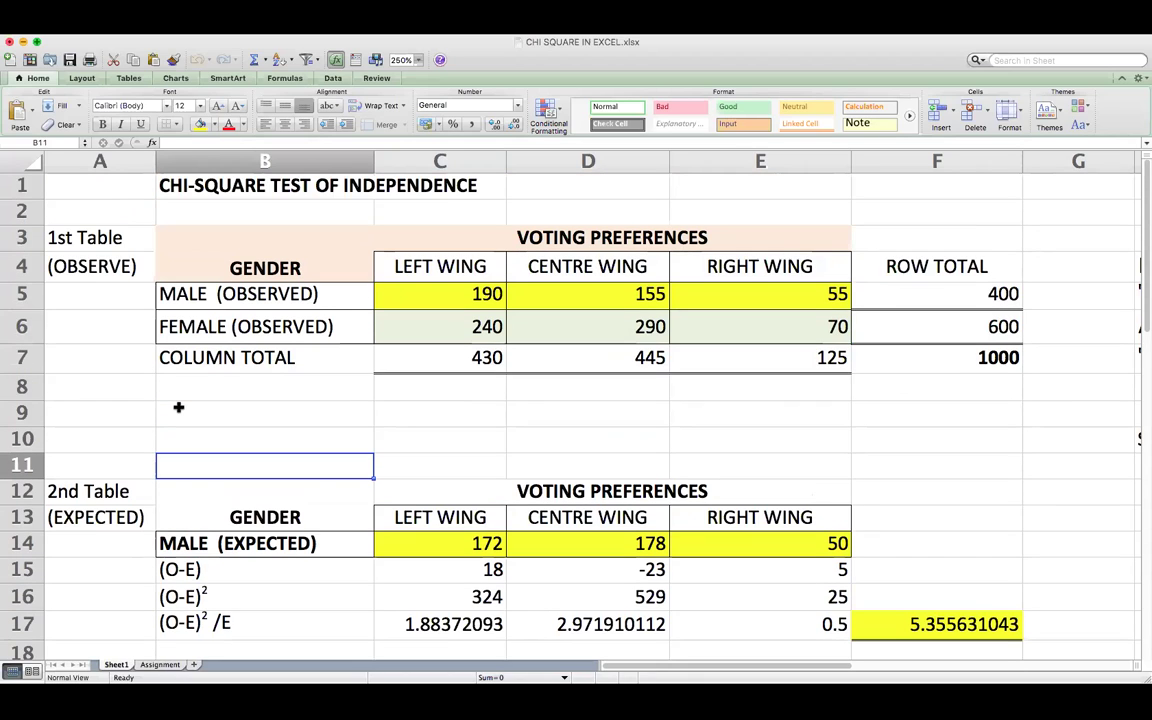
{"action": "left_click", "coordinate": [120, 517]}
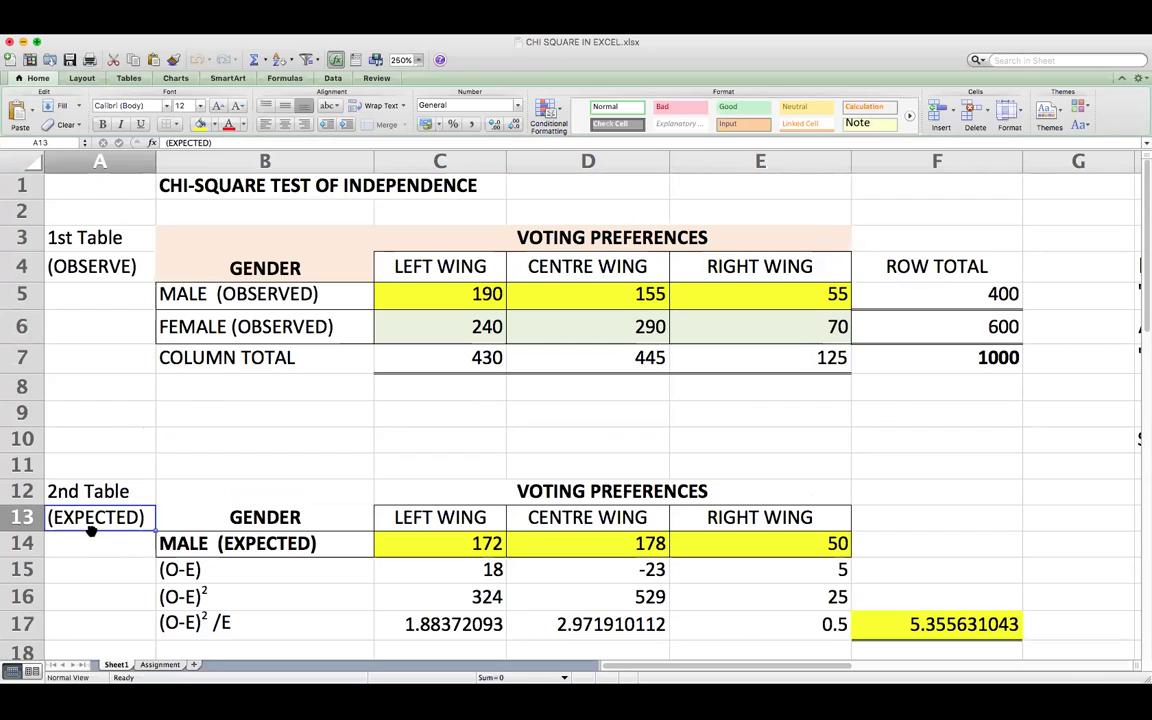
{"action": "left_click", "coordinate": [193, 410]}
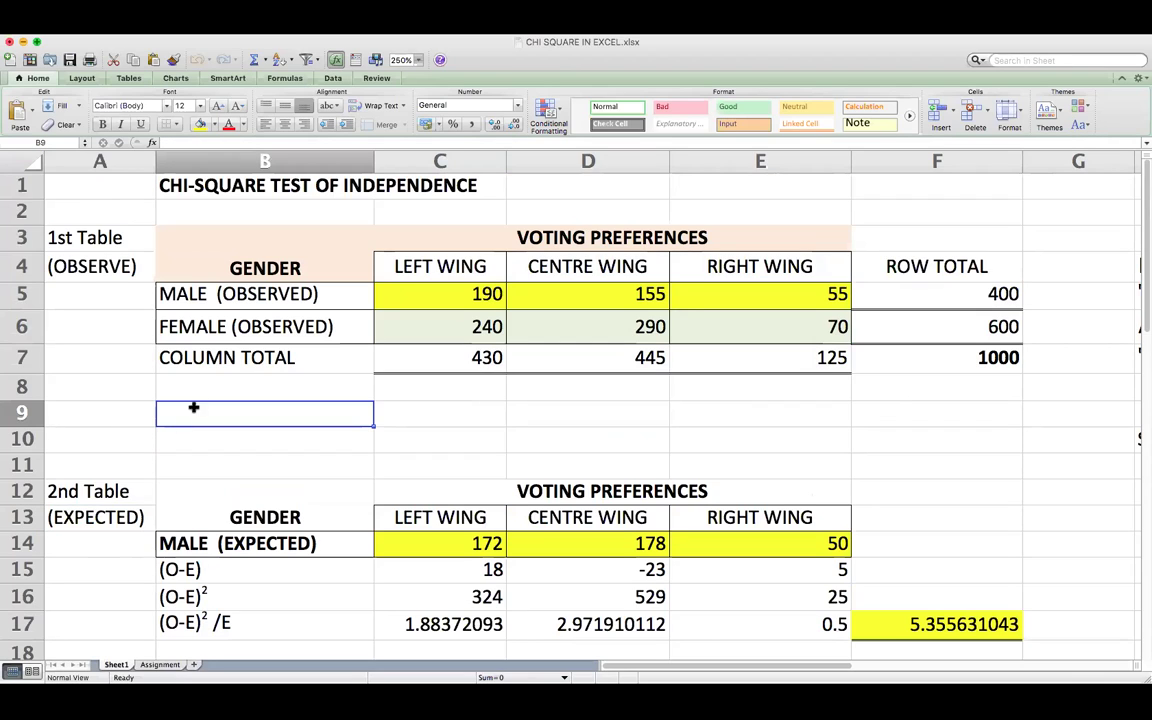
{"action": "left_click", "coordinate": [222, 292]}
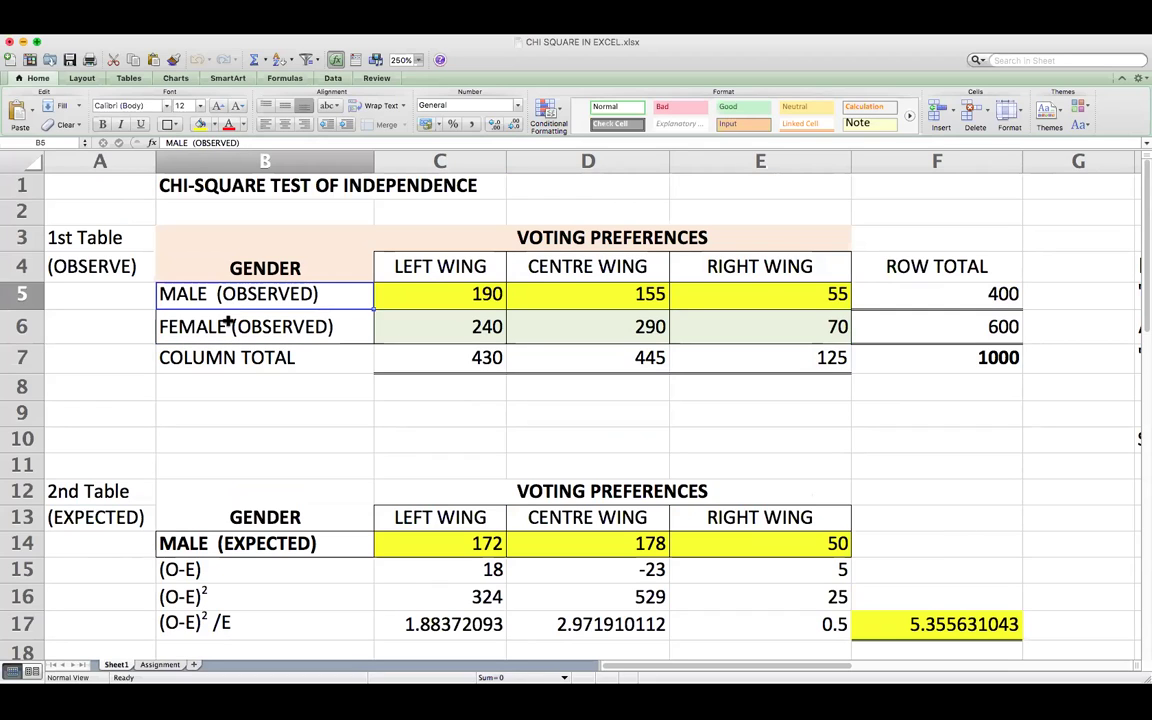
{"action": "left_click", "coordinate": [221, 325]}
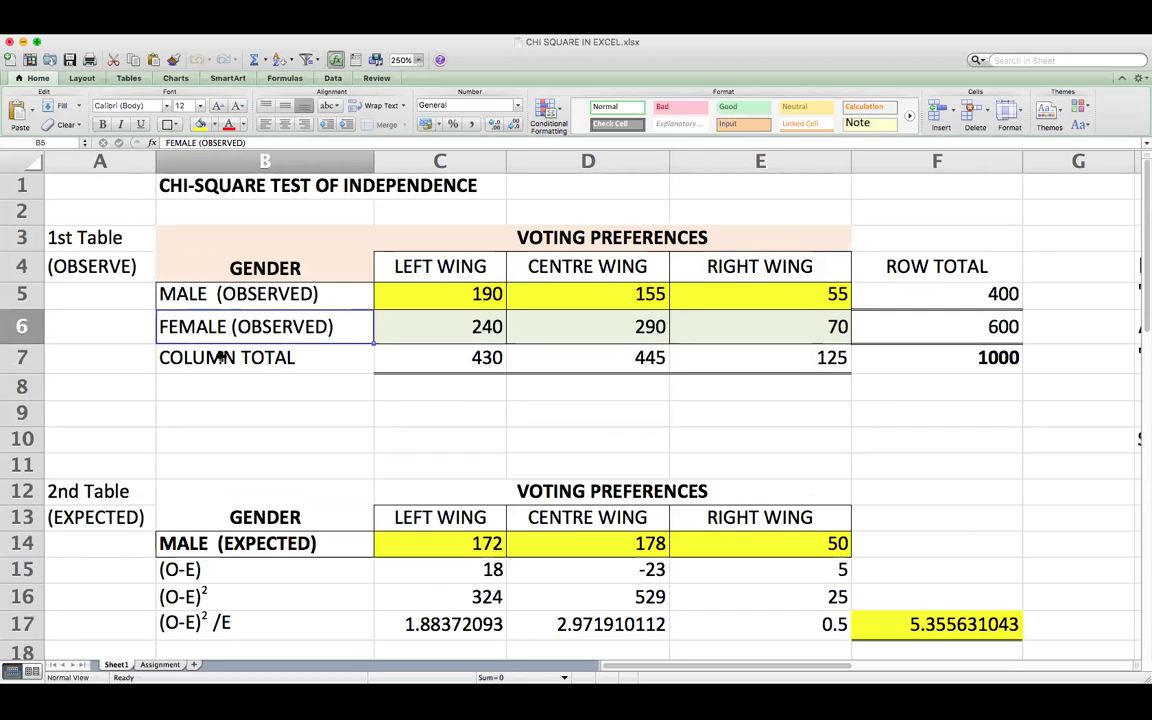
Compare the observed table with the expected tables for males in rows 12 to 17 and females in rows 22 to 27
{"action": "scroll", "coordinate": [169, 444], "scroll_direction": "down", "scroll_amount": 4}
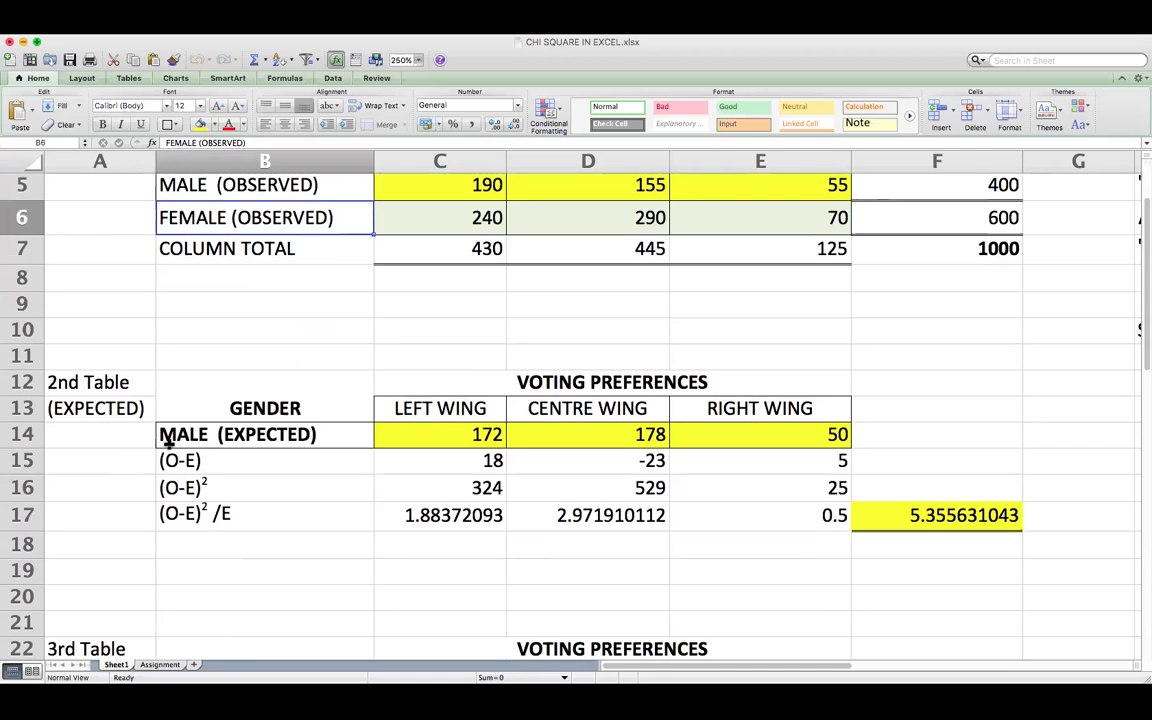
{"action": "scroll", "coordinate": [169, 444], "scroll_direction": "down", "scroll_amount": 4}
{"action": "scroll", "coordinate": [170, 444], "scroll_direction": "down", "scroll_amount": 2}
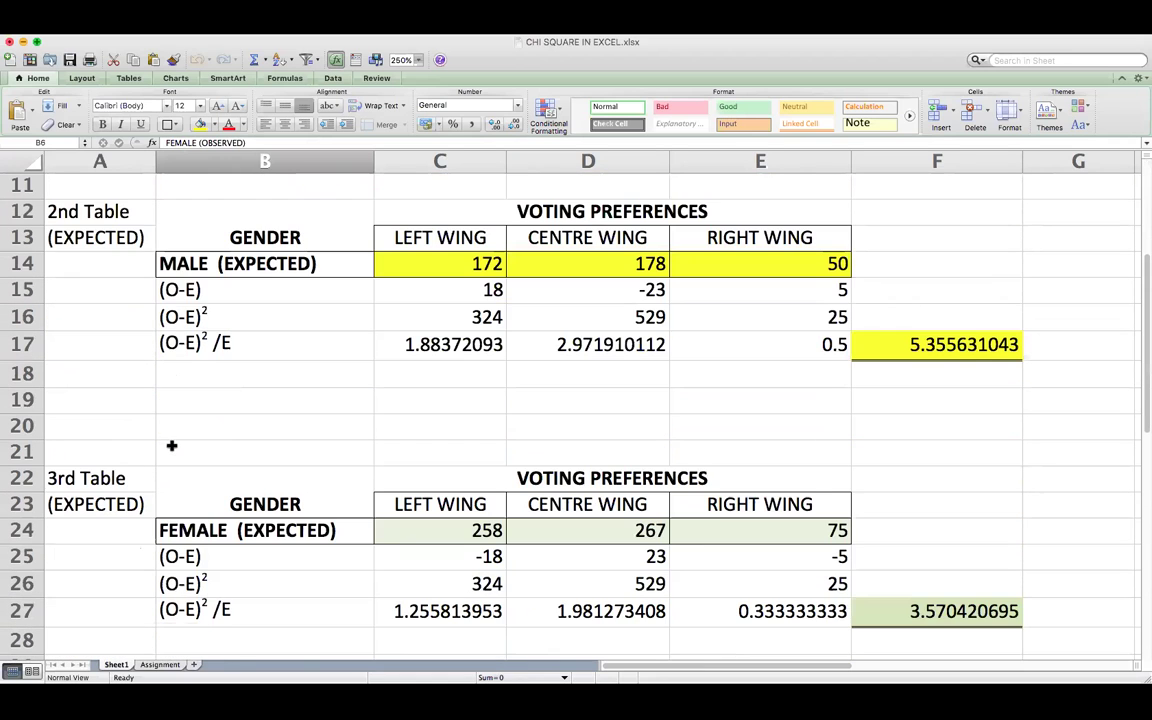
{"action": "scroll", "coordinate": [170, 444], "scroll_direction": "up", "scroll_amount": 6}
{"action": "scroll", "coordinate": [172, 446], "scroll_direction": "up", "scroll_amount": 4}
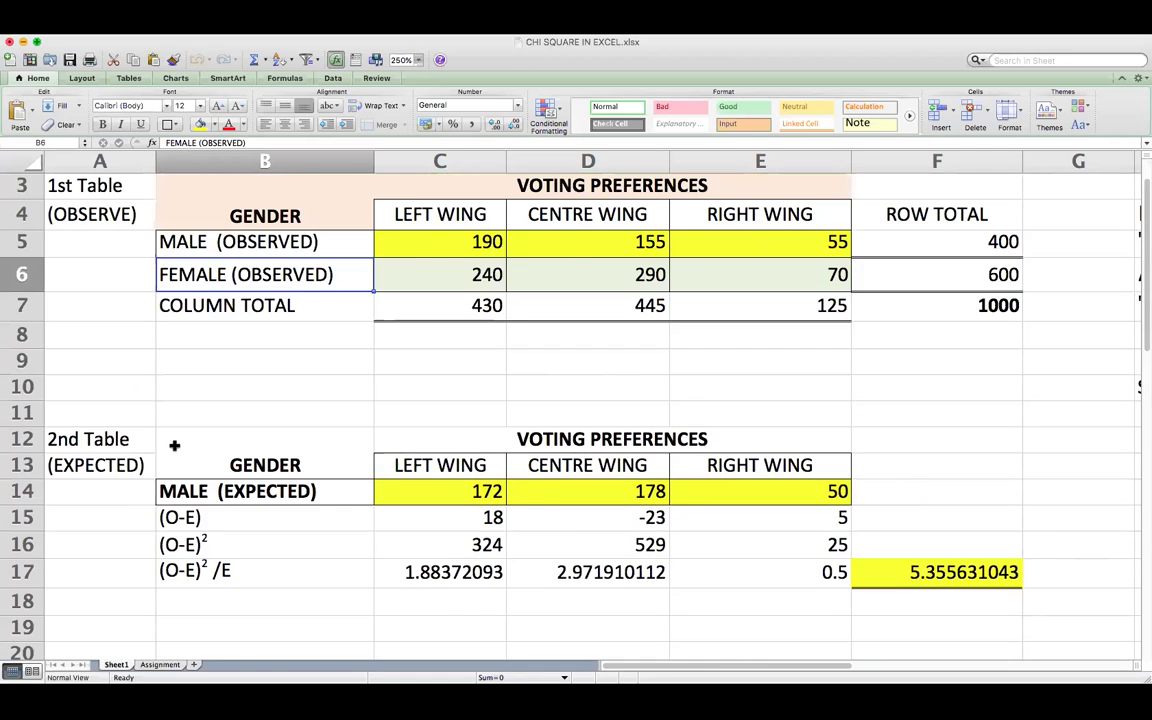
{"action": "scroll", "coordinate": [200, 437], "scroll_direction": "down", "scroll_amount": 6}
{"action": "scroll", "coordinate": [199, 437], "scroll_direction": "up", "scroll_amount": 4}
{"action": "scroll", "coordinate": [199, 437], "scroll_direction": "down", "scroll_amount": 4}
{"action": "scroll", "coordinate": [199, 438], "scroll_direction": "up", "scroll_amount": 5}
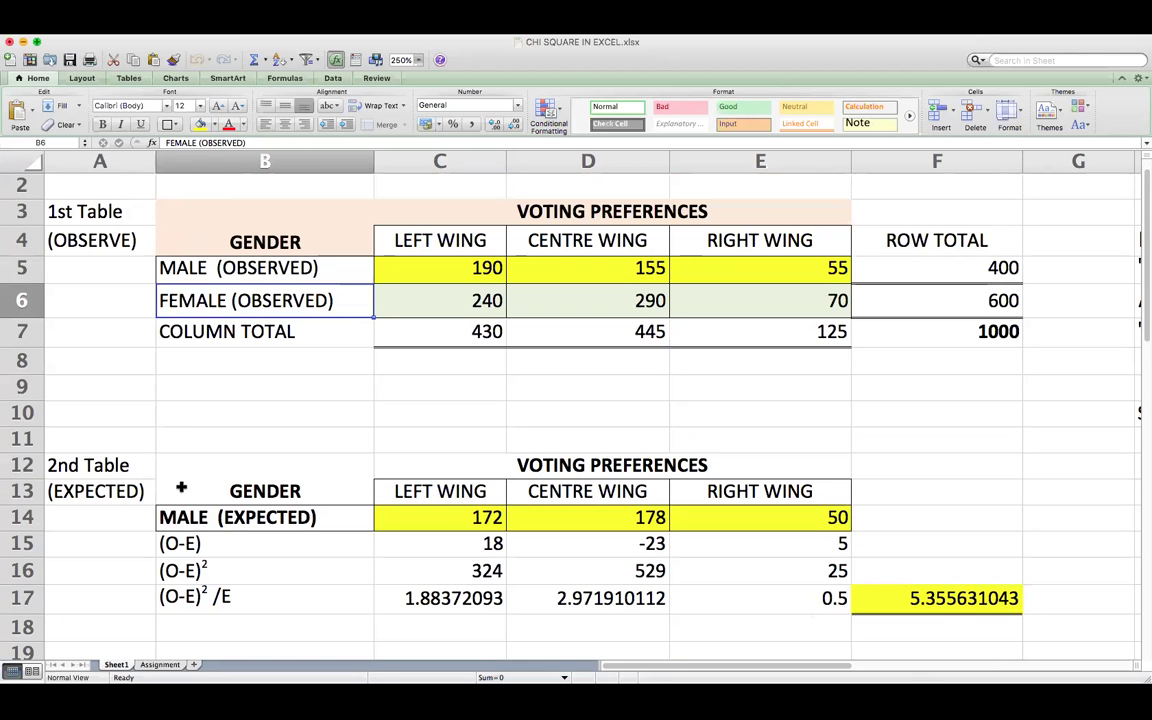
Examine the voting preference headings and the MALE (EXPECTED) row label in the 2nd Table
{"action": "scroll", "coordinate": [235, 465], "scroll_direction": "down", "scroll_amount": 1}
{"action": "left_click", "coordinate": [226, 490]}
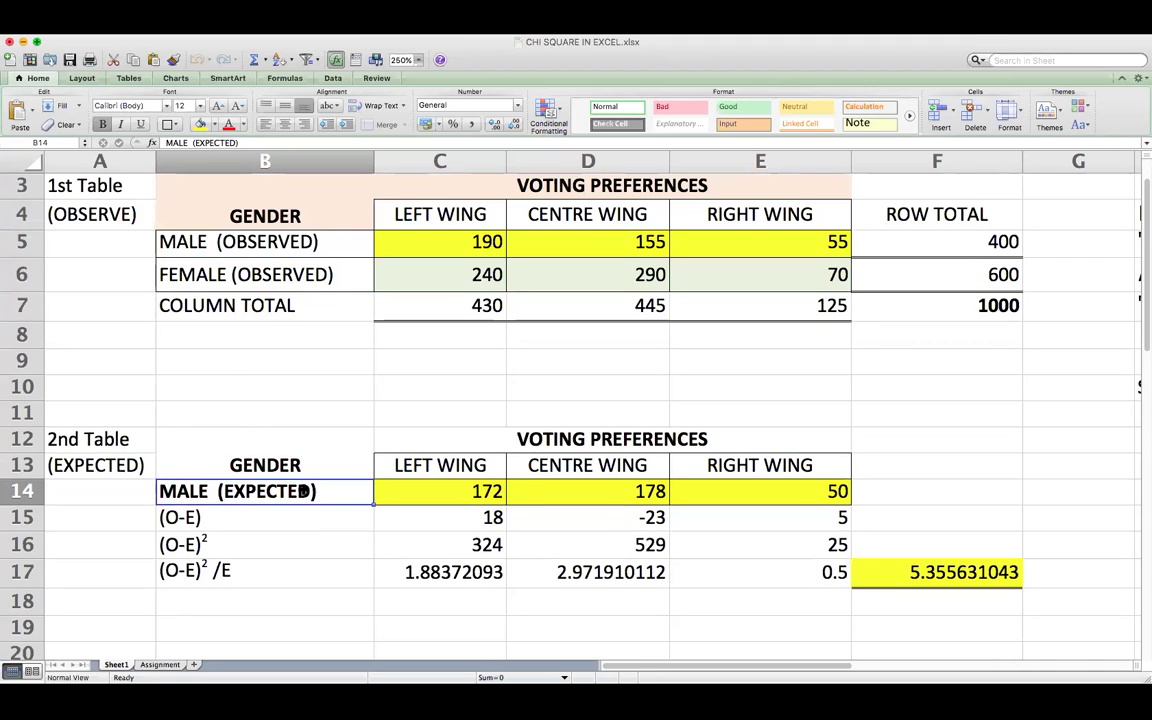
{"action": "left_click", "coordinate": [516, 180]}
{"action": "left_click", "coordinate": [483, 448]}
{"action": "left_click", "coordinate": [522, 465]}
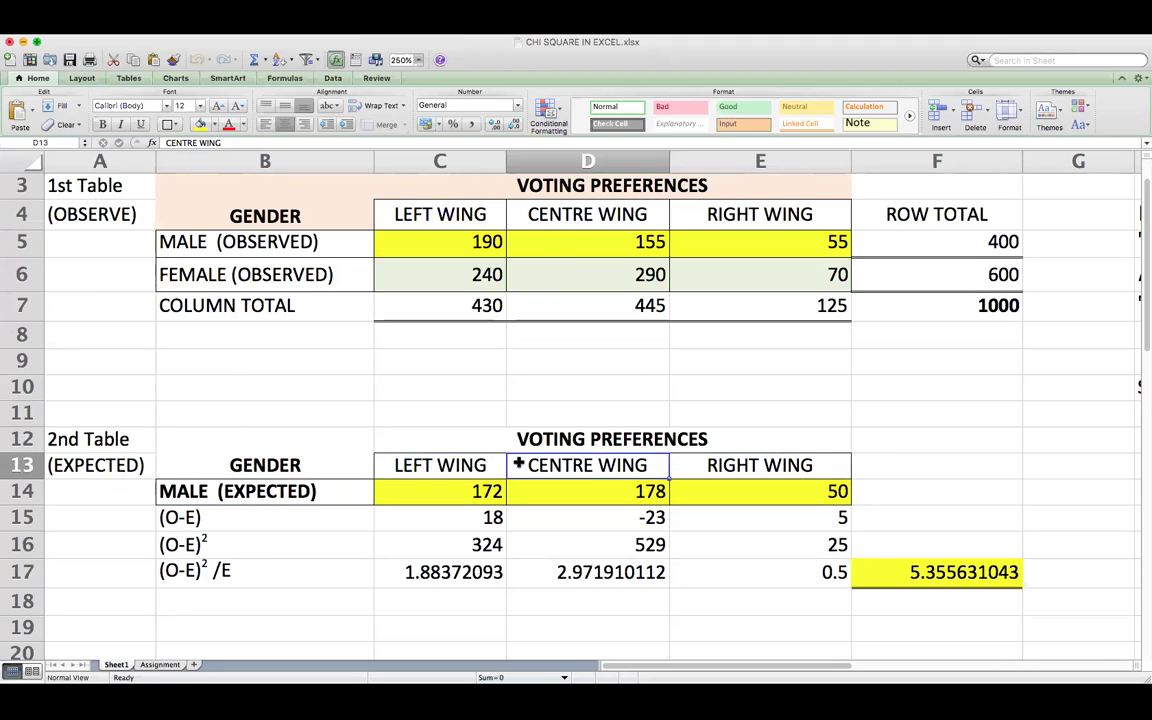
{"action": "left_click", "coordinate": [681, 470]}
{"action": "left_click", "coordinate": [312, 497]}
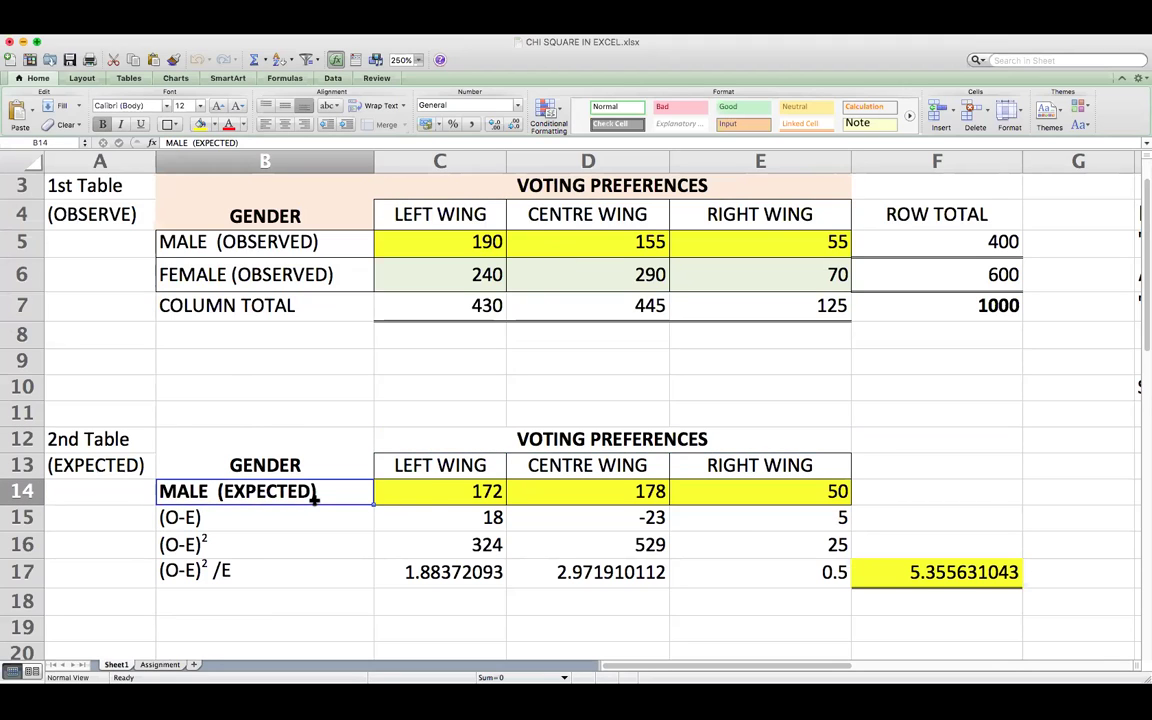
Inspect the expected-value formulas for males in C14, D14 and E14 and the totals they reference
{"action": "left_click", "coordinate": [455, 504]}
{"action": "double_click", "coordinate": [432, 504]}
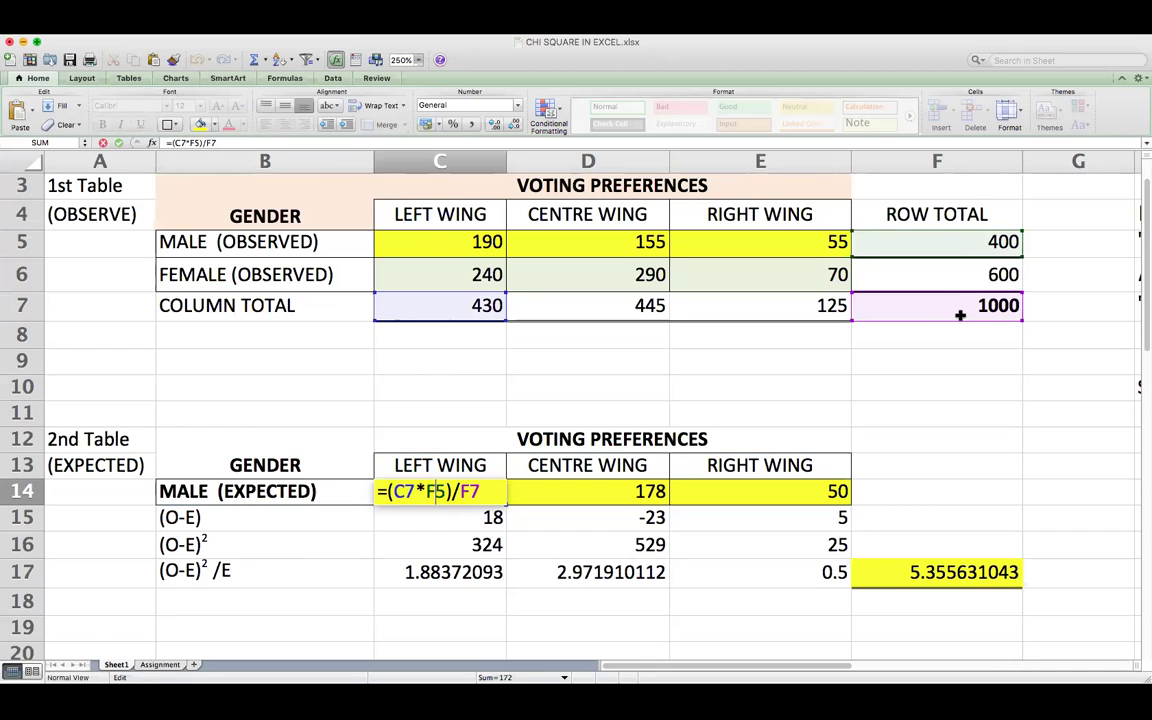
{"action": "key", "text": "Return"}
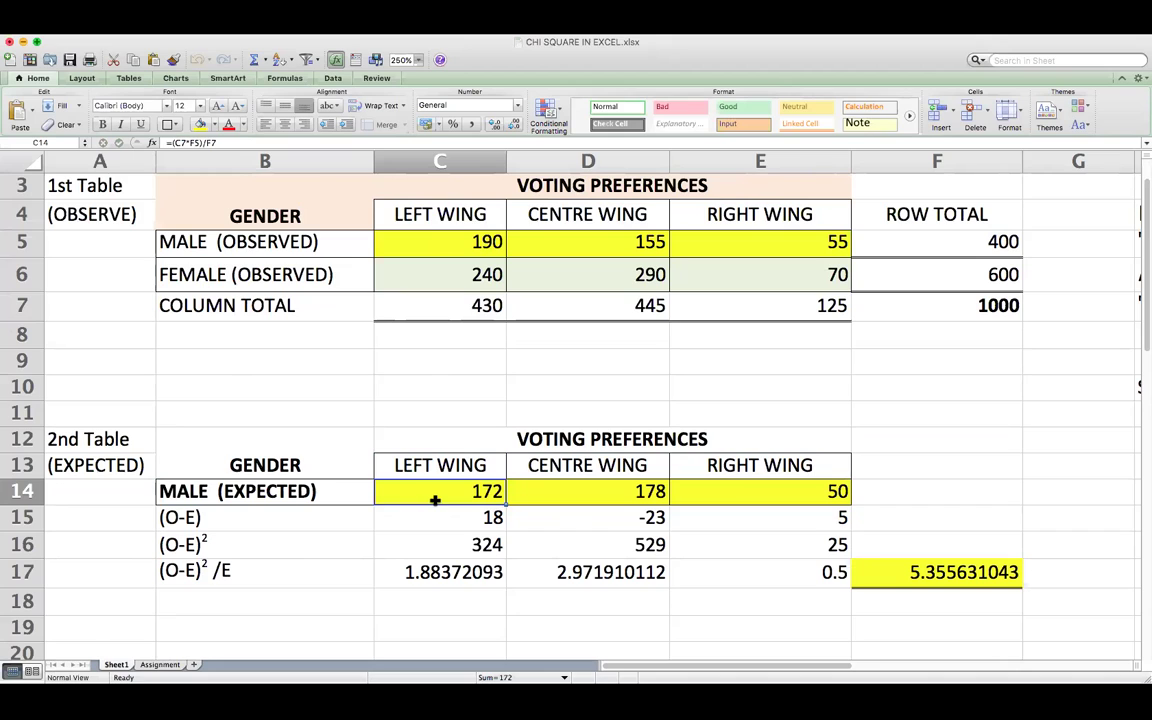
{"action": "left_click", "coordinate": [556, 500]}
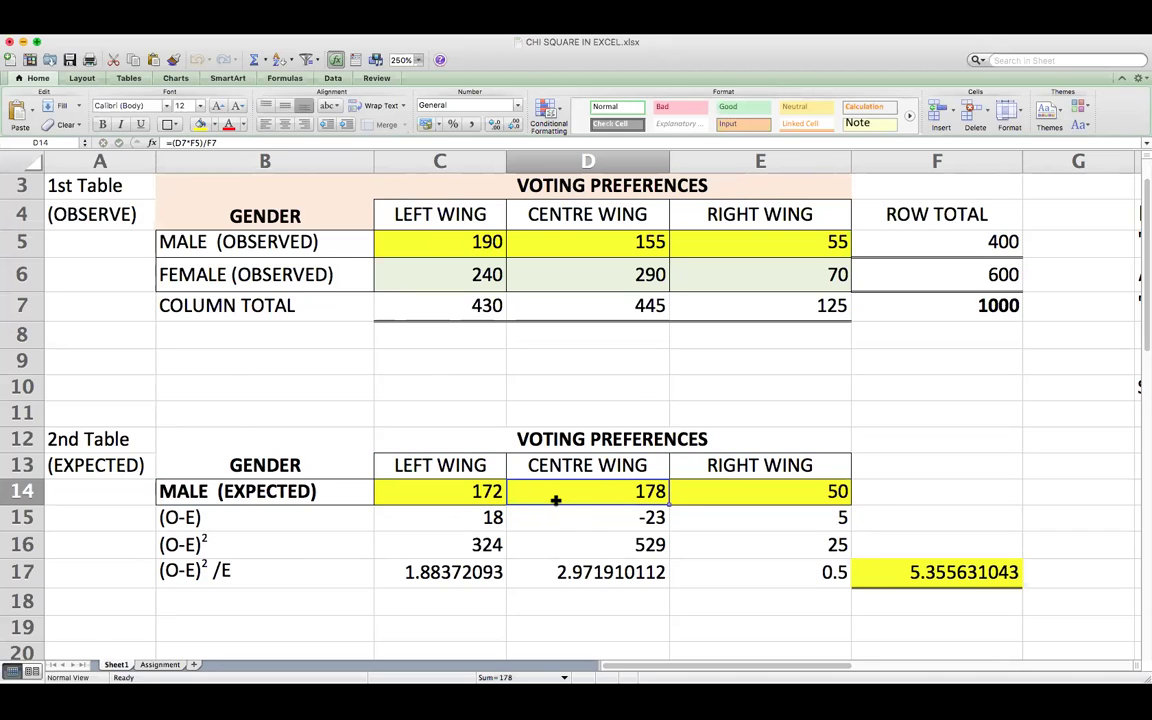
{"action": "double_click", "coordinate": [556, 500]}
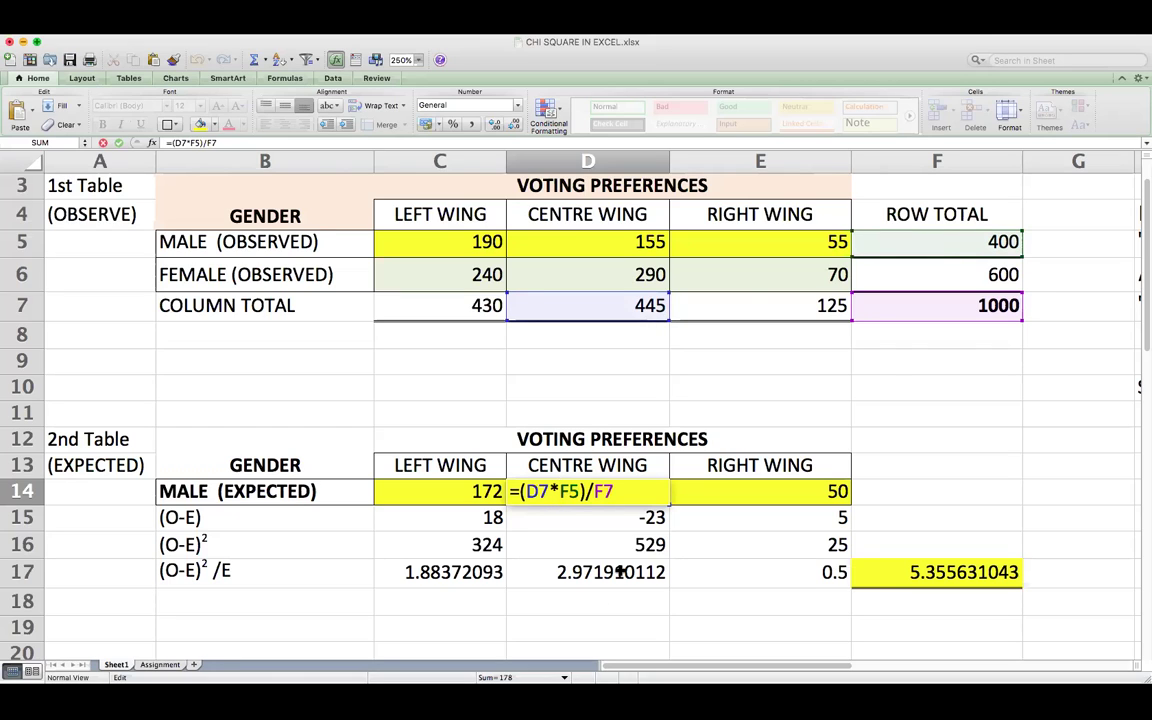
{"action": "key", "text": "Escape"}
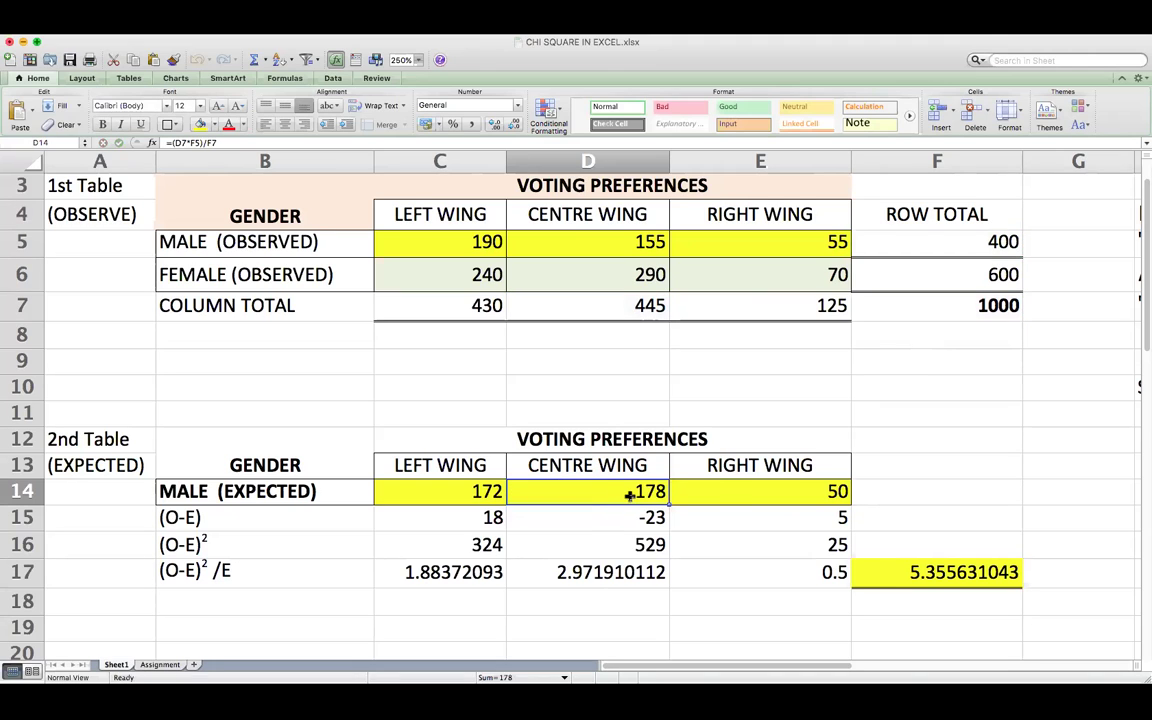
{"action": "double_click", "coordinate": [740, 492]}
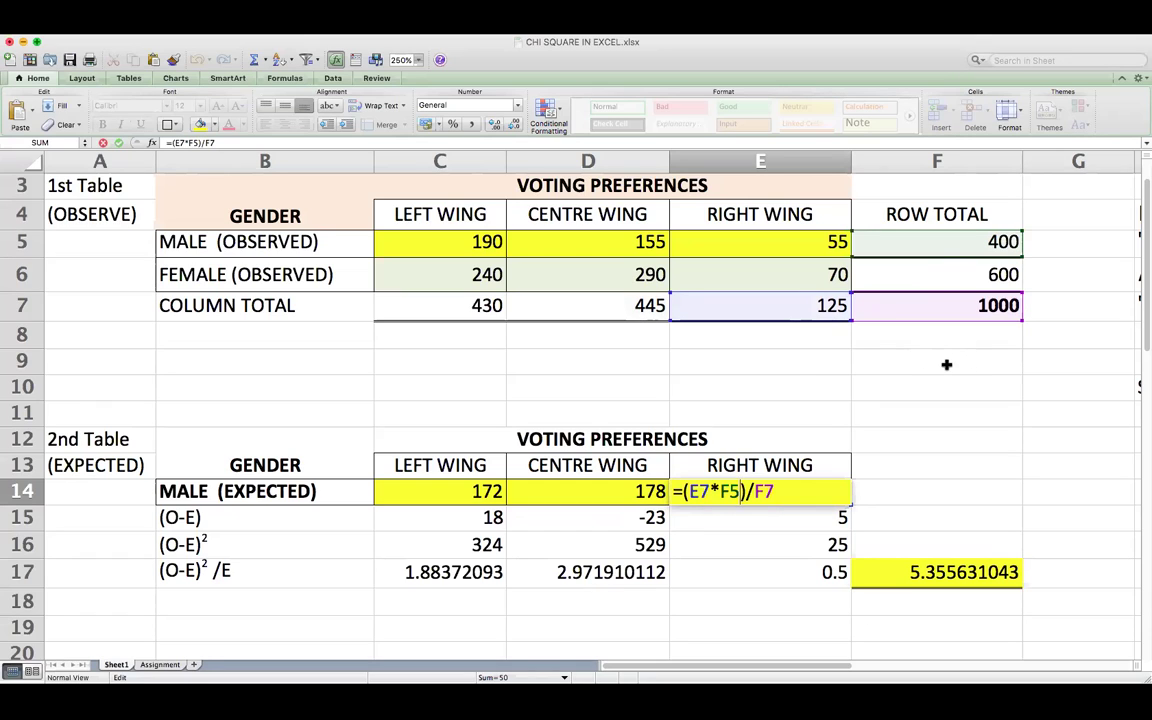
{"action": "key", "text": "Return"}
Inspect the (O-E) row of the male table, checking the difference formulas in C15, D15 and E15
{"action": "scroll", "coordinate": [745, 510], "scroll_direction": "down", "scroll_amount": 2}
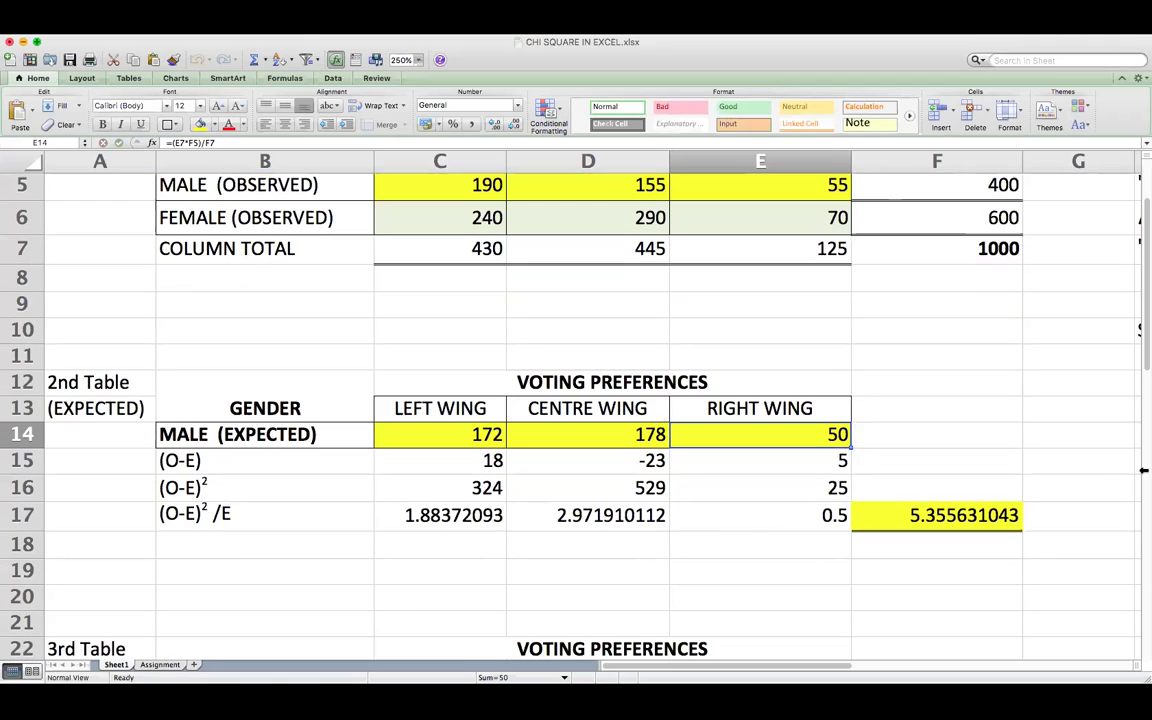
{"action": "left_click", "coordinate": [255, 486]}
{"action": "left_click", "coordinate": [265, 461]}
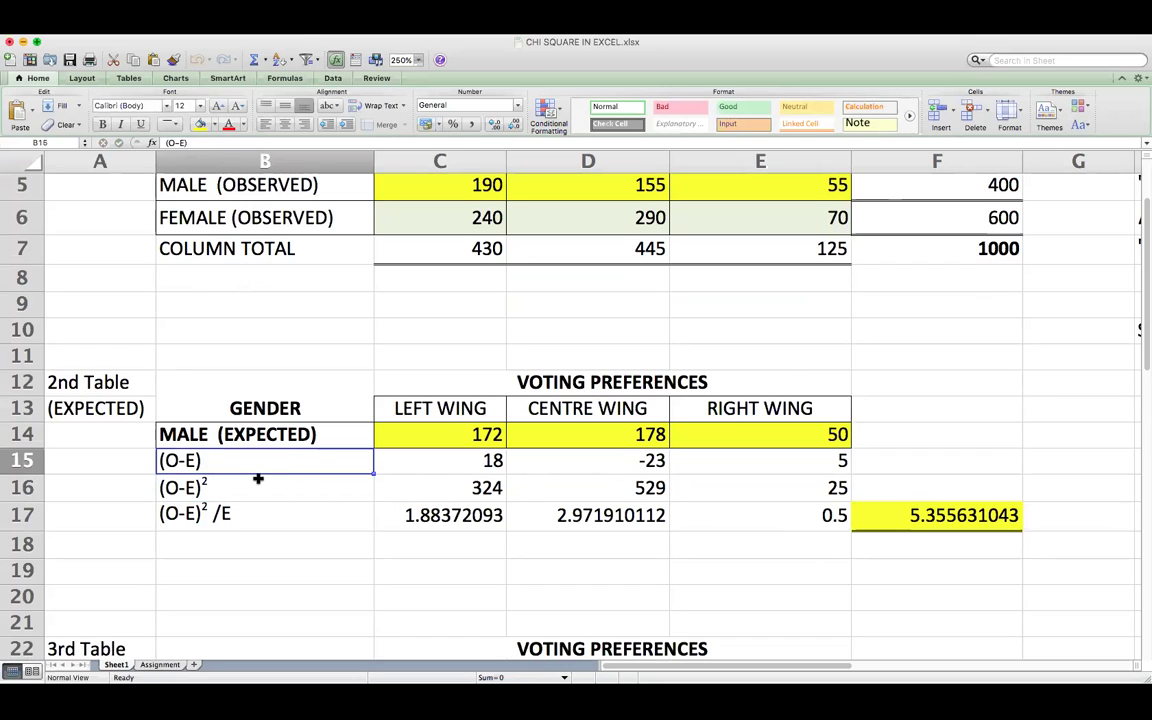
{"action": "double_click", "coordinate": [445, 463]}
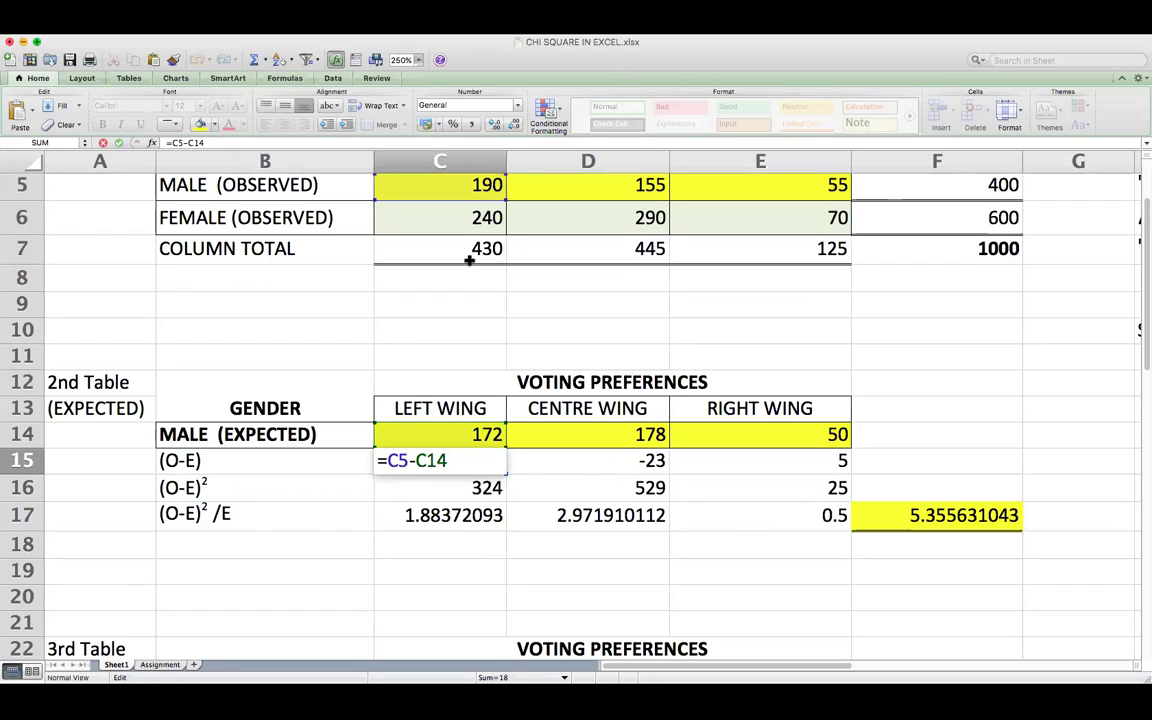
{"action": "key", "text": "Return"}
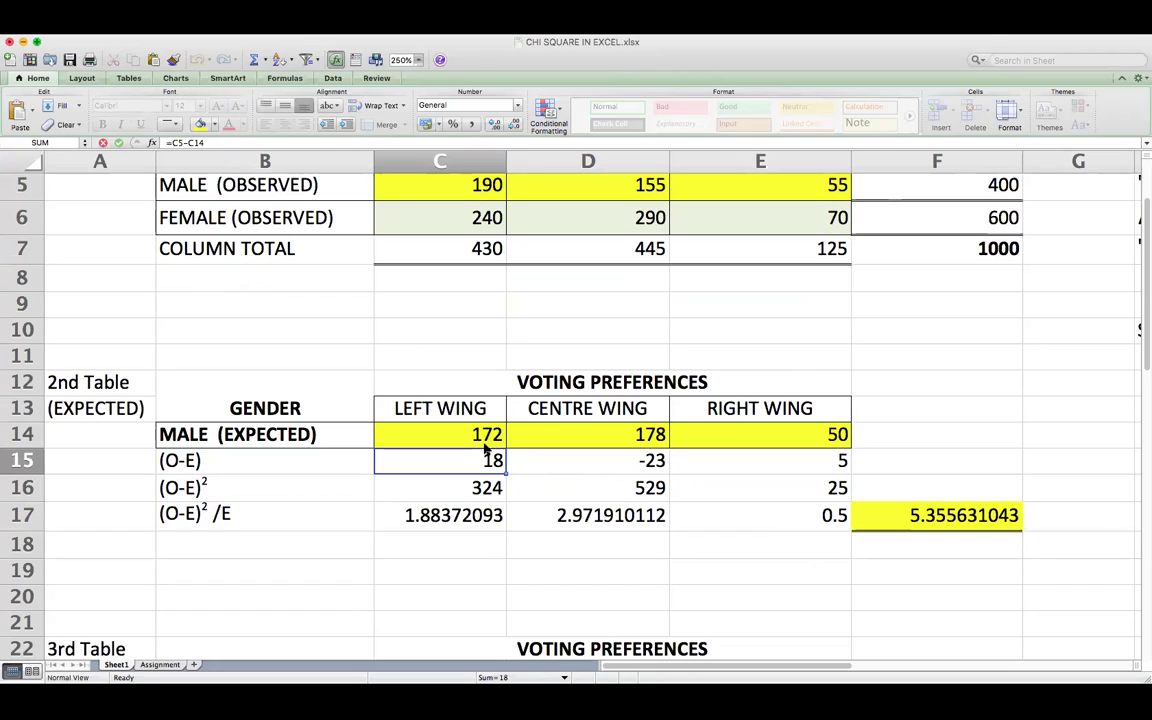
{"action": "left_click", "coordinate": [626, 462]}
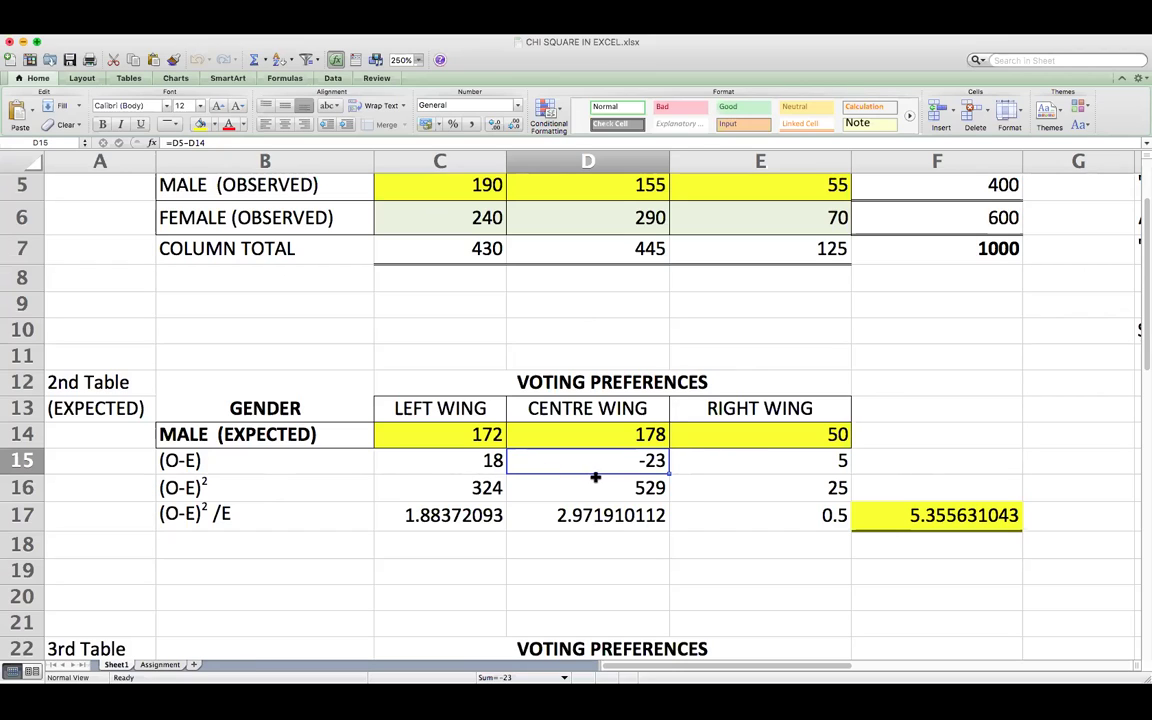
{"action": "left_click", "coordinate": [757, 463]}
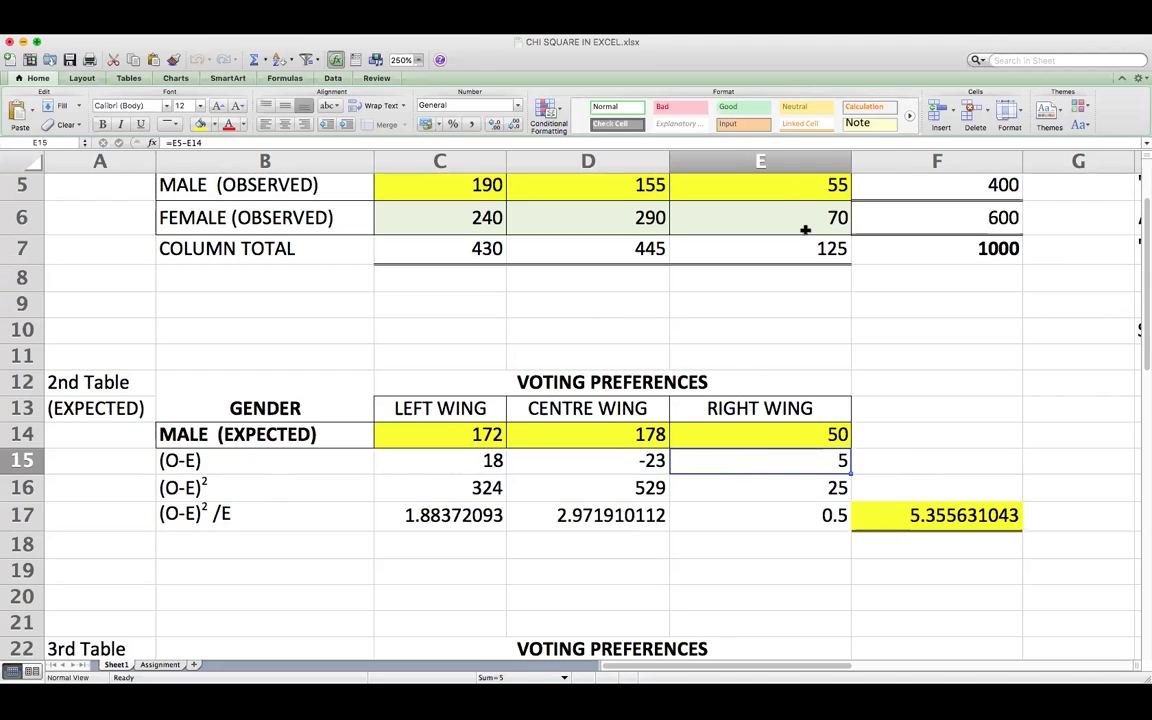
{"action": "double_click", "coordinate": [794, 466]}
{"action": "key", "text": "Escape"}
Inspect the squared-difference formulas in C16 and D16 of the male (O-E)² row
{"action": "left_click", "coordinate": [224, 490]}
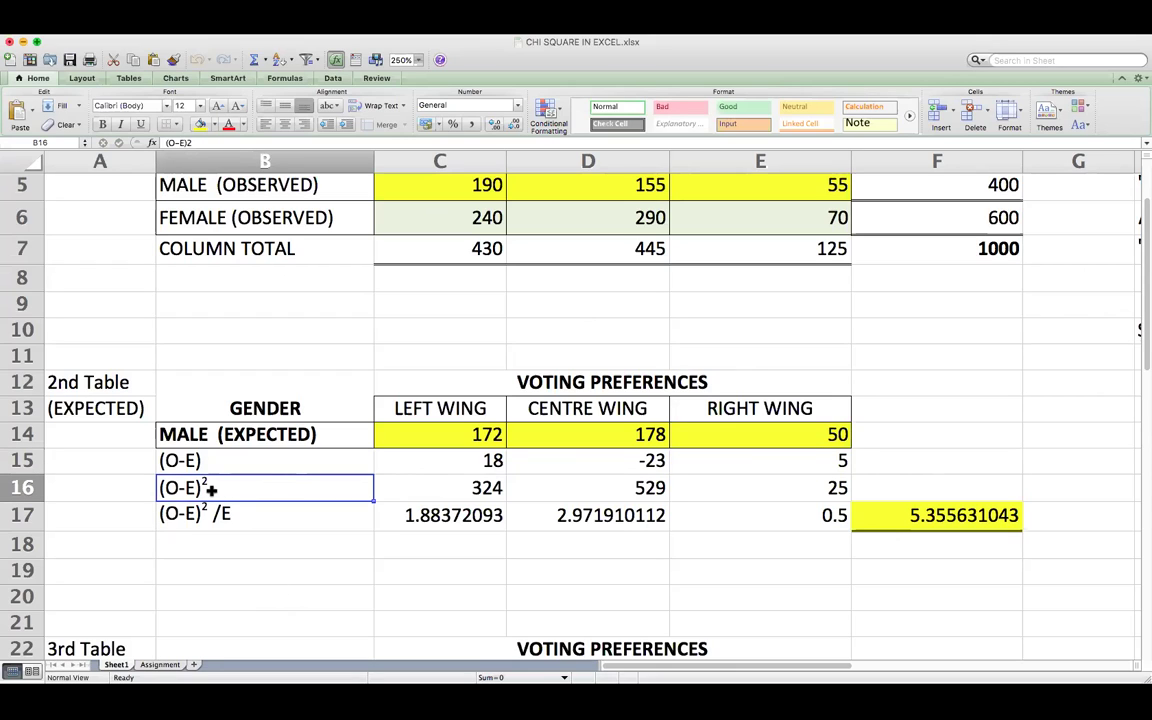
{"action": "double_click", "coordinate": [465, 490]}
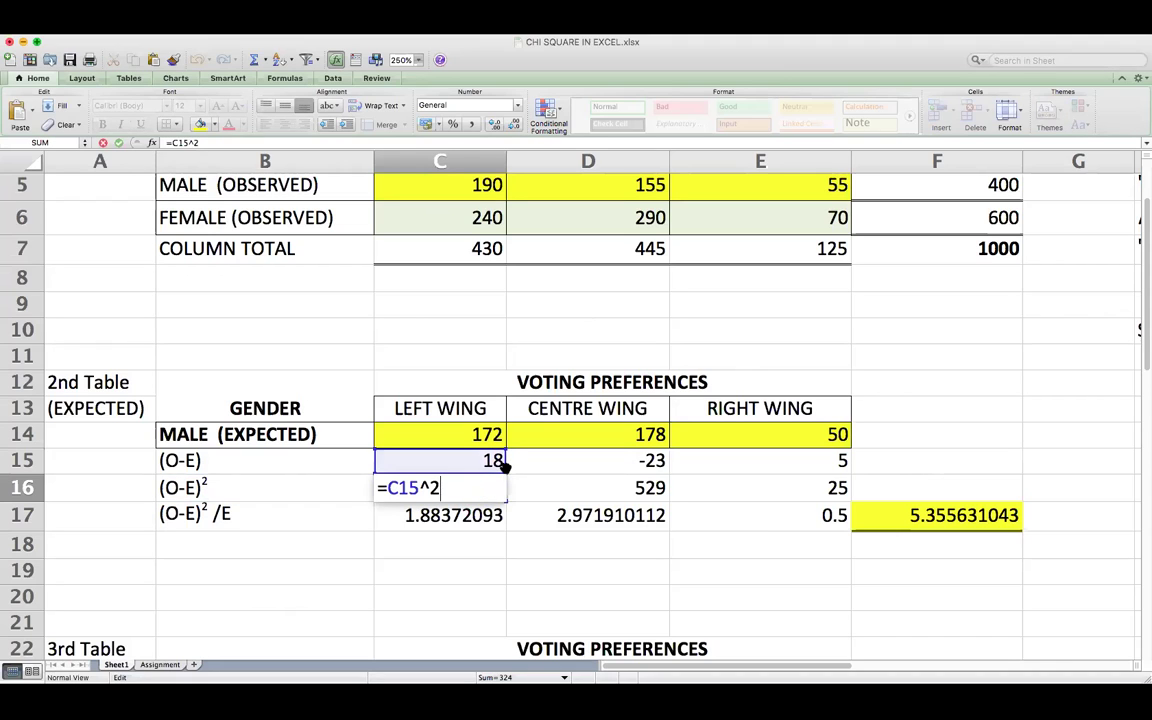
{"action": "key", "text": "Escape"}
{"action": "left_click", "coordinate": [603, 489]}
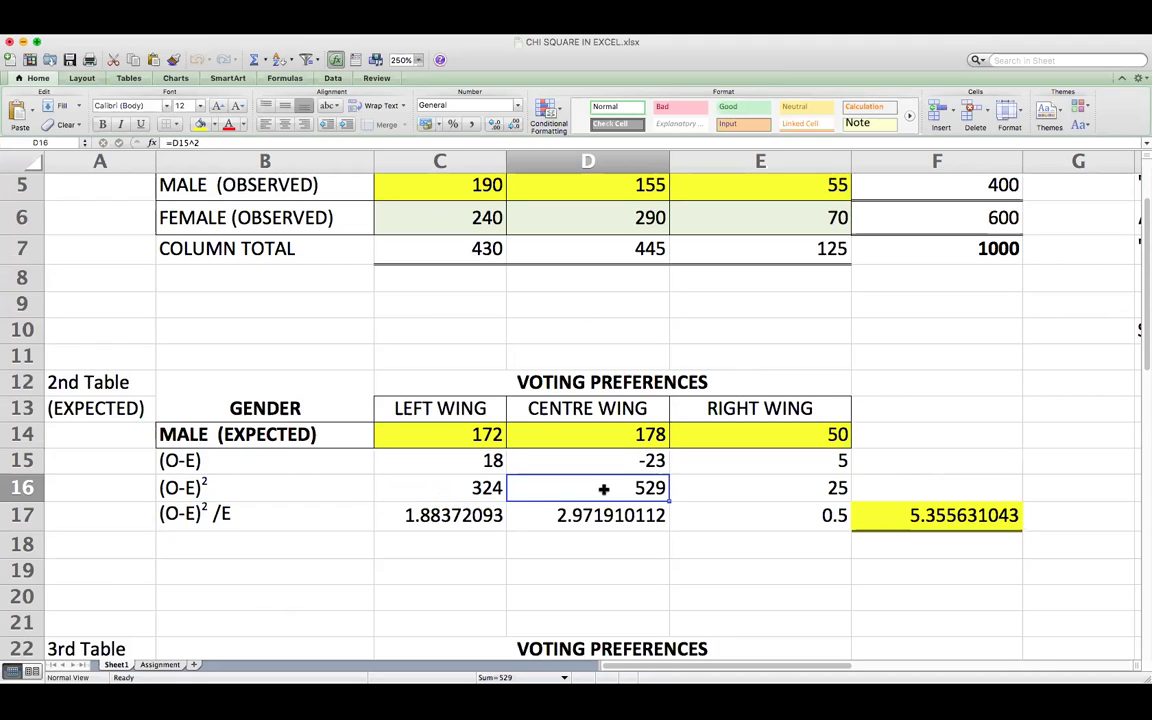
{"action": "double_click", "coordinate": [603, 489]}
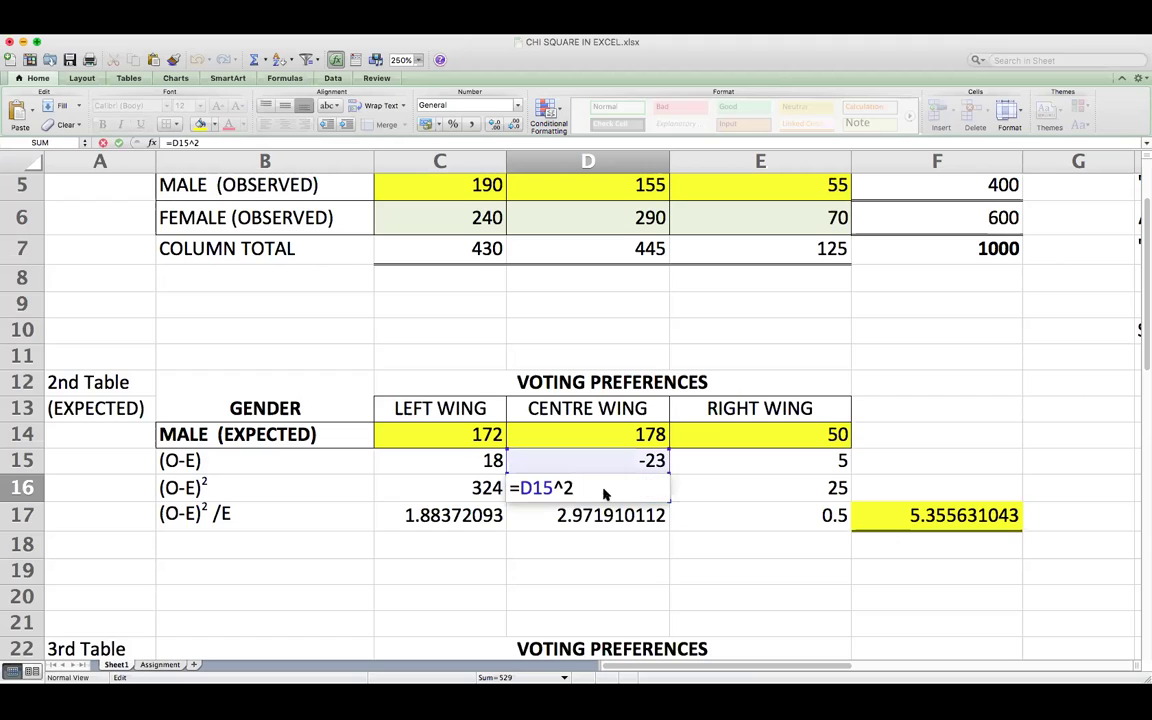
{"action": "key", "text": "Escape"}
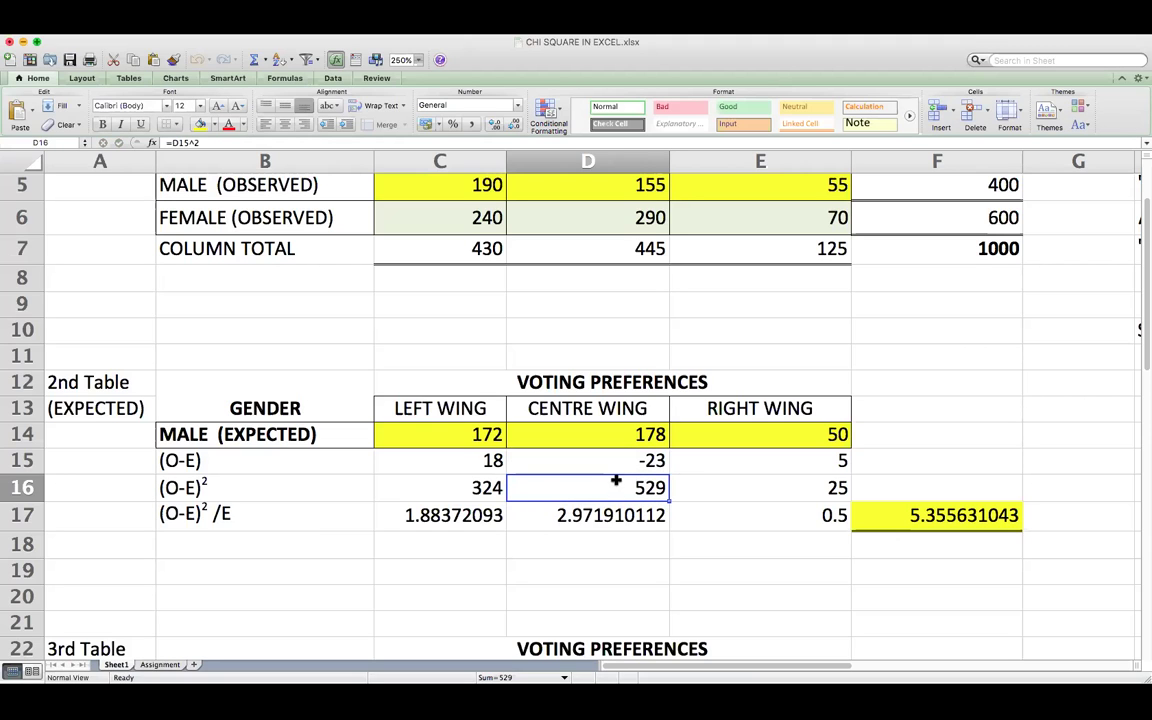
Compare the male differences in C15:E15 with their squares in C16:E16 for each voting preference
{"action": "left_click", "coordinate": [483, 460]}
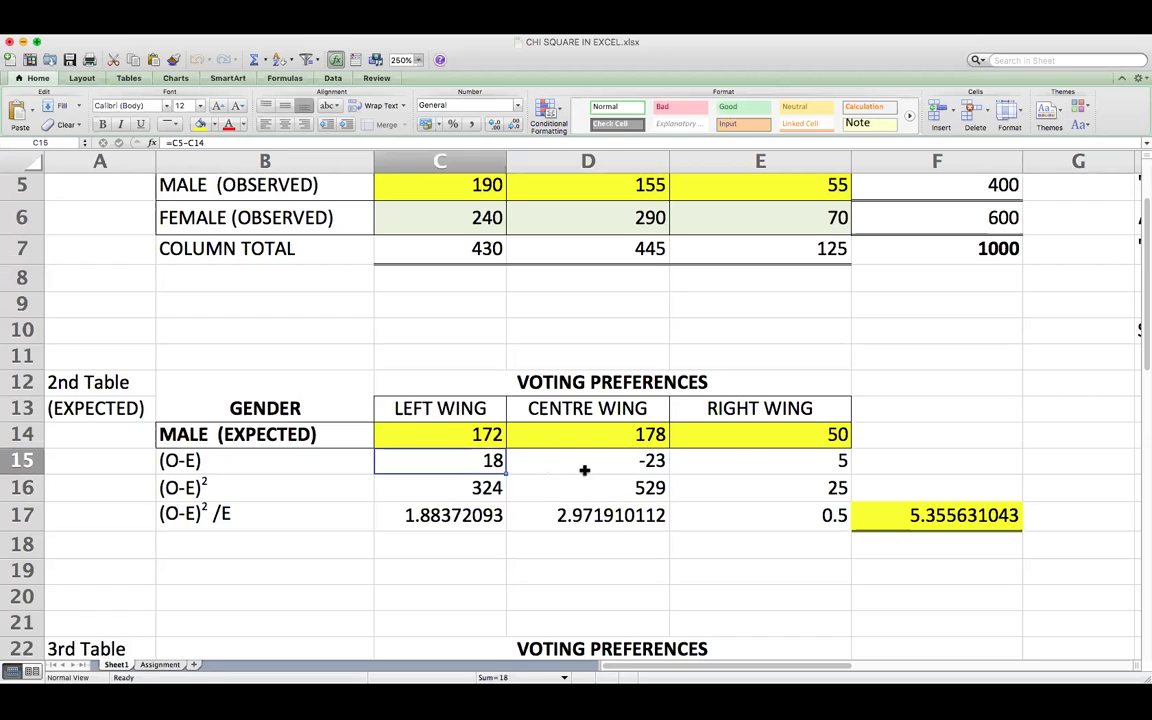
{"action": "left_click", "coordinate": [584, 470]}
{"action": "left_click", "coordinate": [751, 467]}
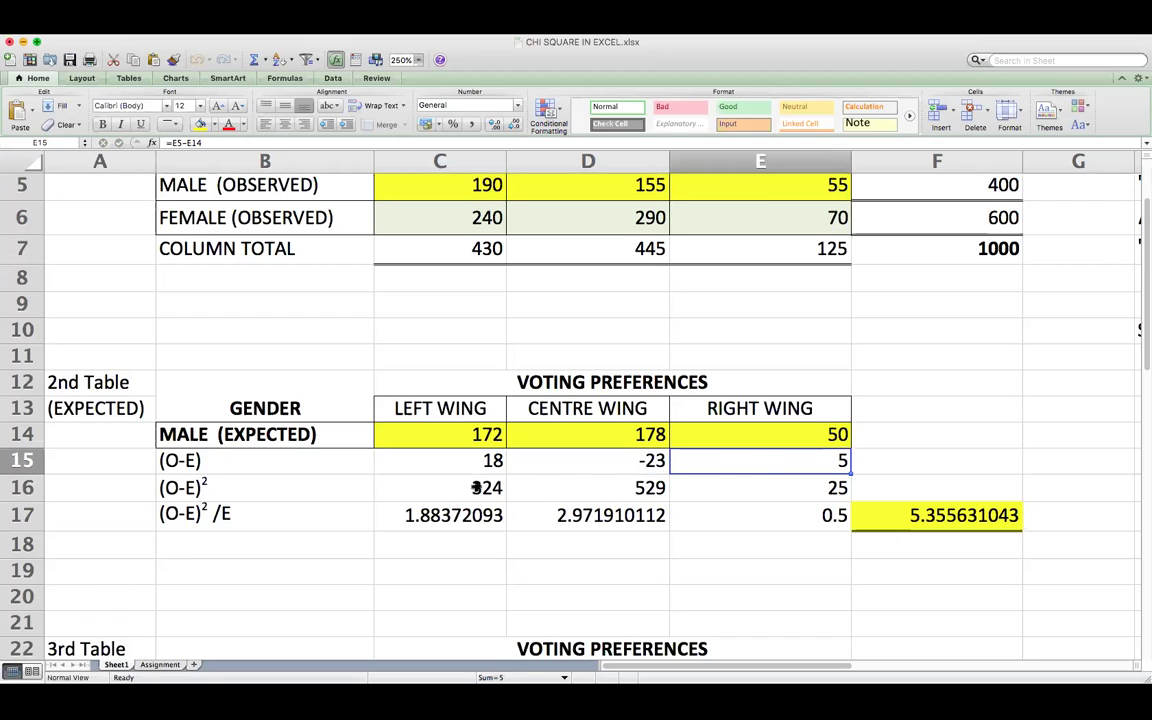
{"action": "left_click", "coordinate": [478, 487]}
{"action": "left_click", "coordinate": [600, 488]}
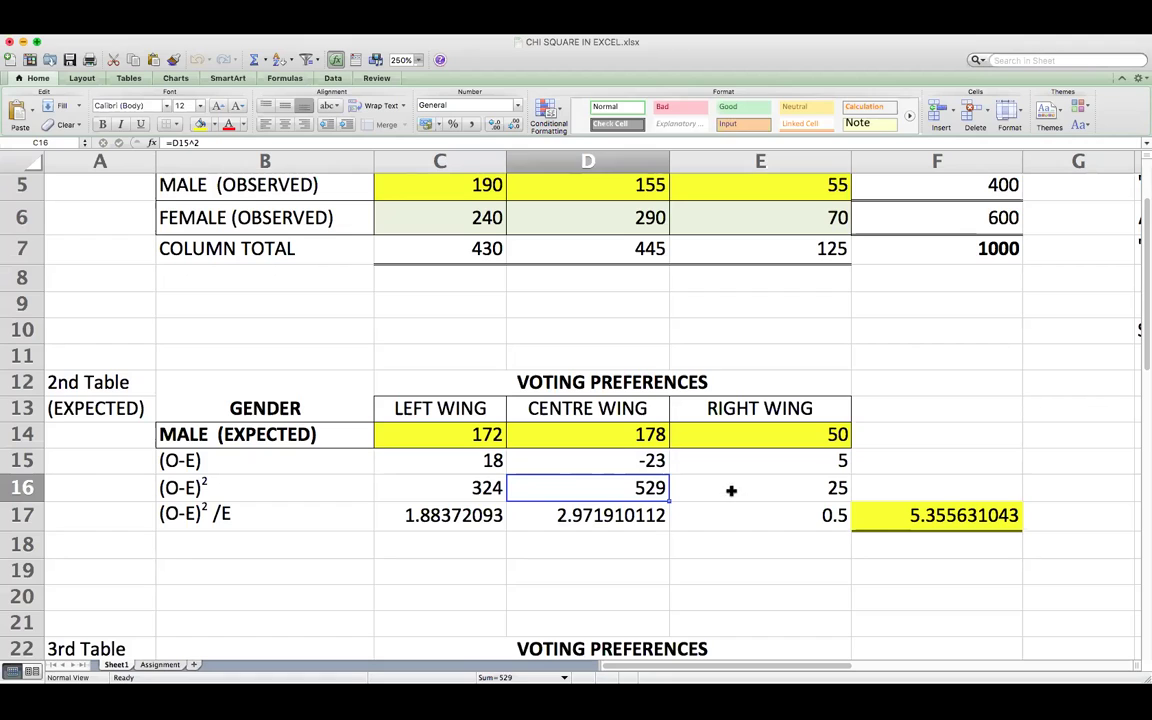
{"action": "left_click", "coordinate": [731, 490]}
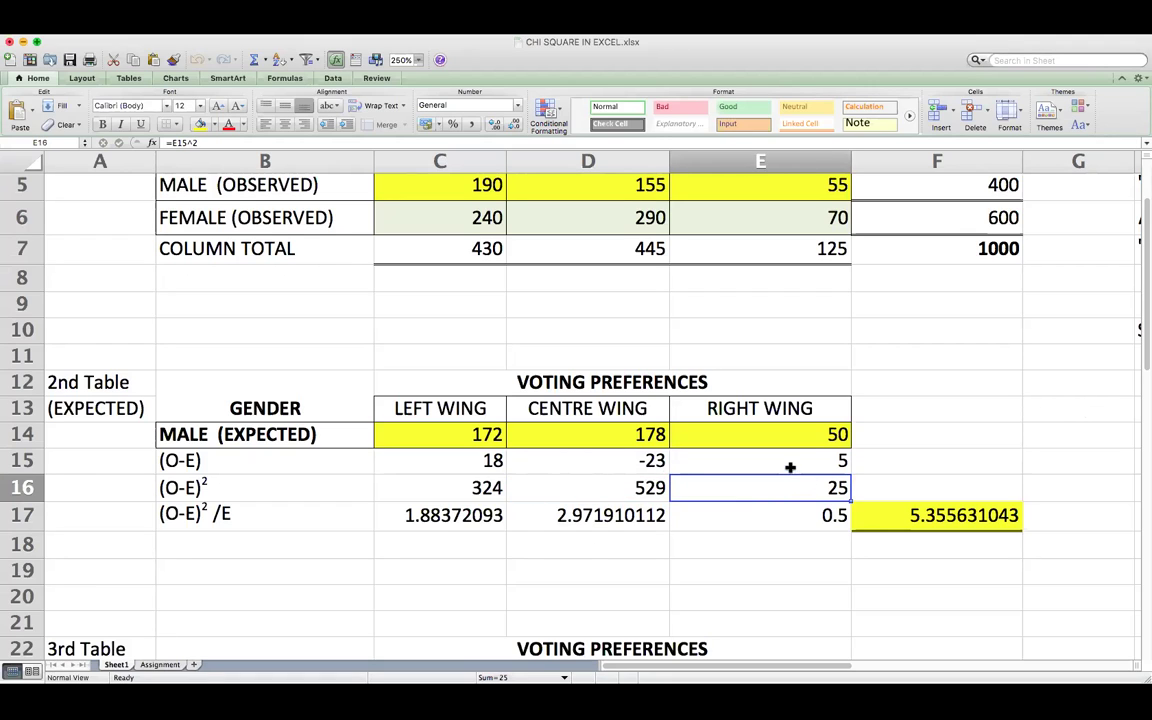
Inspect the male (O-E)²/E row, checking how C17, D17 and E17 divide the squared differences by the expected values
{"action": "left_click", "coordinate": [225, 512]}
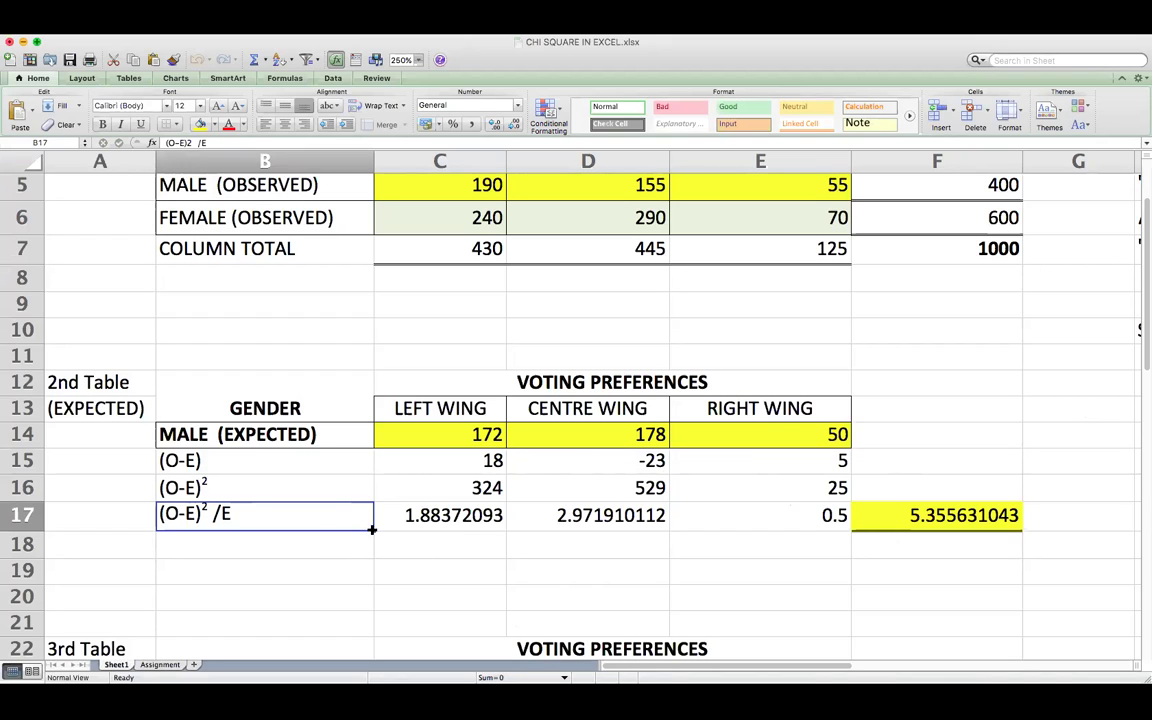
{"action": "left_click", "coordinate": [481, 515]}
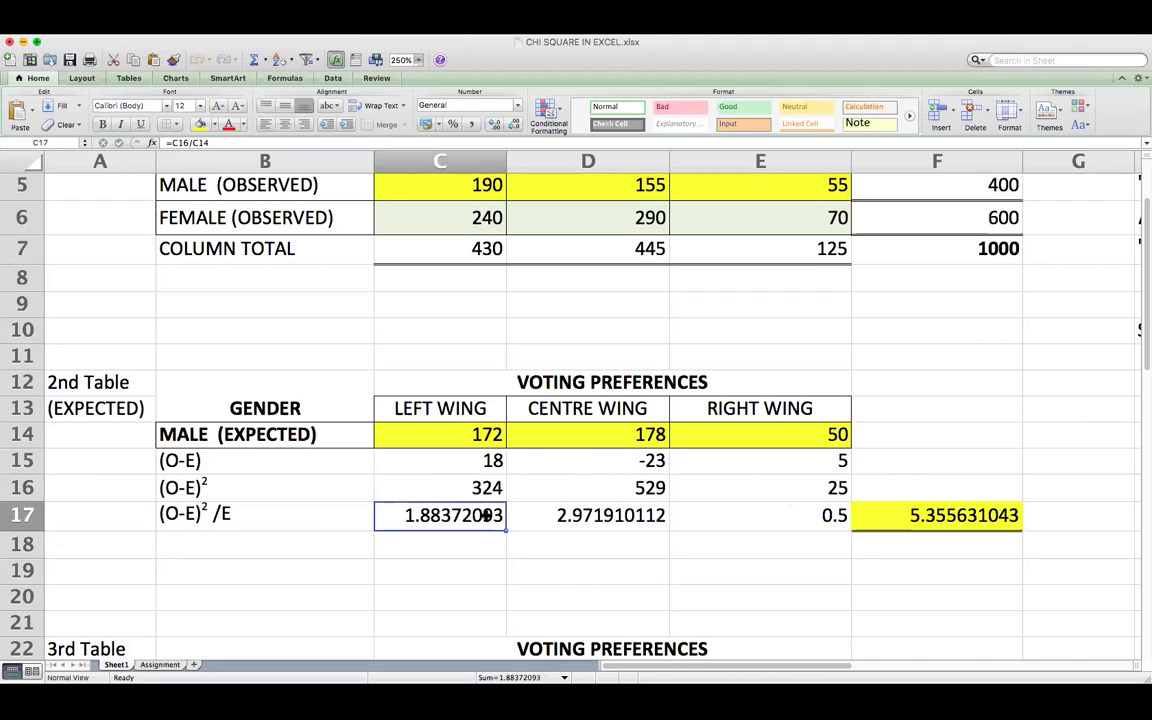
{"action": "type", "text": "=C16/C14"}
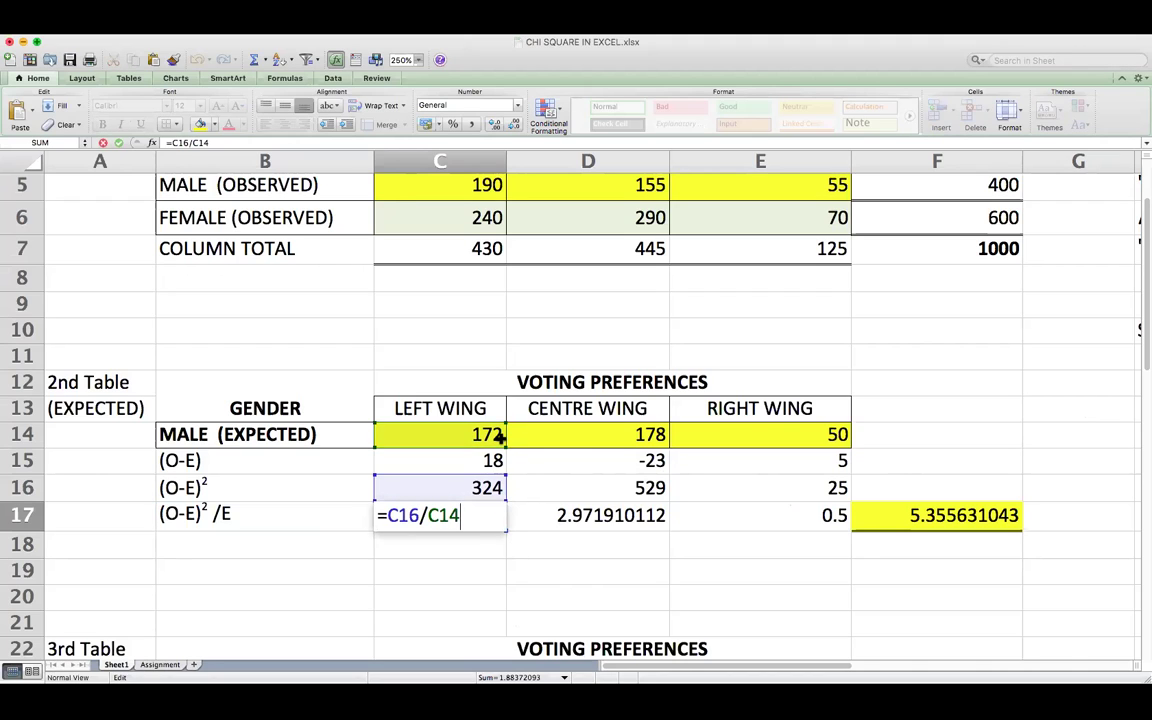
{"action": "key", "text": "Return"}
{"action": "left_click", "coordinate": [601, 510]}
{"action": "left_click", "coordinate": [694, 514]}
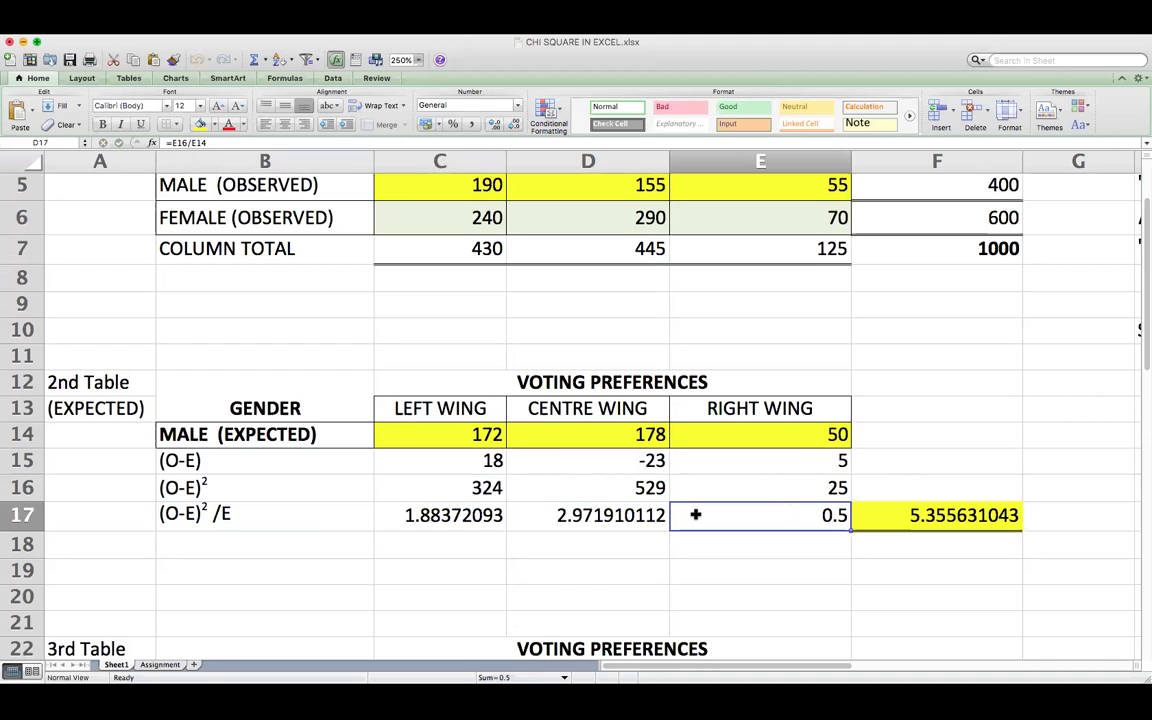
{"action": "key", "text": "Left"}
{"action": "left_click", "coordinate": [488, 516]}
{"action": "left_click", "coordinate": [600, 518]}
{"action": "left_click", "coordinate": [720, 518]}
{"action": "key", "text": "Return"}
Inspect the sum formula in F17 and the C17:E17 values it adds together for males
{"action": "left_click", "coordinate": [440, 516]}
{"action": "left_click", "coordinate": [600, 516]}
{"action": "left_click", "coordinate": [689, 519]}
{"action": "double_click", "coordinate": [908, 520]}
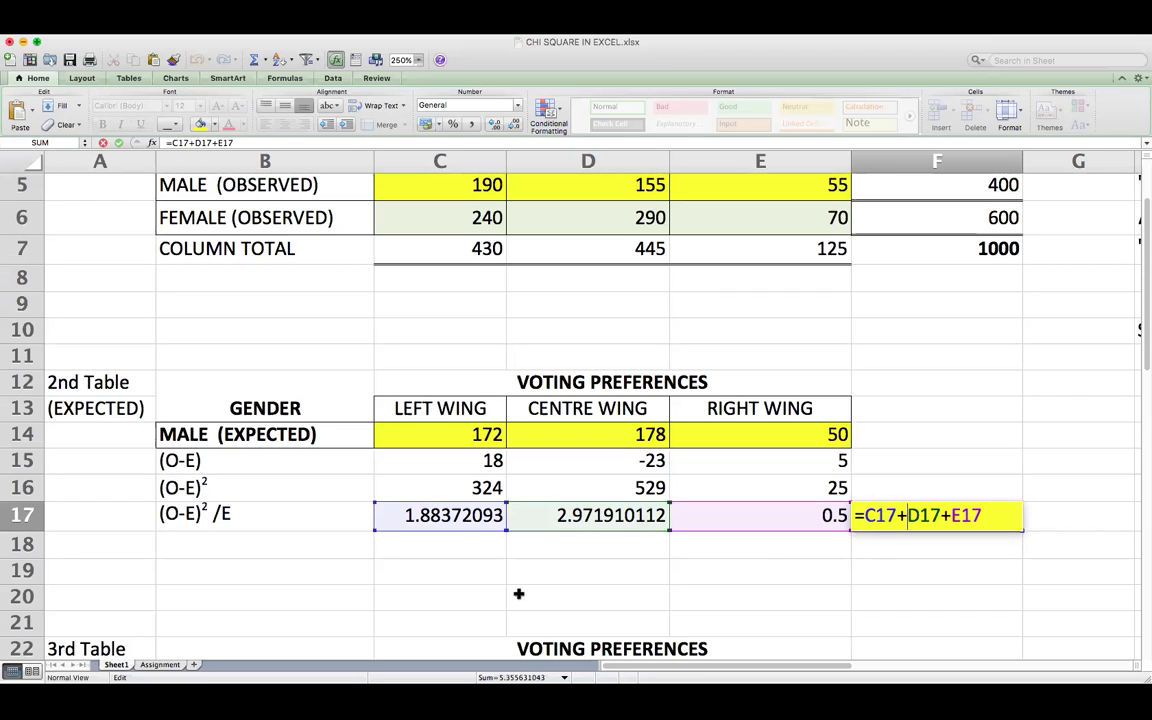
{"action": "key", "text": "Escape"}
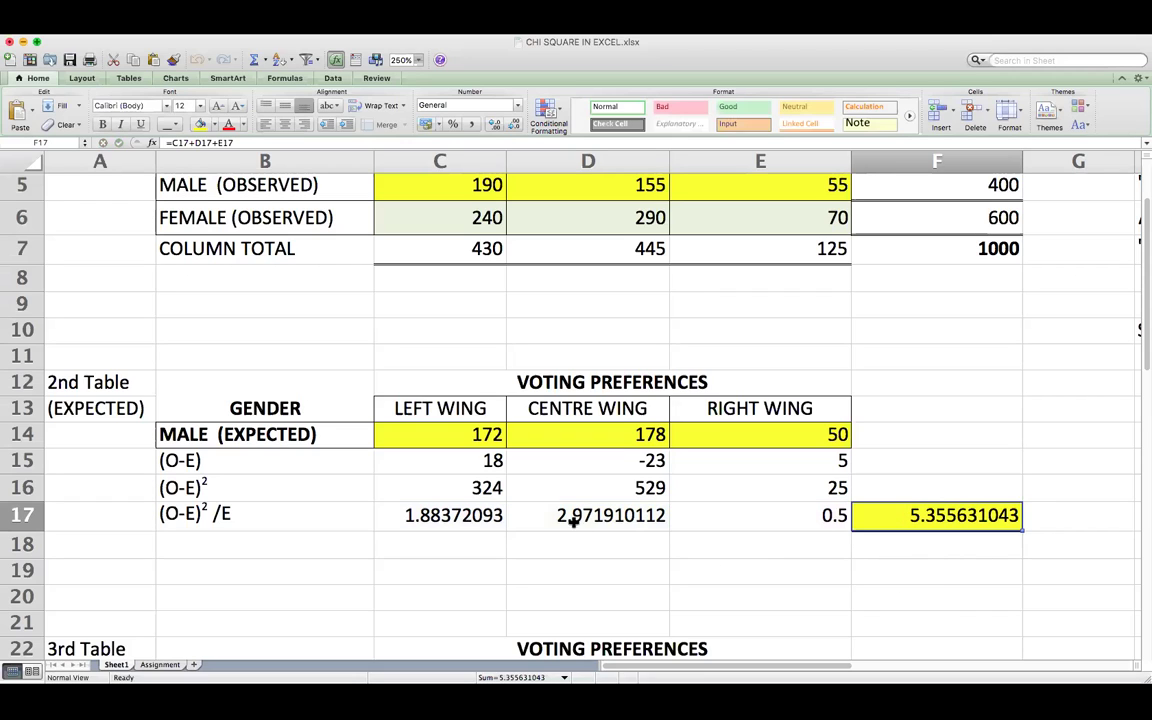
{"action": "left_click", "coordinate": [445, 515]}
{"action": "left_click", "coordinate": [820, 515]}
{"action": "left_click", "coordinate": [908, 518]}
Compare the male expected table with the female expected table in rows 22 to 27 and the chi-square results below
{"action": "scroll", "coordinate": [848, 571], "scroll_direction": "down", "scroll_amount": 4}
{"action": "scroll", "coordinate": [848, 573], "scroll_direction": "down", "scroll_amount": 3}
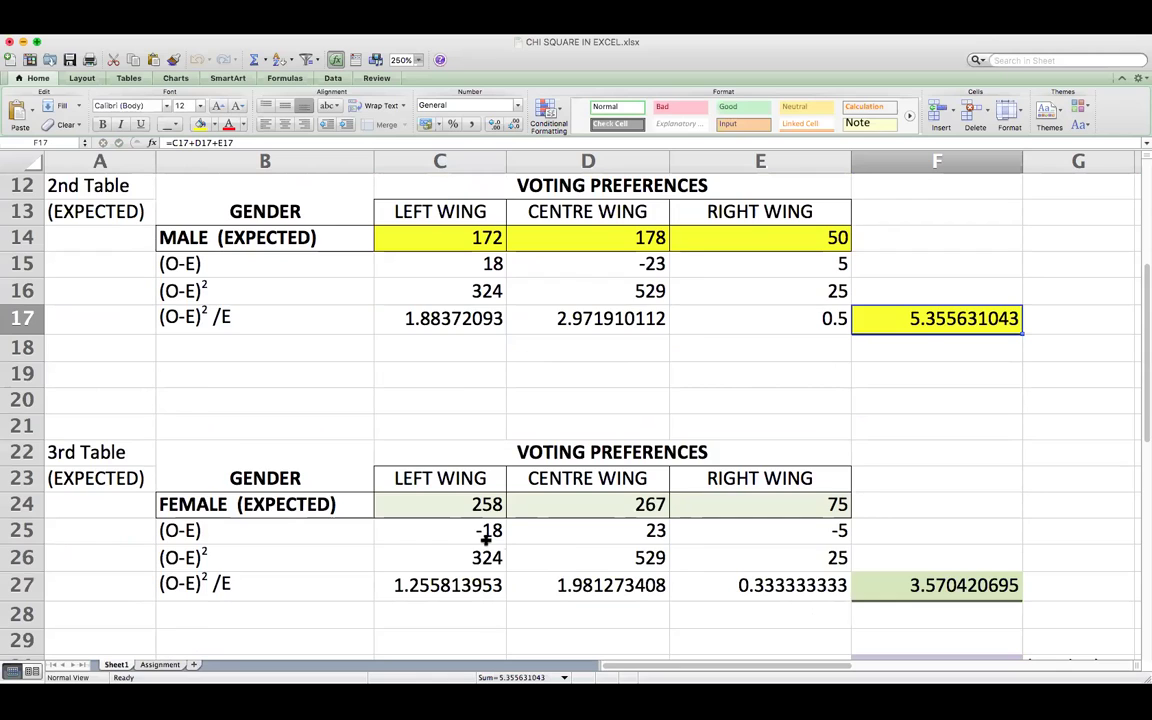
{"action": "scroll", "coordinate": [455, 527], "scroll_direction": "up", "scroll_amount": 4}
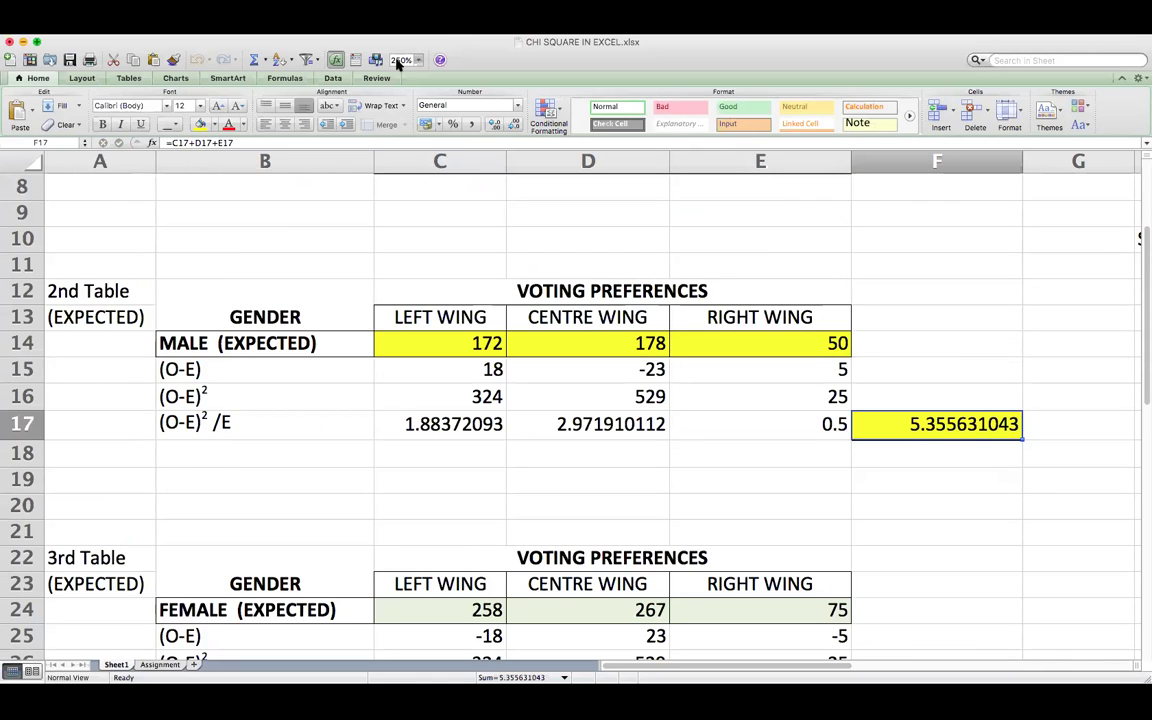
{"action": "left_click", "coordinate": [406, 188]}
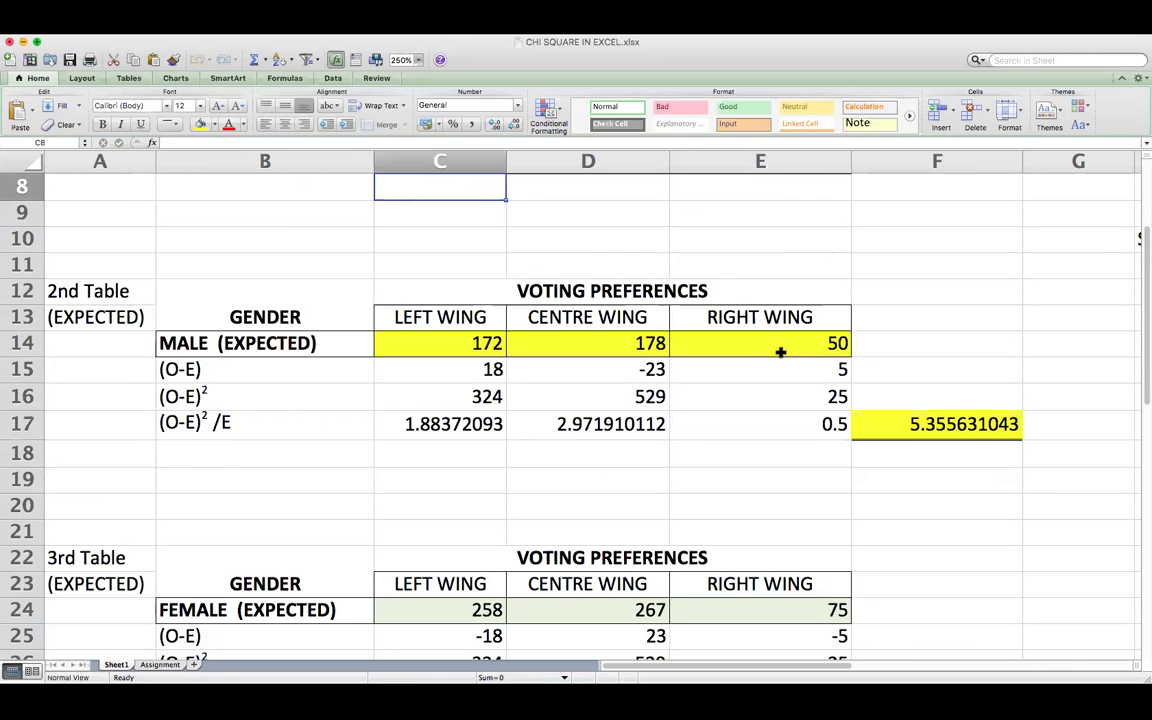
{"action": "scroll", "coordinate": [780, 352], "scroll_direction": "up", "scroll_amount": 3}
{"action": "scroll", "coordinate": [1036, 342], "scroll_direction": "down", "scroll_amount": 15}
{"action": "scroll", "coordinate": [1011, 455], "scroll_direction": "up", "scroll_amount": 6}
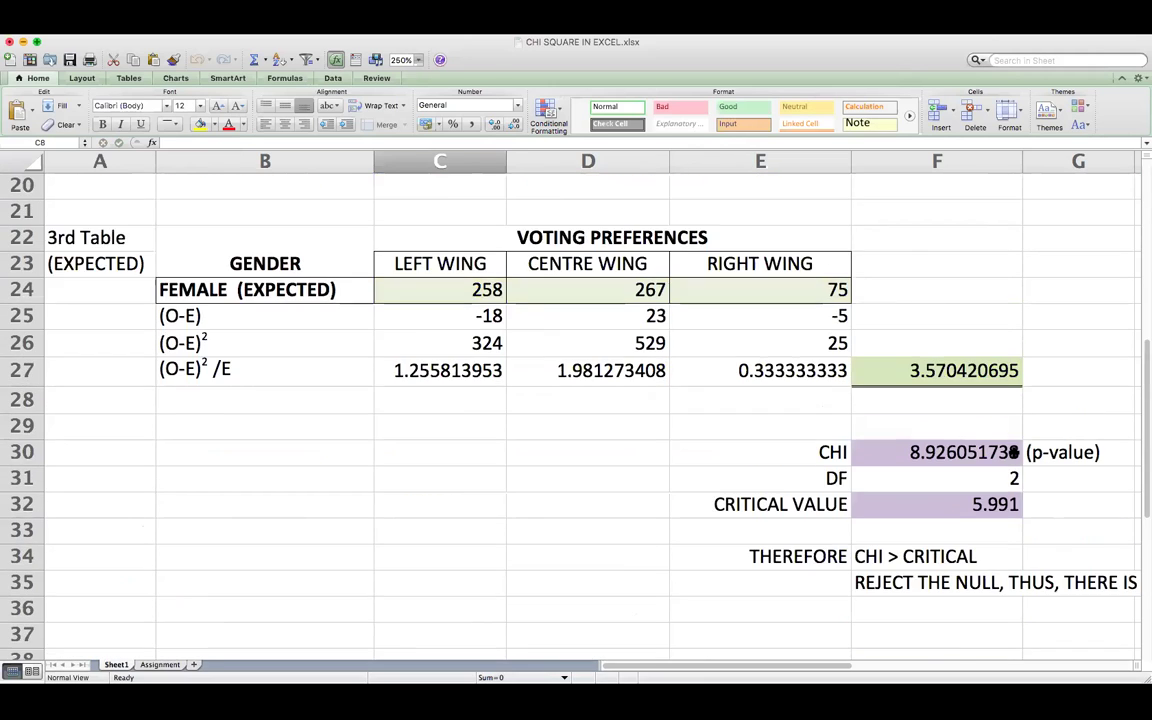
{"action": "scroll", "coordinate": [410, 420], "scroll_direction": "up", "scroll_amount": 2}
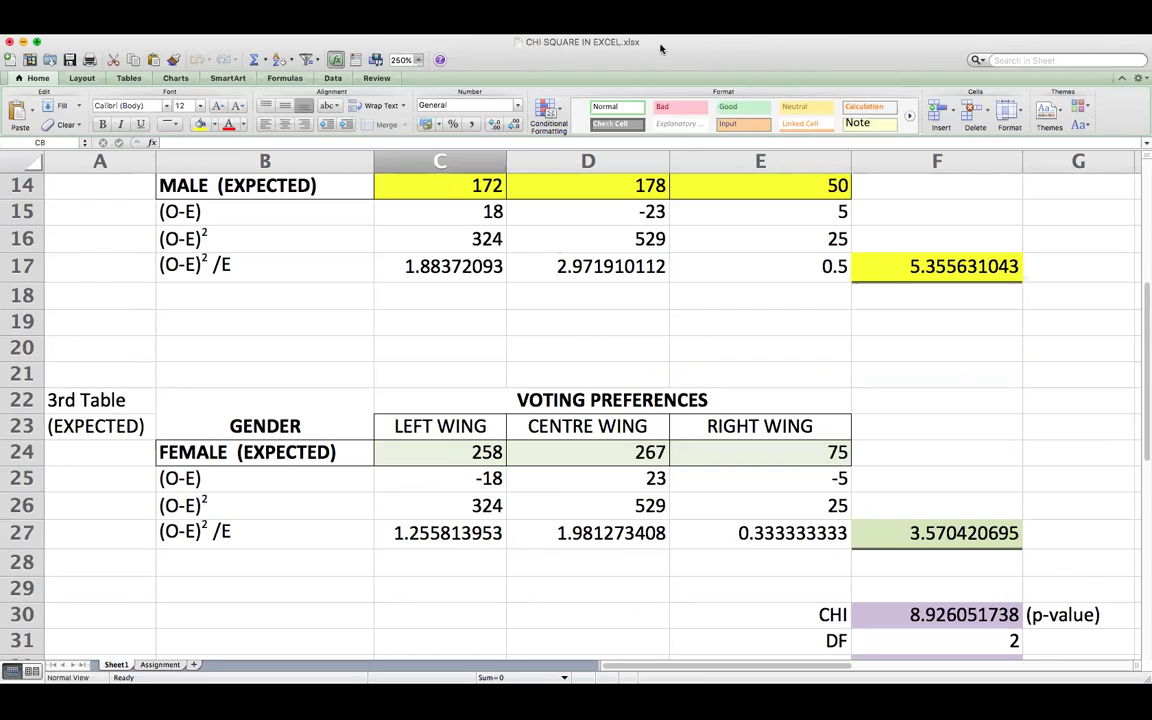
Inspect the female left-wing expected-value formula in C24, tracing its references to the column total, female row total and grand total
{"action": "scroll", "coordinate": [481, 410], "scroll_direction": "up", "scroll_amount": 4}
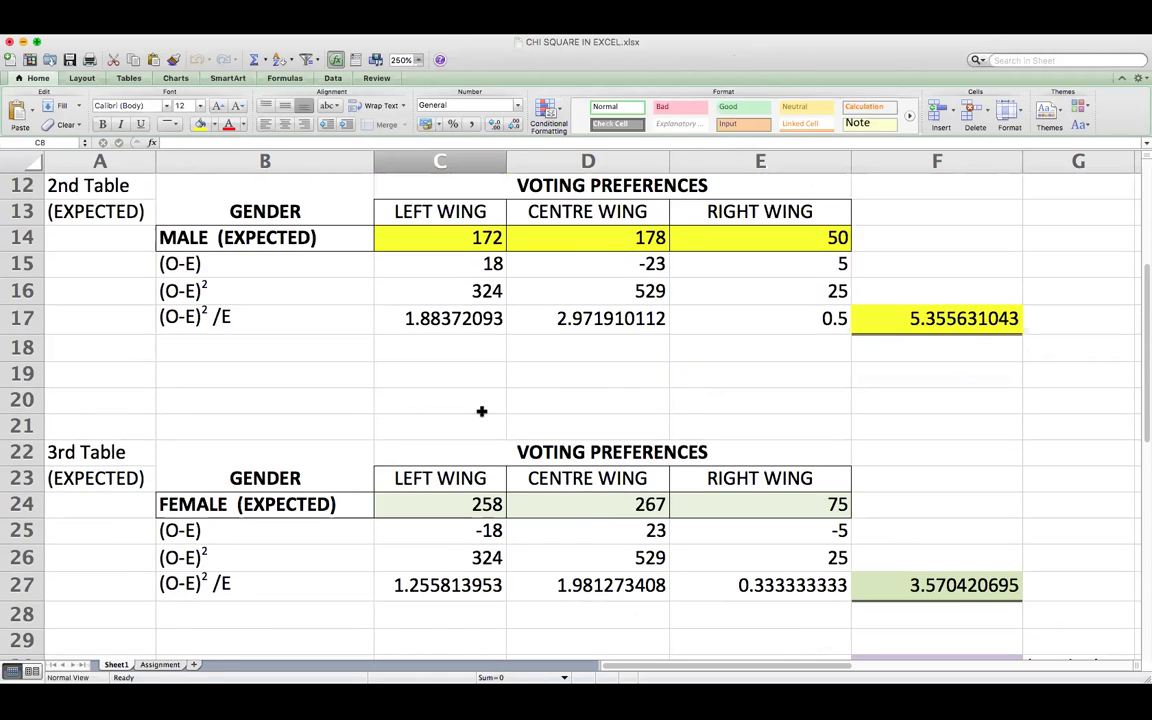
{"action": "scroll", "coordinate": [481, 410], "scroll_direction": "up", "scroll_amount": 1}
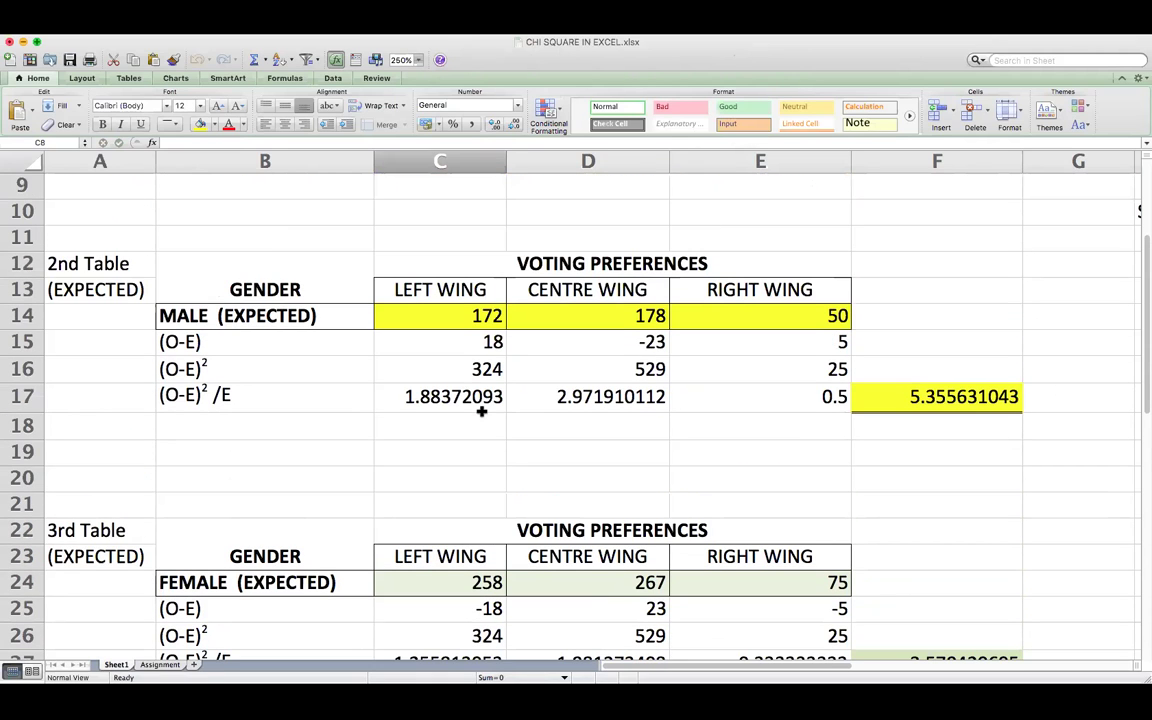
{"action": "double_click", "coordinate": [436, 587]}
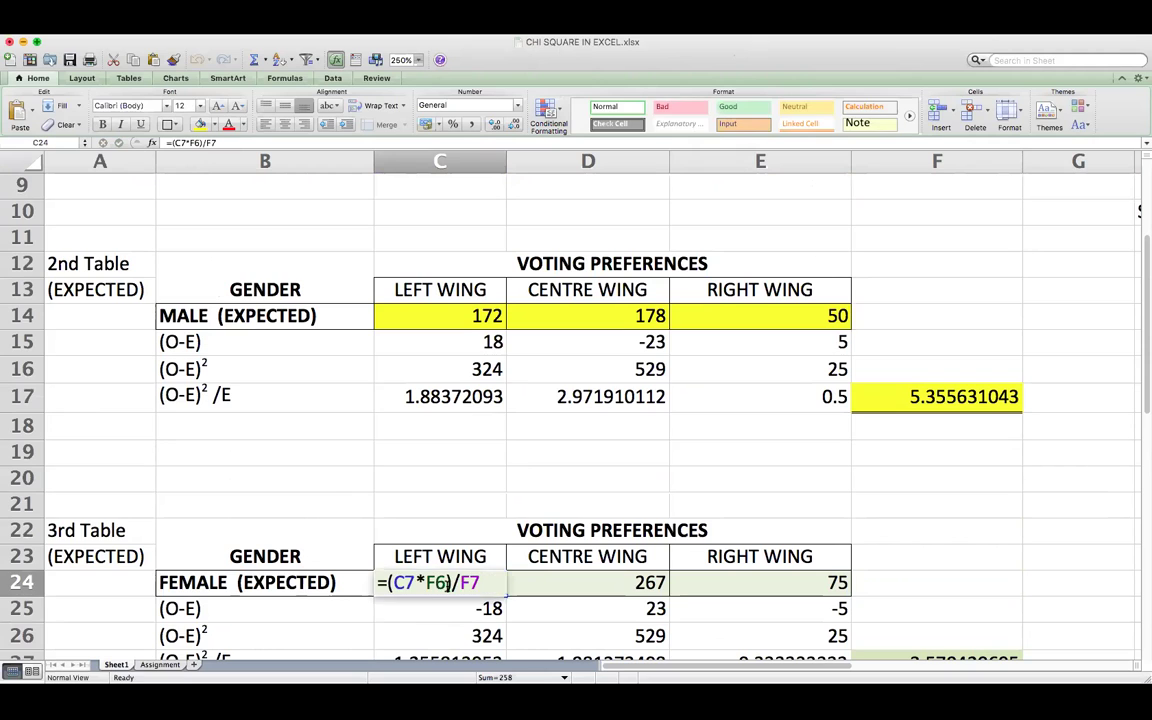
{"action": "scroll", "coordinate": [540, 570], "scroll_direction": "up", "scroll_amount": 3}
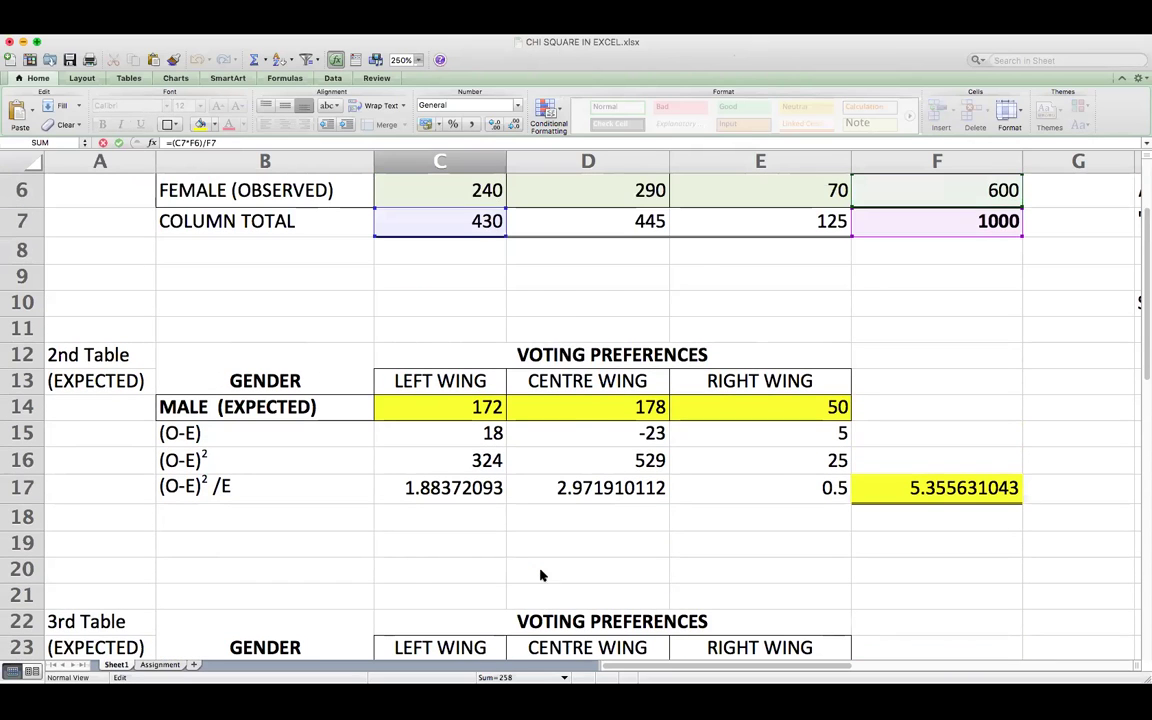
{"action": "scroll", "coordinate": [540, 575], "scroll_direction": "down", "scroll_amount": 6}
{"action": "scroll", "coordinate": [491, 545], "scroll_direction": "up", "scroll_amount": 5}
{"action": "scroll", "coordinate": [495, 563], "scroll_direction": "up", "scroll_amount": 1}
{"action": "scroll", "coordinate": [495, 563], "scroll_direction": "down", "scroll_amount": 1}
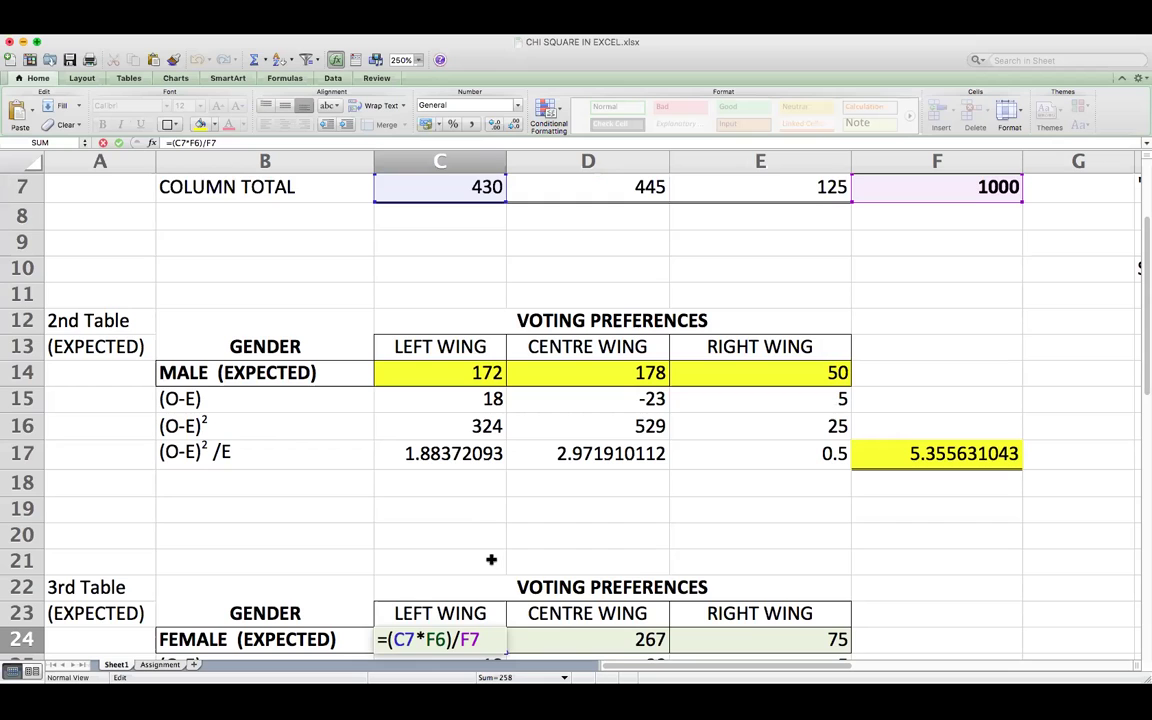
{"action": "scroll", "coordinate": [491, 559], "scroll_direction": "up", "scroll_amount": 2}
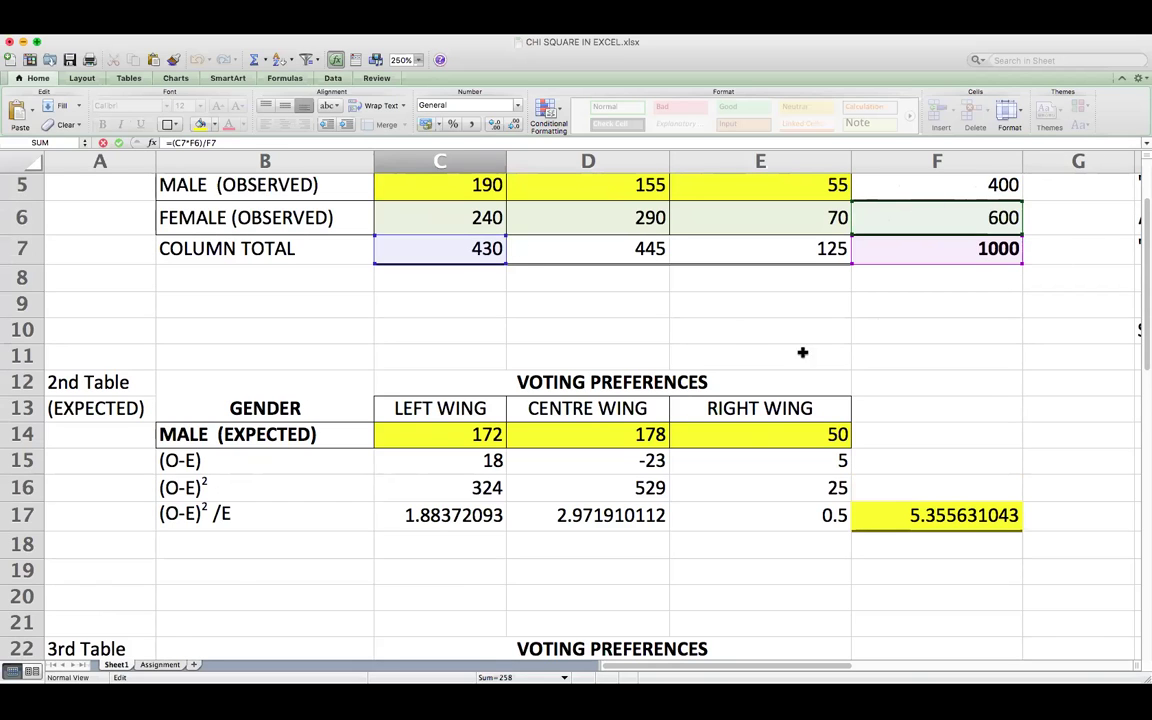
{"action": "scroll", "coordinate": [635, 449], "scroll_direction": "down", "scroll_amount": 3}
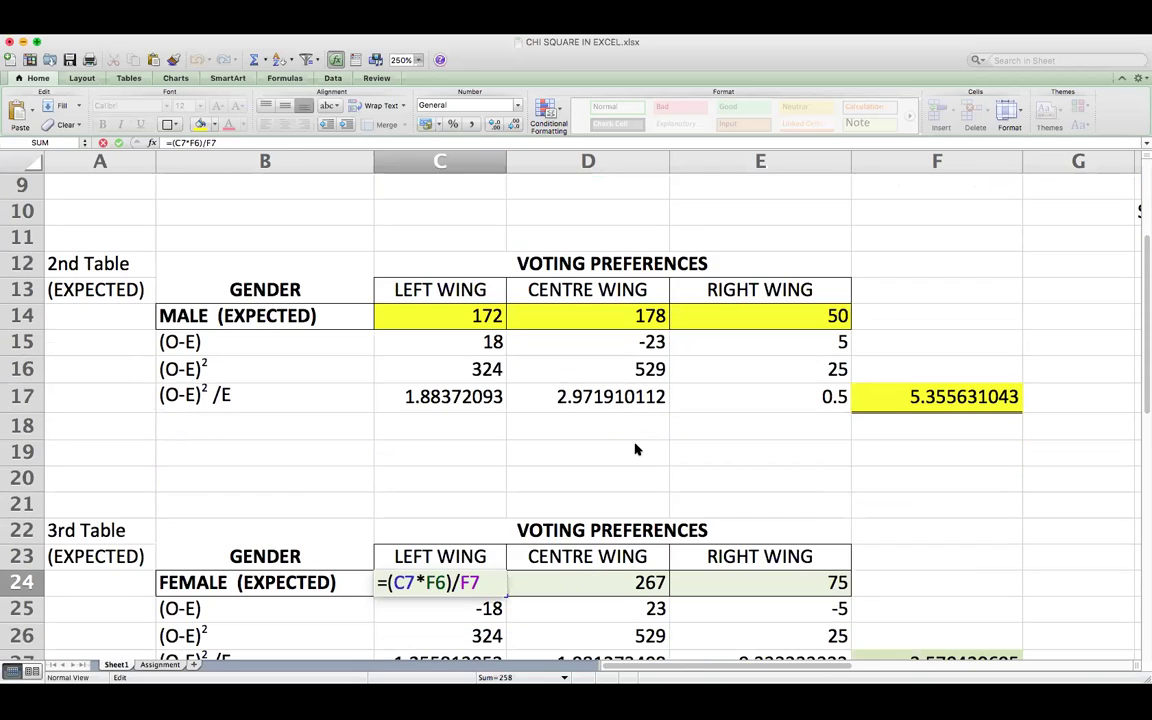
Inspect the female expected-value formulas for centre wing in D24 and right wing in E24
{"action": "left_click", "coordinate": [586, 582]}
{"action": "double_click", "coordinate": [586, 582]}
{"action": "scroll", "coordinate": [797, 480], "scroll_direction": "up", "scroll_amount": 2}
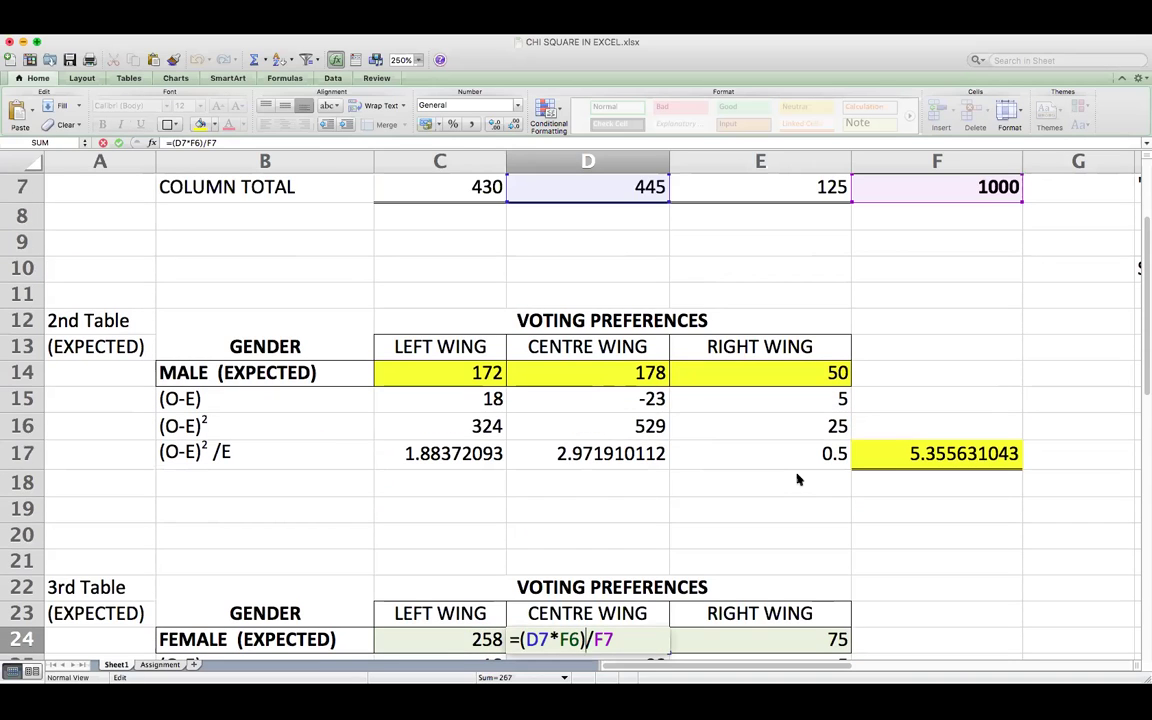
{"action": "scroll", "coordinate": [797, 480], "scroll_direction": "up", "scroll_amount": 2}
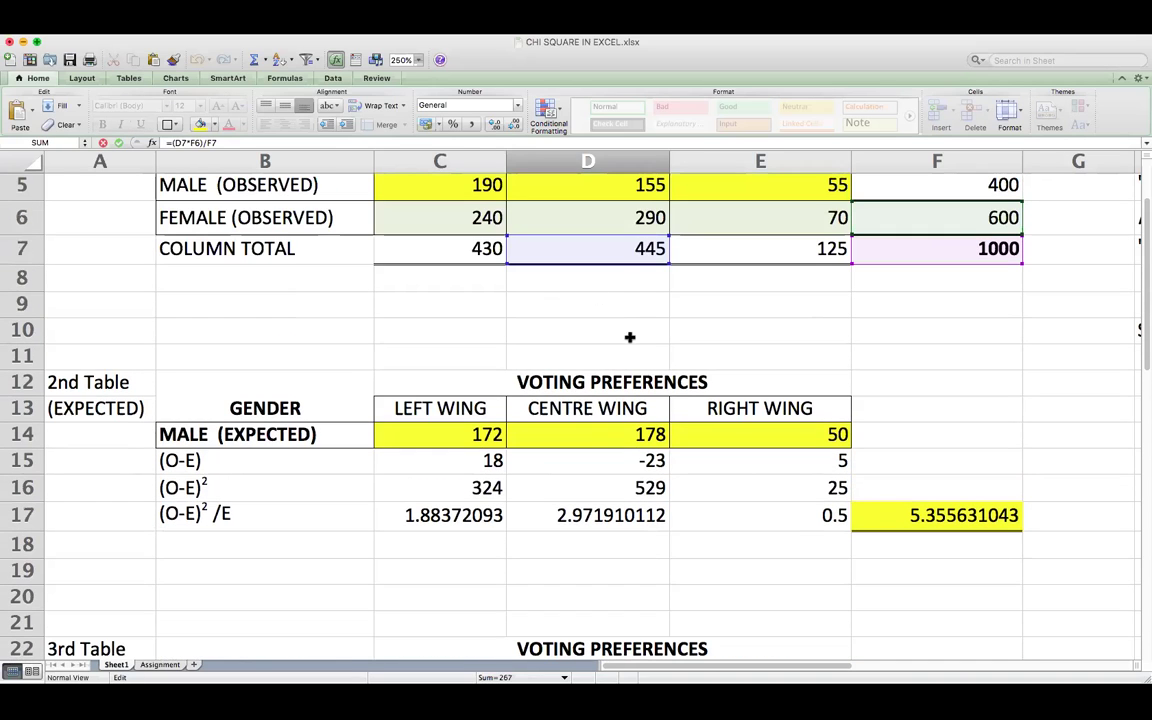
{"action": "scroll", "coordinate": [670, 450], "scroll_direction": "down", "scroll_amount": 3}
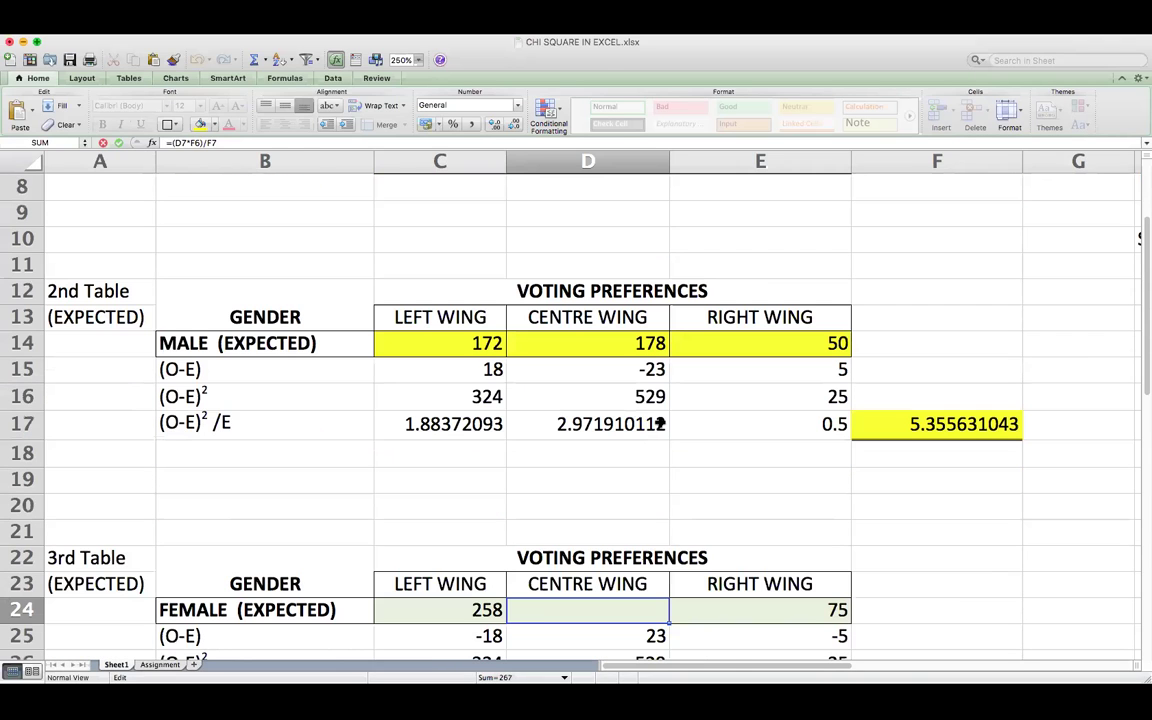
{"action": "key", "text": "Return"}
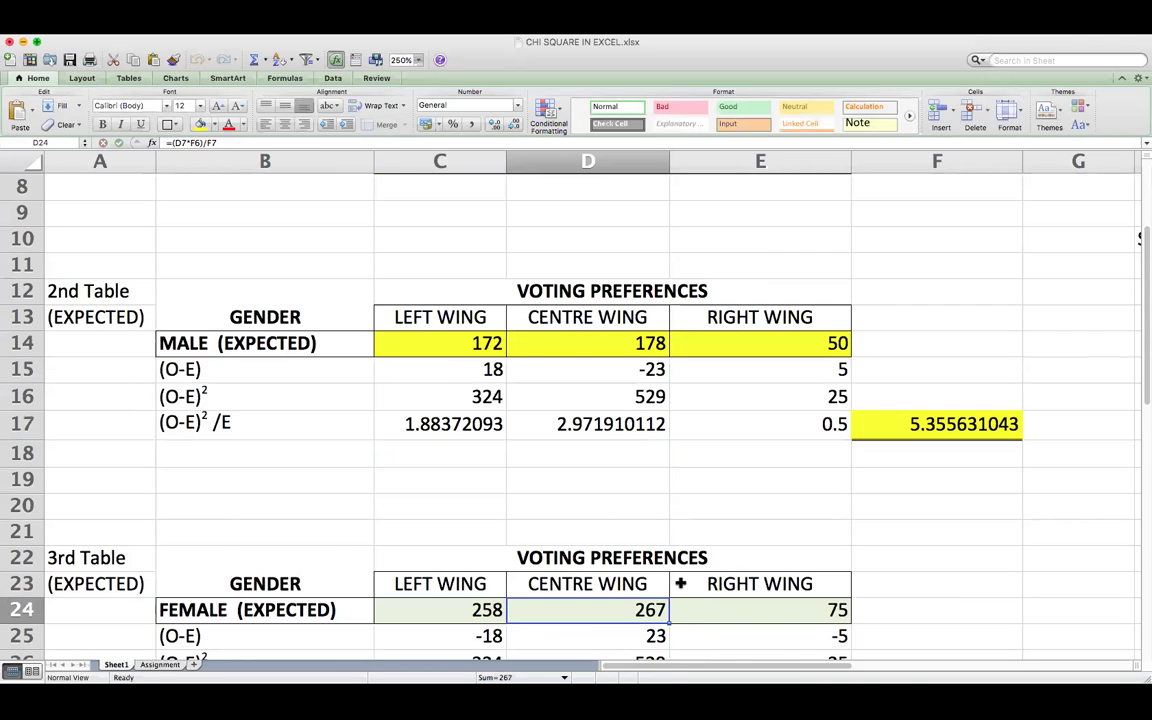
{"action": "scroll", "coordinate": [600, 630], "scroll_direction": "down", "scroll_amount": 2}
{"action": "left_click", "coordinate": [807, 557]}
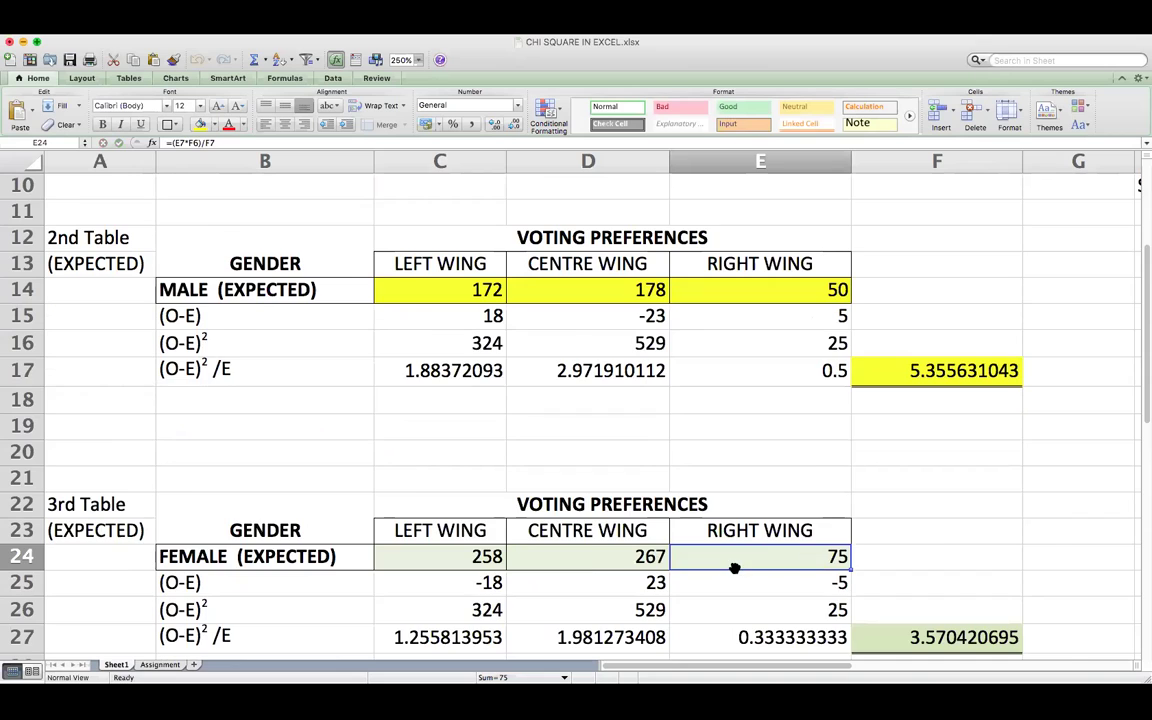
Check the female left-wing difference in C25 and the squared-difference formulas in C26, D26 and E26
{"action": "scroll", "coordinate": [735, 500], "scroll_direction": "down", "scroll_amount": 2}
{"action": "left_click", "coordinate": [465, 533]}
{"action": "left_click", "coordinate": [475, 557]}
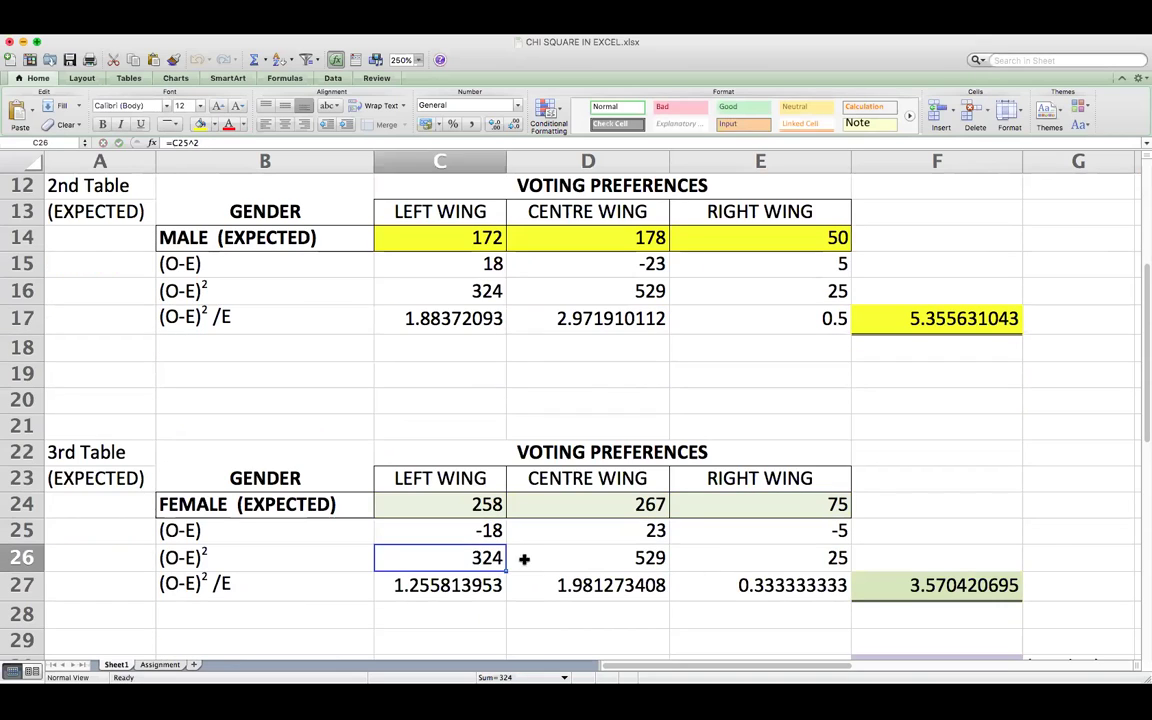
{"action": "left_click", "coordinate": [600, 556]}
{"action": "left_click", "coordinate": [718, 556]}
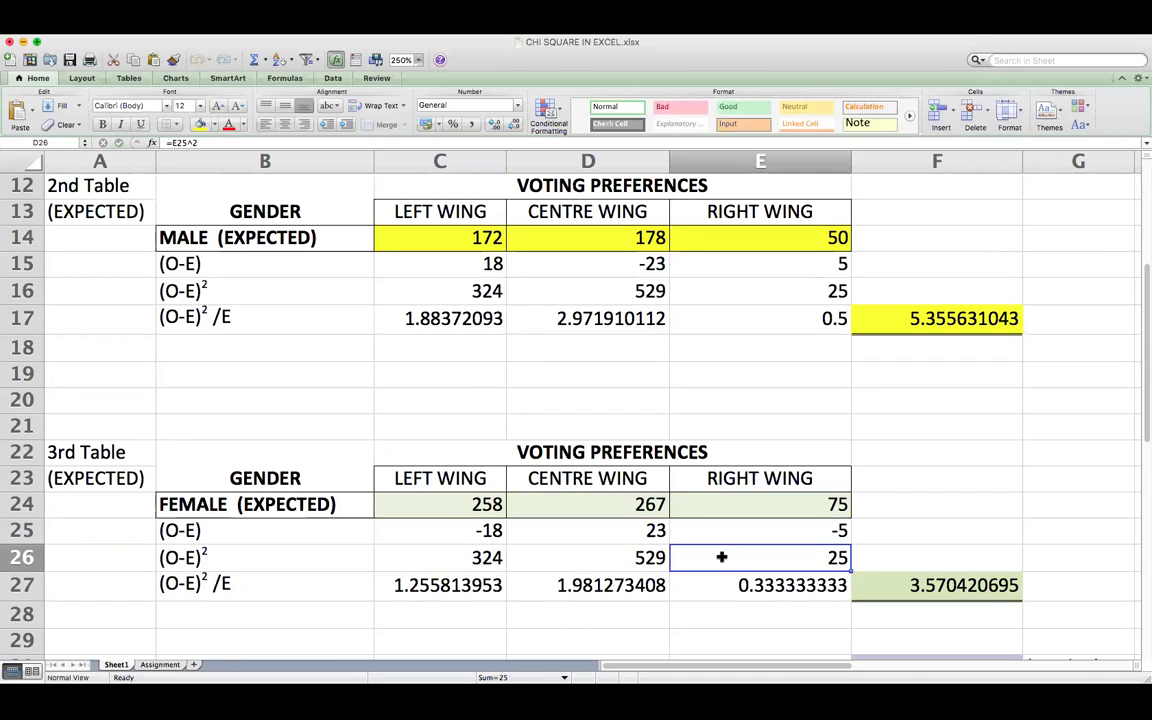
Check the female (O-E)²/E formulas in C27:E27 and the sum formula in F27
{"action": "left_click", "coordinate": [450, 588]}
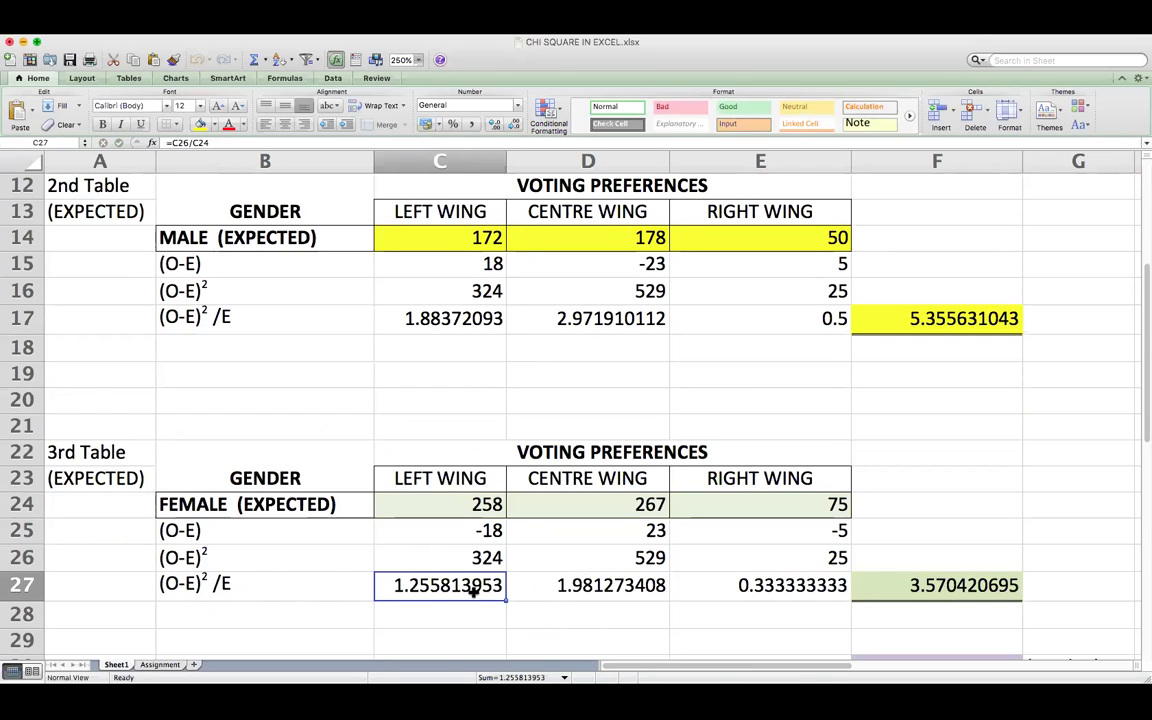
{"action": "left_click", "coordinate": [520, 589]}
{"action": "left_click", "coordinate": [707, 589]}
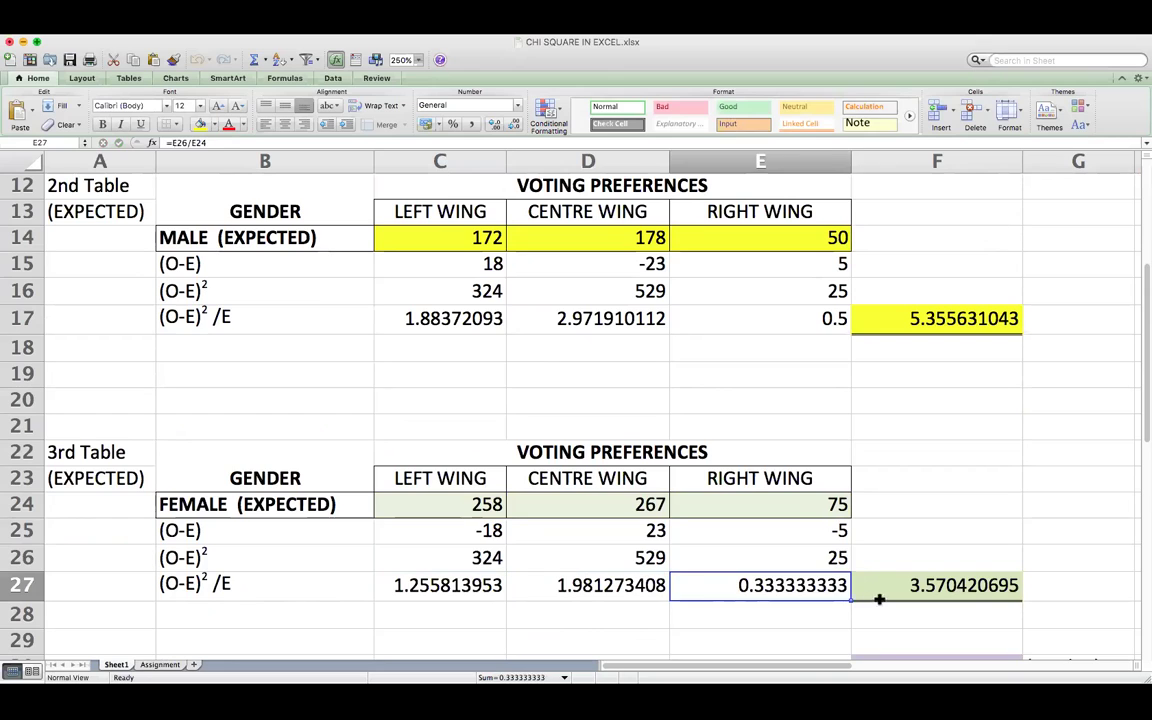
{"action": "left_click", "coordinate": [879, 596]}
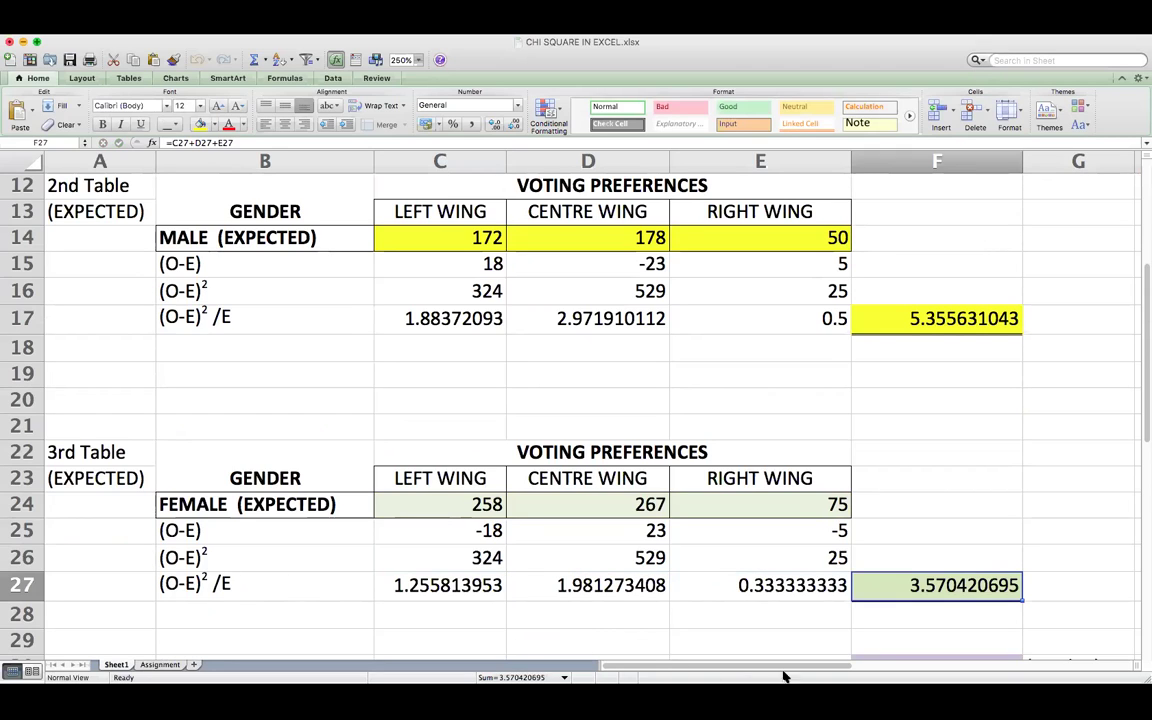
Compare the male (O-E)²/E total in F17 with the female total in F27
{"action": "left_click_drag", "start_coordinate": [823, 663], "coordinate": [850, 665]}
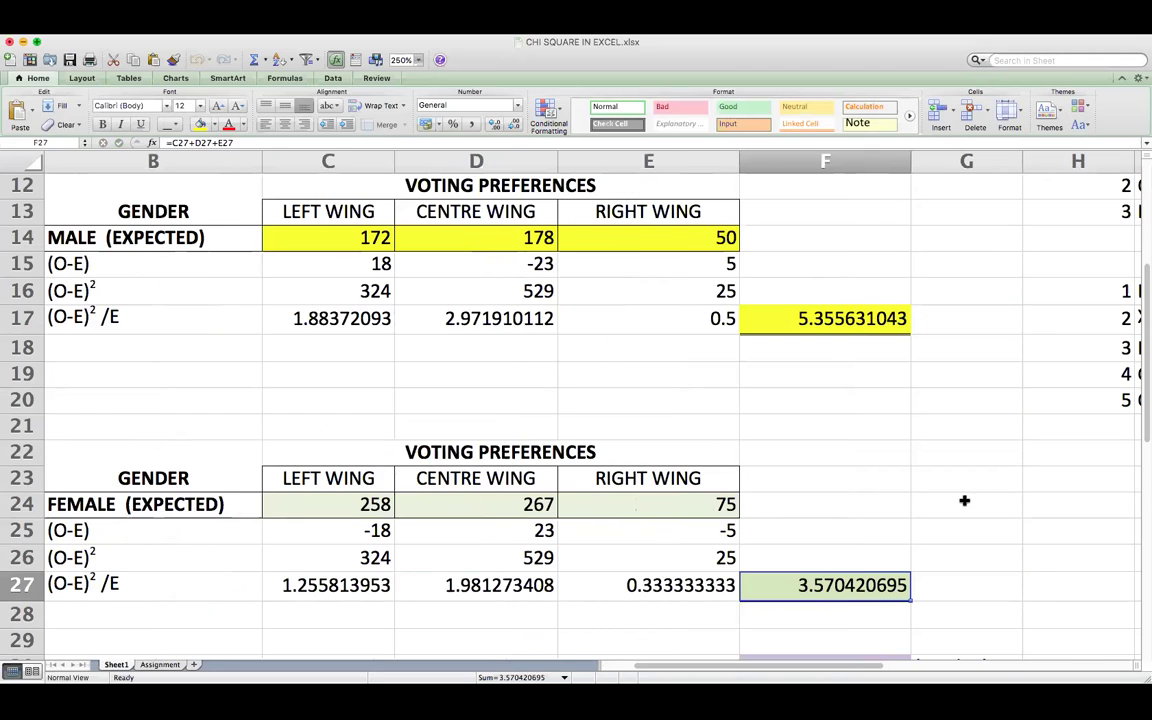
{"action": "left_click", "coordinate": [806, 321]}
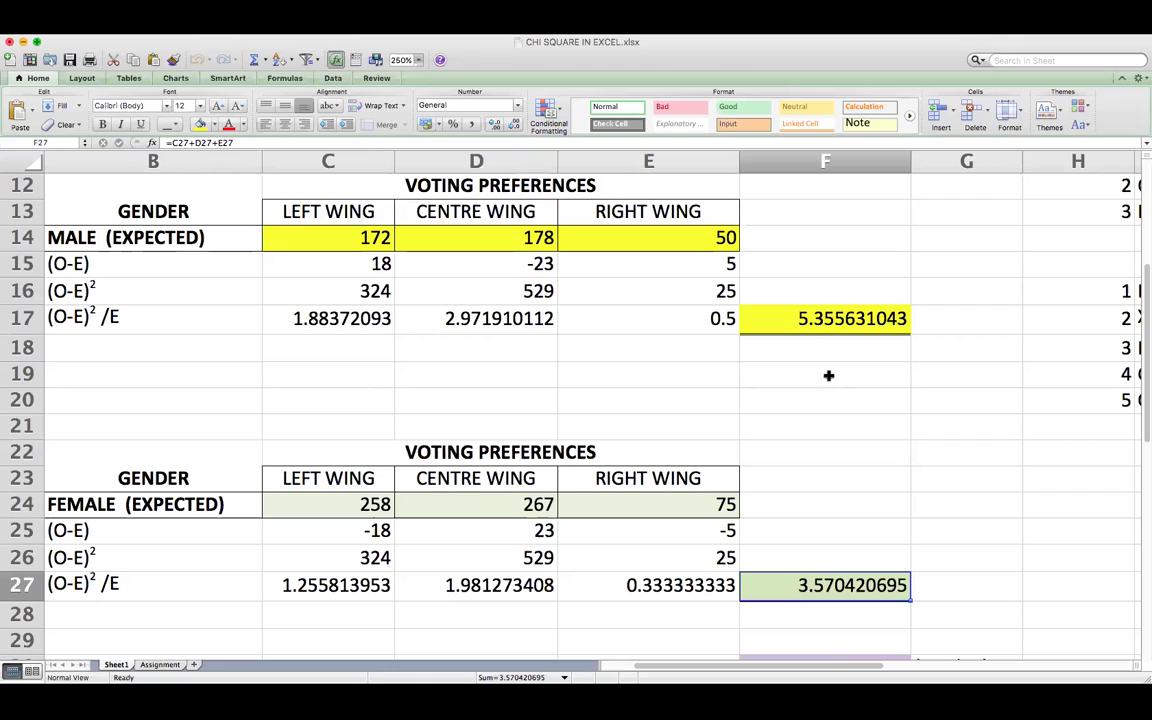
{"action": "left_click", "coordinate": [817, 583]}
{"action": "left_click", "coordinate": [805, 324]}
{"action": "left_click", "coordinate": [818, 578]}
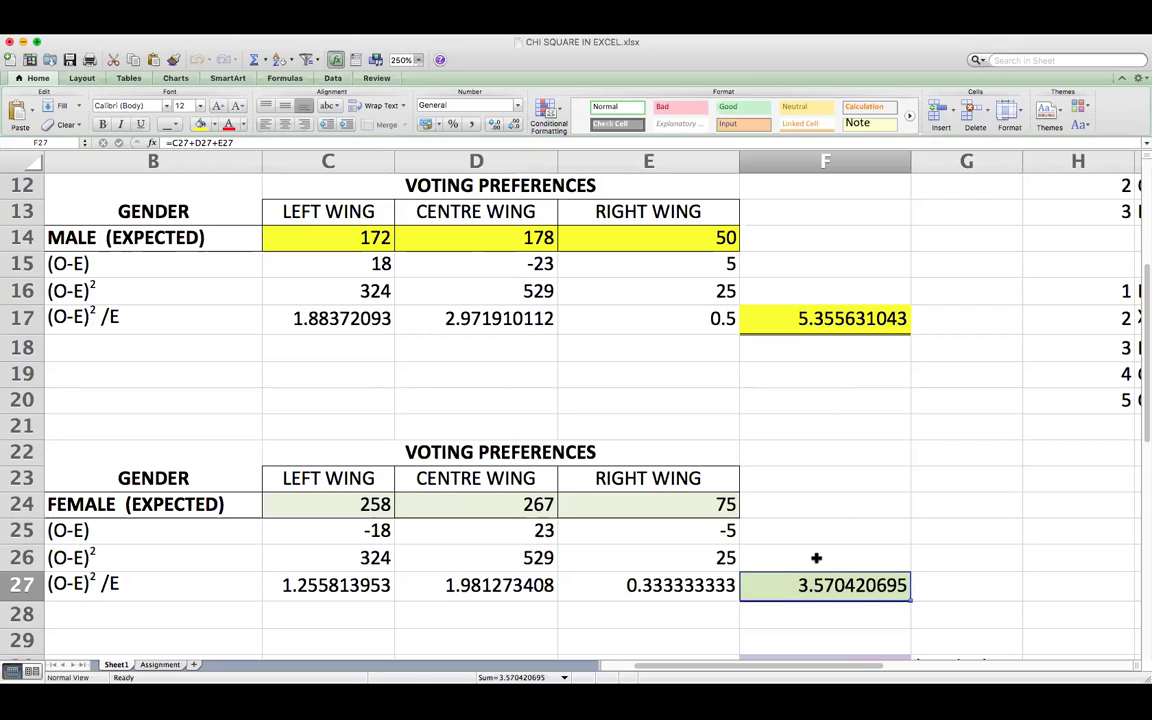
{"action": "left_click", "coordinate": [801, 331]}
{"action": "left_click", "coordinate": [794, 584]}
Inspect the CHI formula in F30, checking how it adds the male and female totals
{"action": "scroll", "coordinate": [789, 517], "scroll_direction": "down", "scroll_amount": 3}
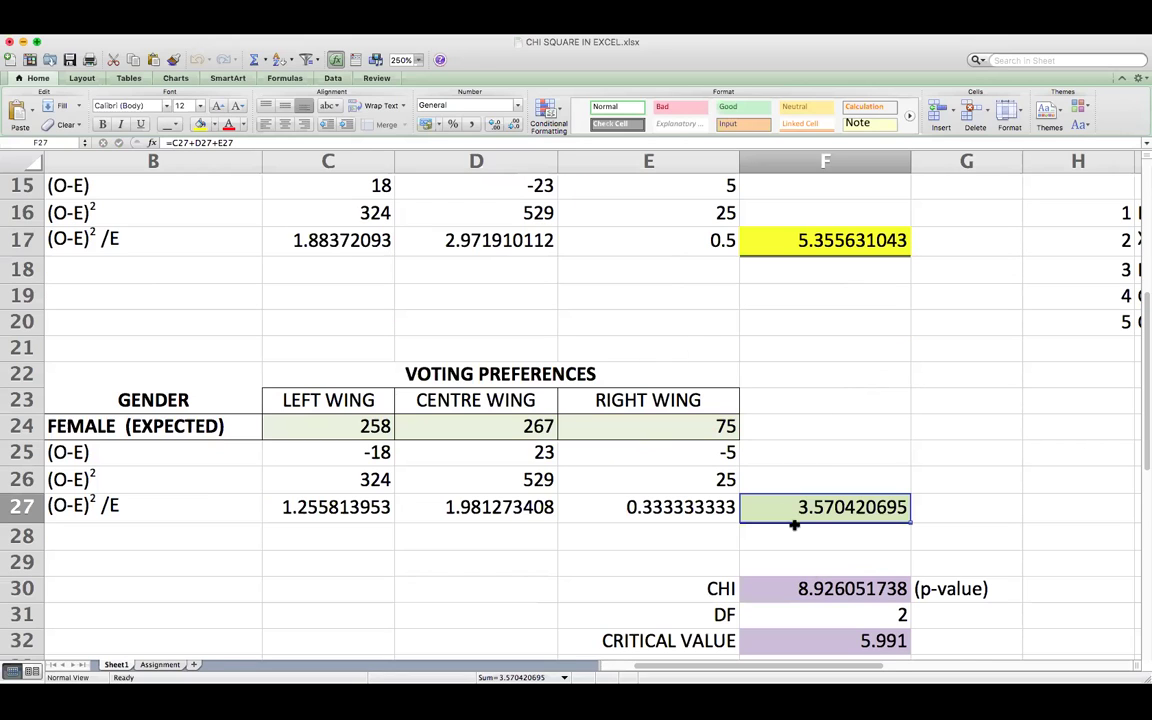
{"action": "double_click", "coordinate": [810, 588]}
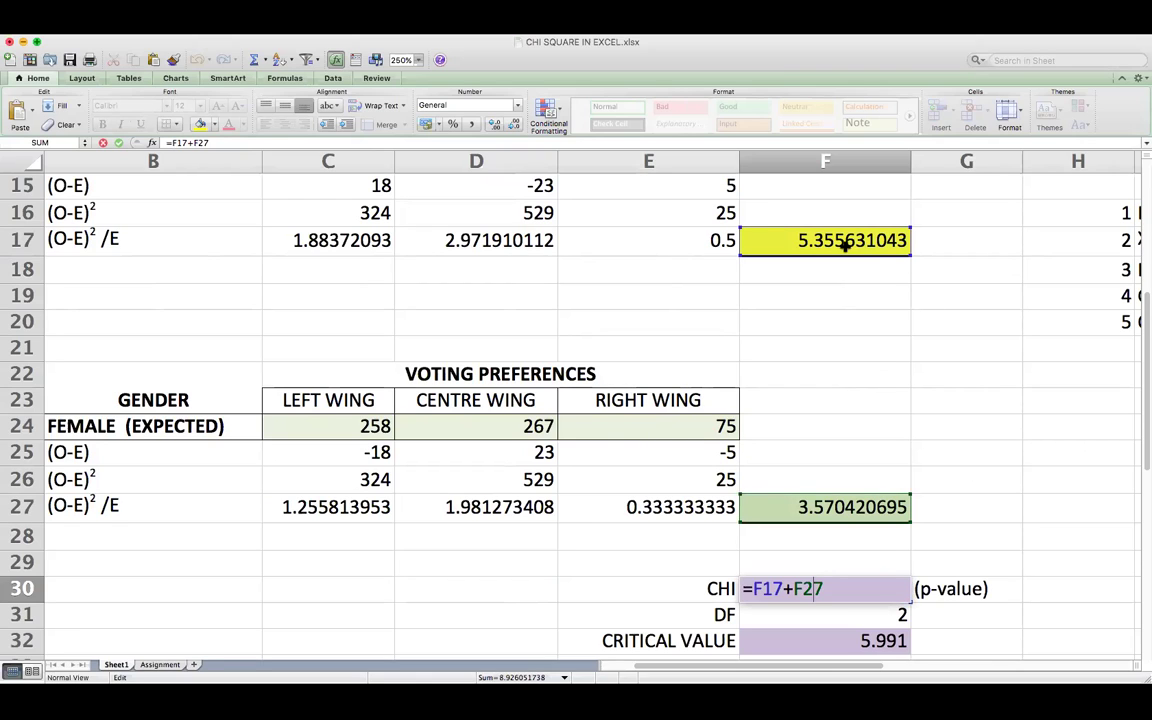
{"action": "key", "text": "Return"}
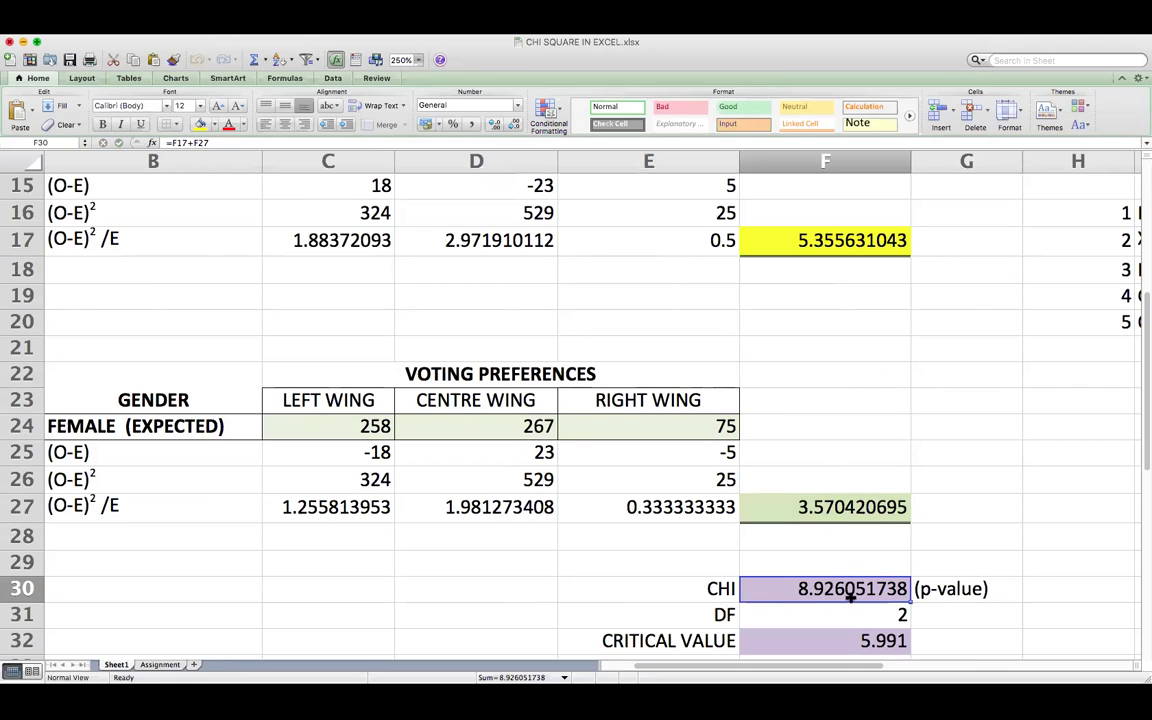
Examine the DF label in E31 and the degrees-of-freedom formula in F31
{"action": "scroll", "coordinate": [878, 590], "scroll_direction": "down", "scroll_amount": 2}
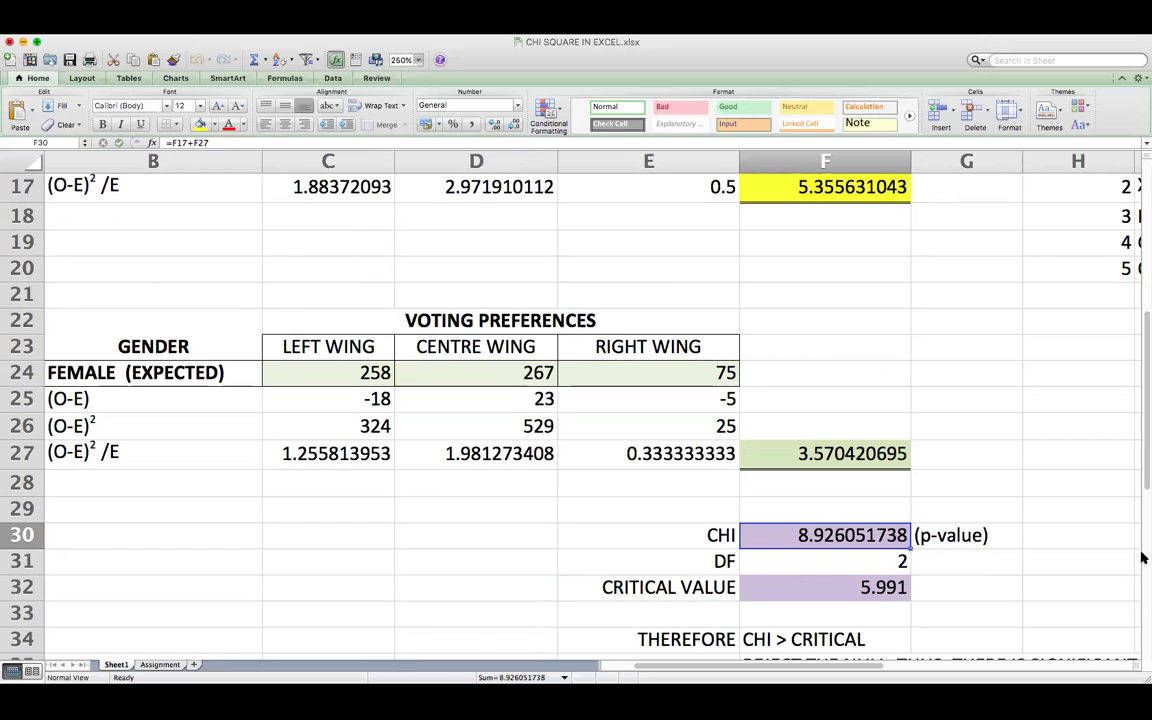
{"action": "left_click", "coordinate": [1085, 588]}
{"action": "left_click", "coordinate": [881, 561]}
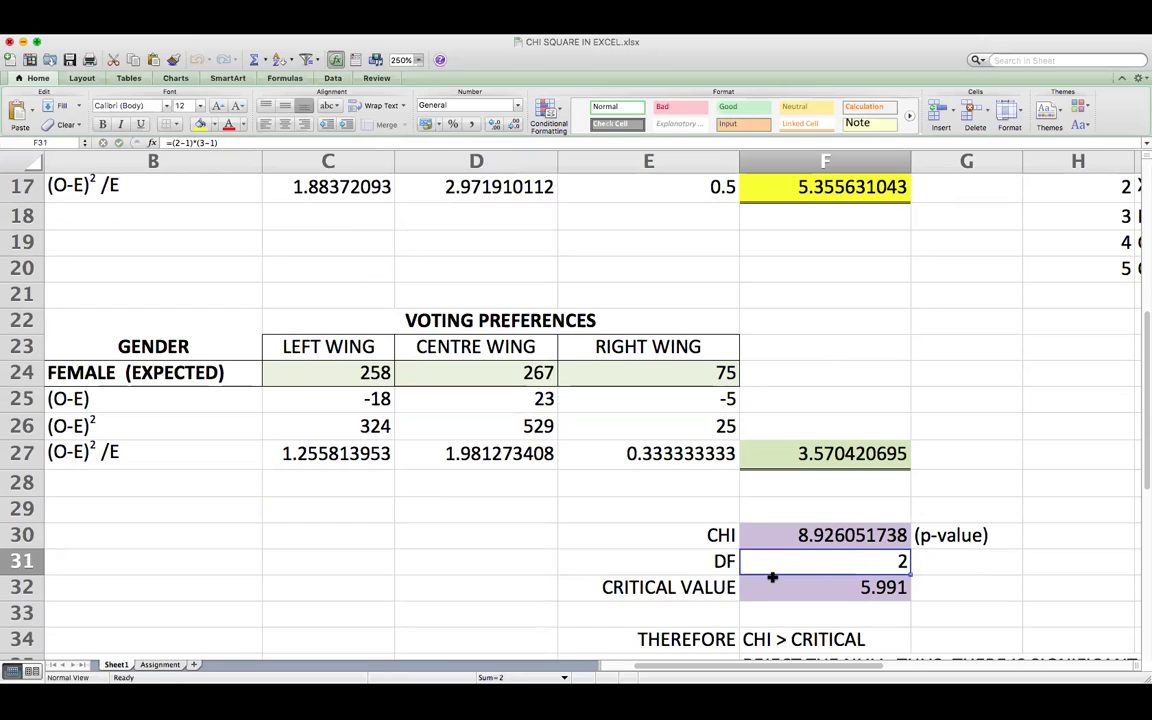
{"action": "key", "text": "Left"}
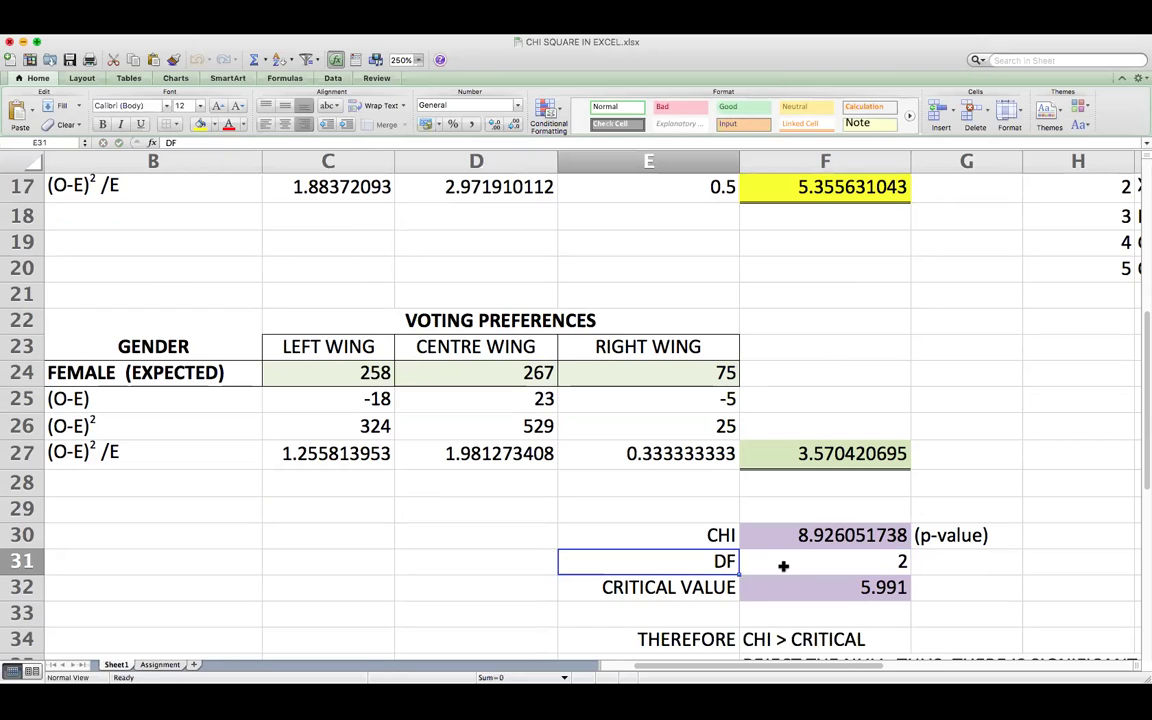
{"action": "key", "text": "Right"}
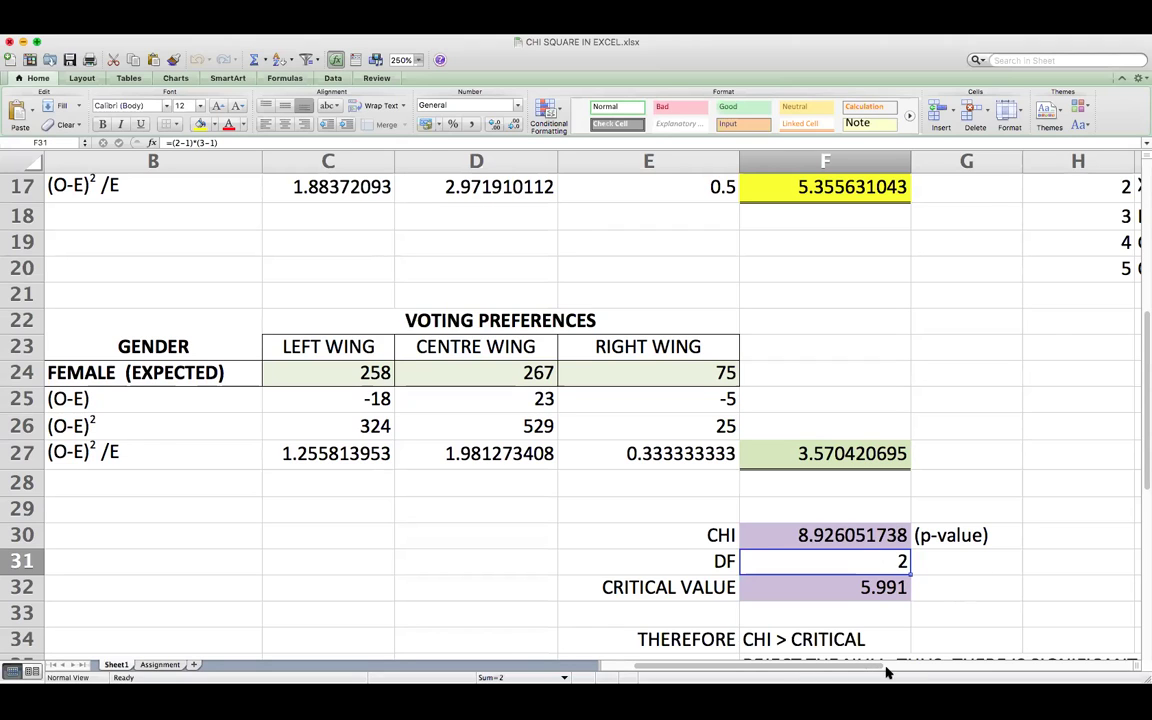
Check the F31 degrees-of-freedom formula against the DF rule in the numbered notes beside the tables
{"action": "scroll", "coordinate": [886, 673], "scroll_direction": "right", "scroll_amount": 3}
{"action": "scroll", "coordinate": [884, 596], "scroll_direction": "up", "scroll_amount": 2}
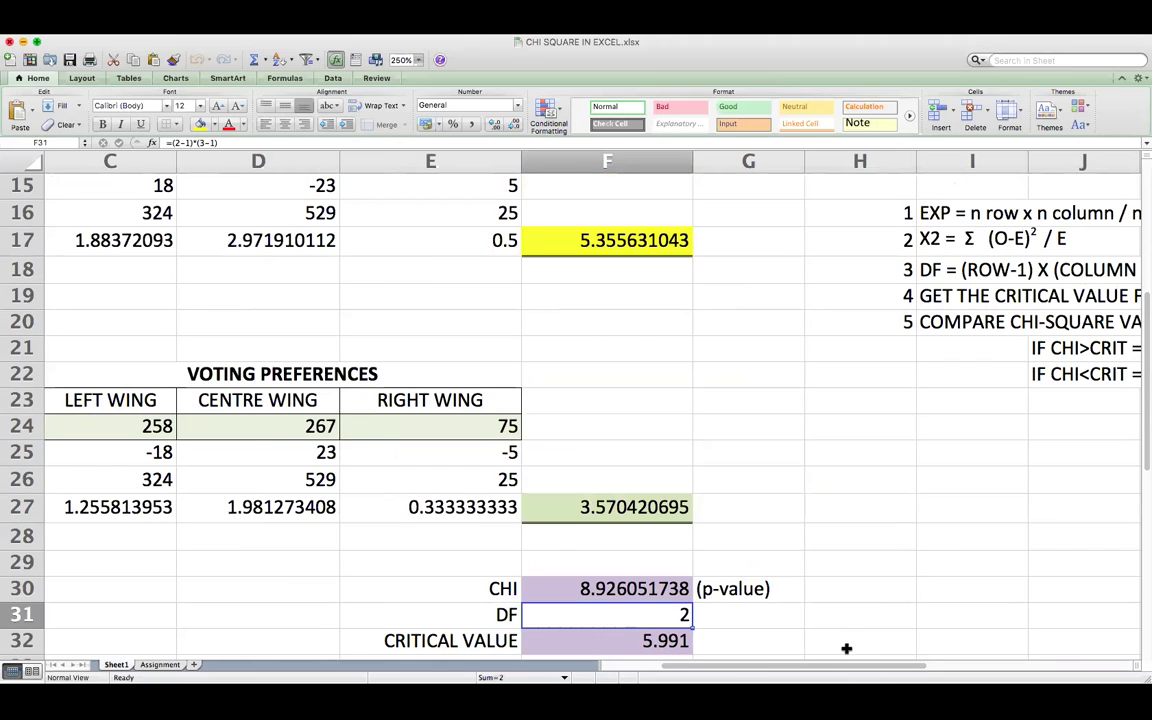
{"action": "scroll", "coordinate": [840, 665], "scroll_direction": "left", "scroll_amount": 2}
{"action": "scroll", "coordinate": [926, 612], "scroll_direction": "down", "scroll_amount": 2}
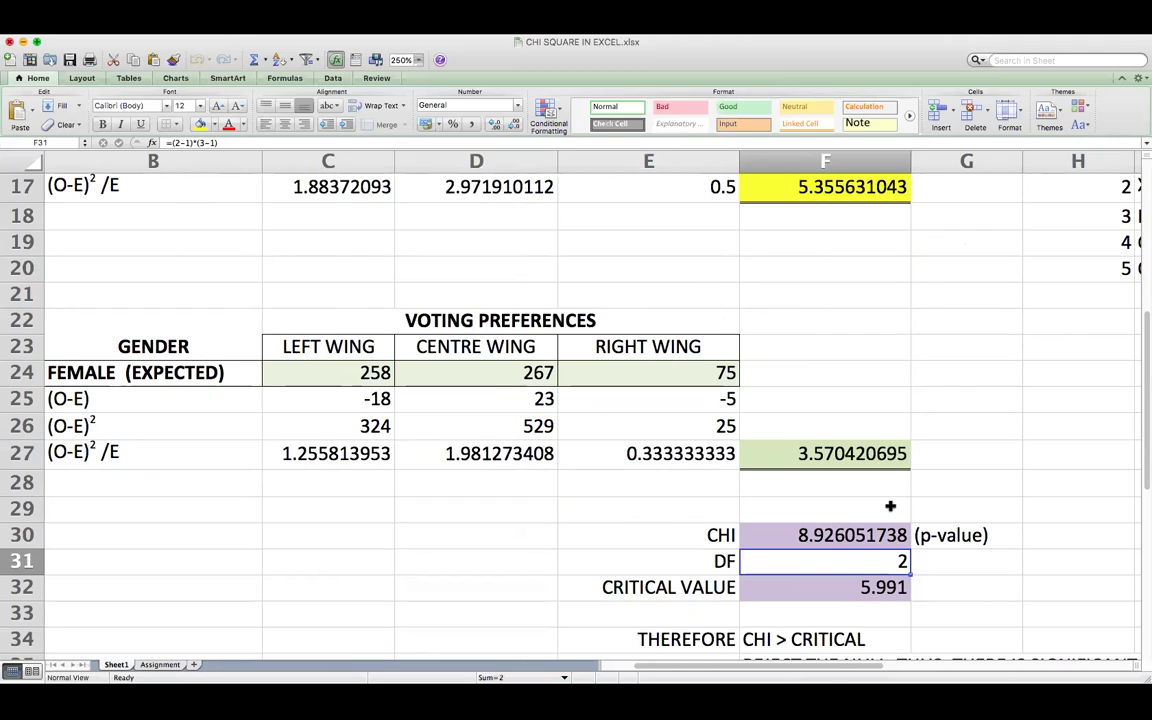
{"action": "double_click", "coordinate": [809, 565]}
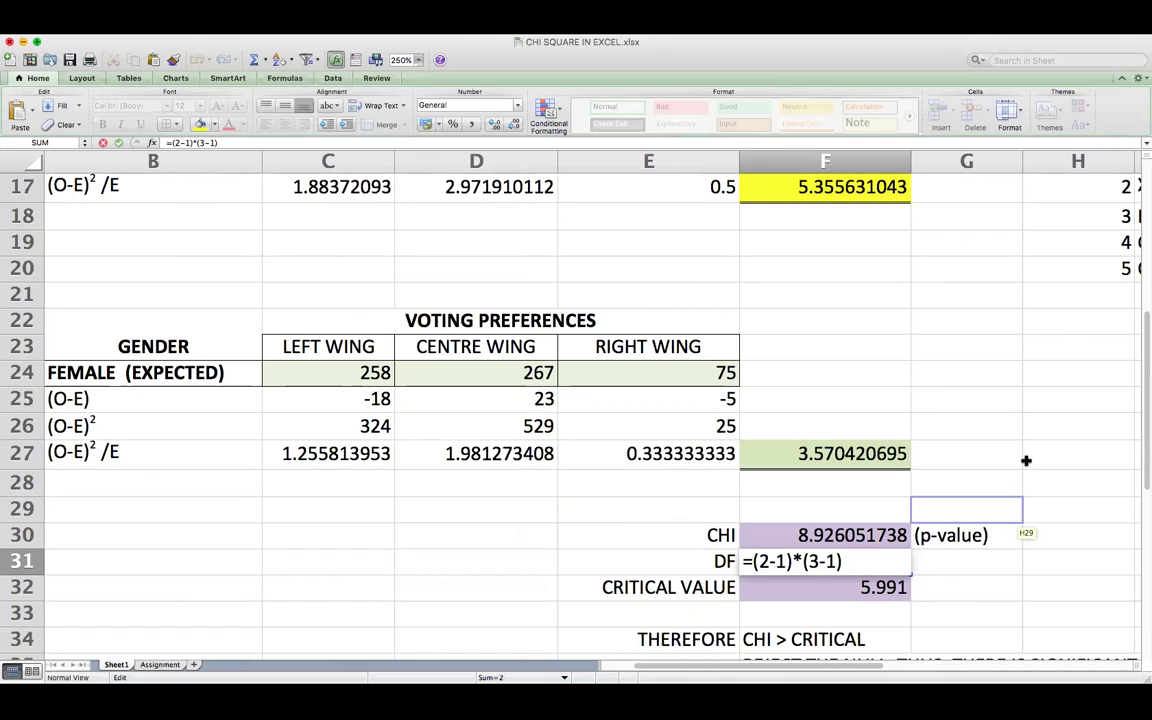
{"action": "key", "text": "Escape"}
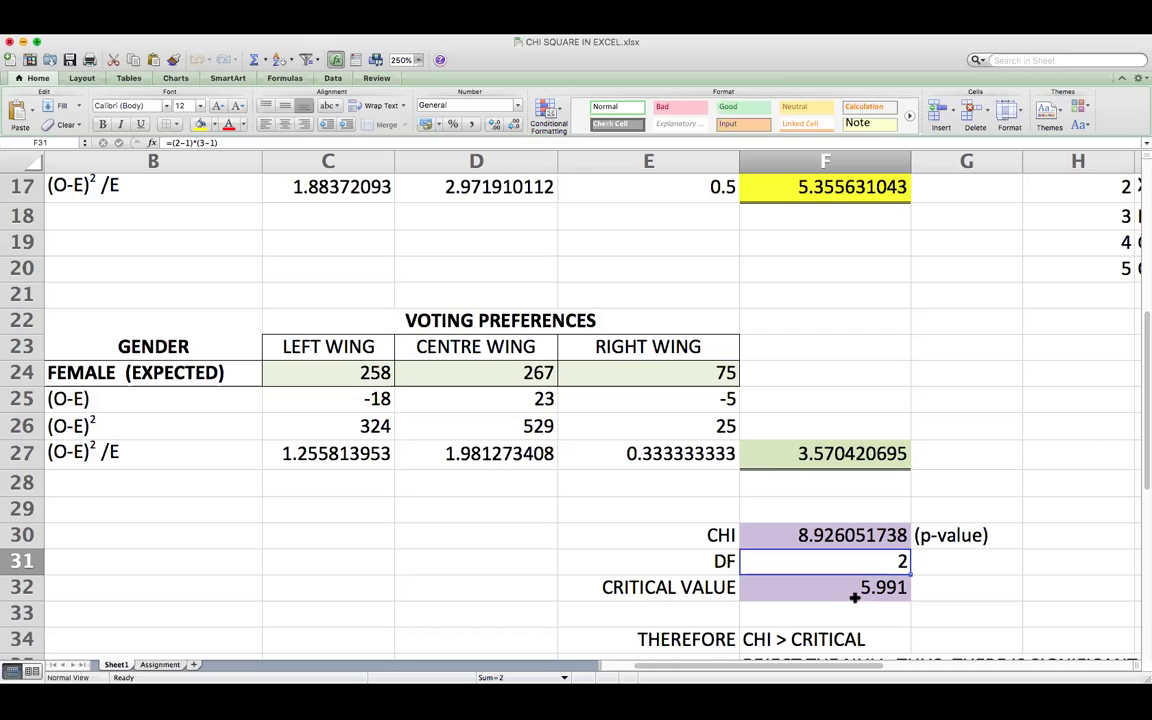
Minimize the workbook window and, back in the sheet, examine the critical value in F32 alongside the chi-square result and conclusion
{"action": "left_click", "coordinate": [24, 44]}
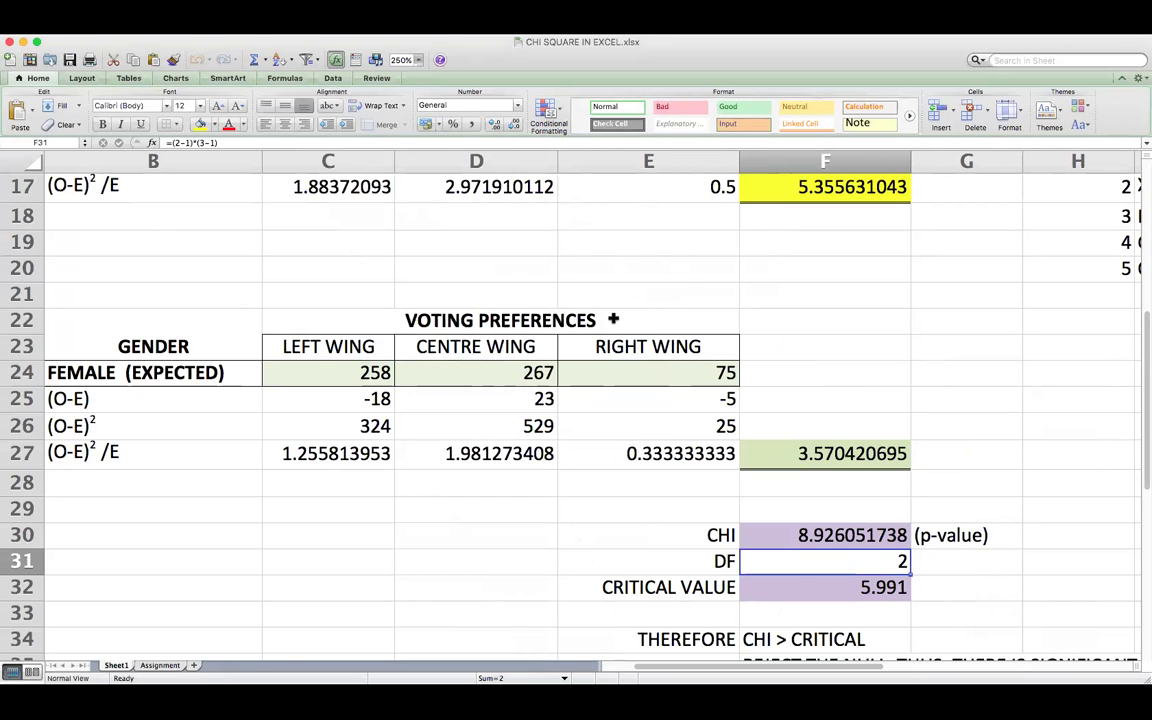
{"action": "scroll", "coordinate": [613, 319], "scroll_direction": "down", "scroll_amount": 3}
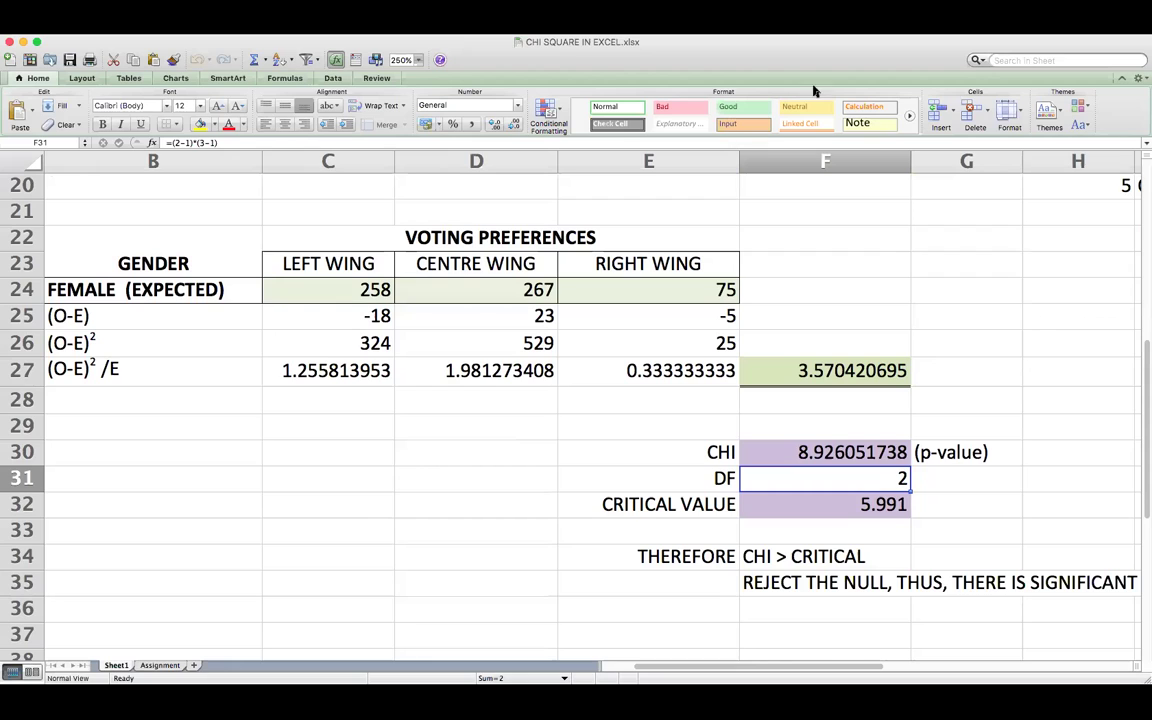
{"action": "scroll", "coordinate": [805, 418], "scroll_direction": "down", "scroll_amount": 1}
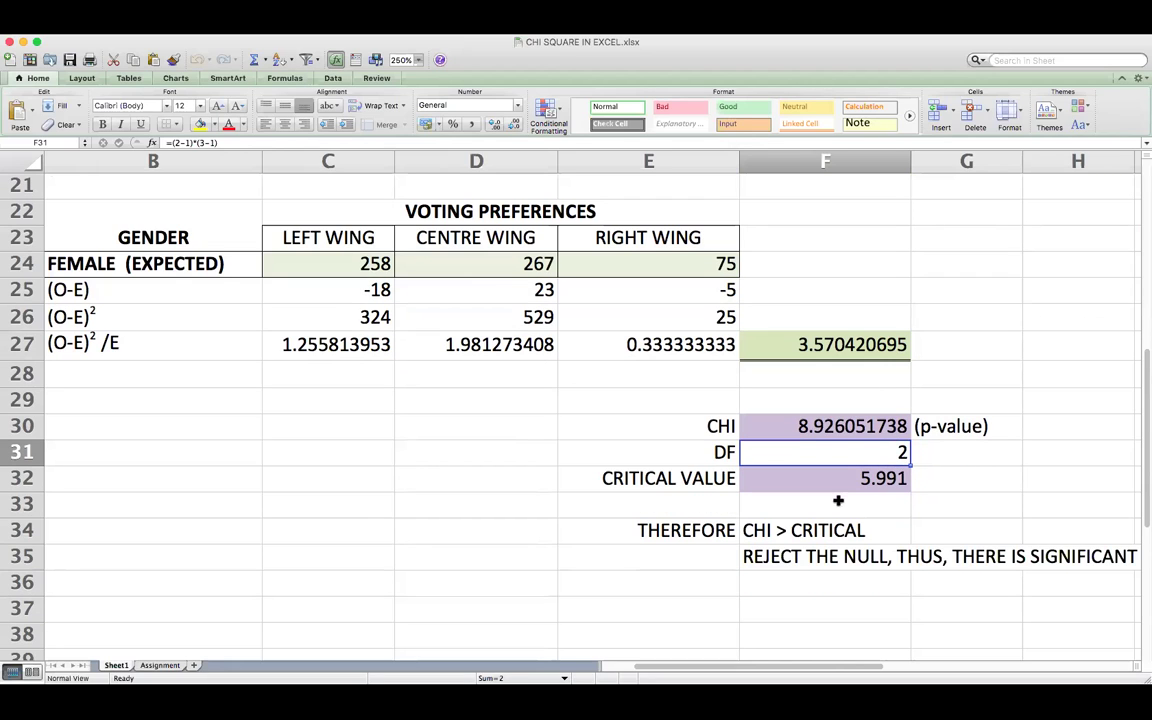
{"action": "left_click", "coordinate": [800, 478]}
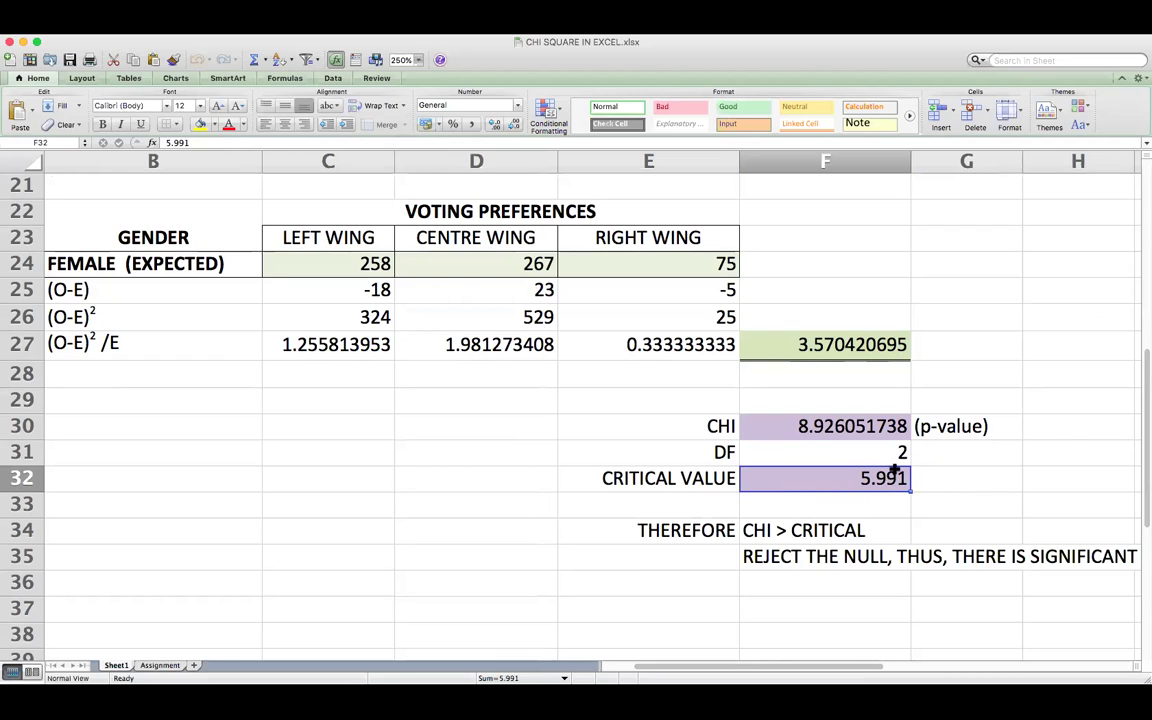
Compare the chi-square result in F30 with the degrees of freedom in F31 and the critical value in F32
{"action": "left_click", "coordinate": [851, 430]}
{"action": "left_click", "coordinate": [843, 455]}
{"action": "left_click", "coordinate": [830, 428]}
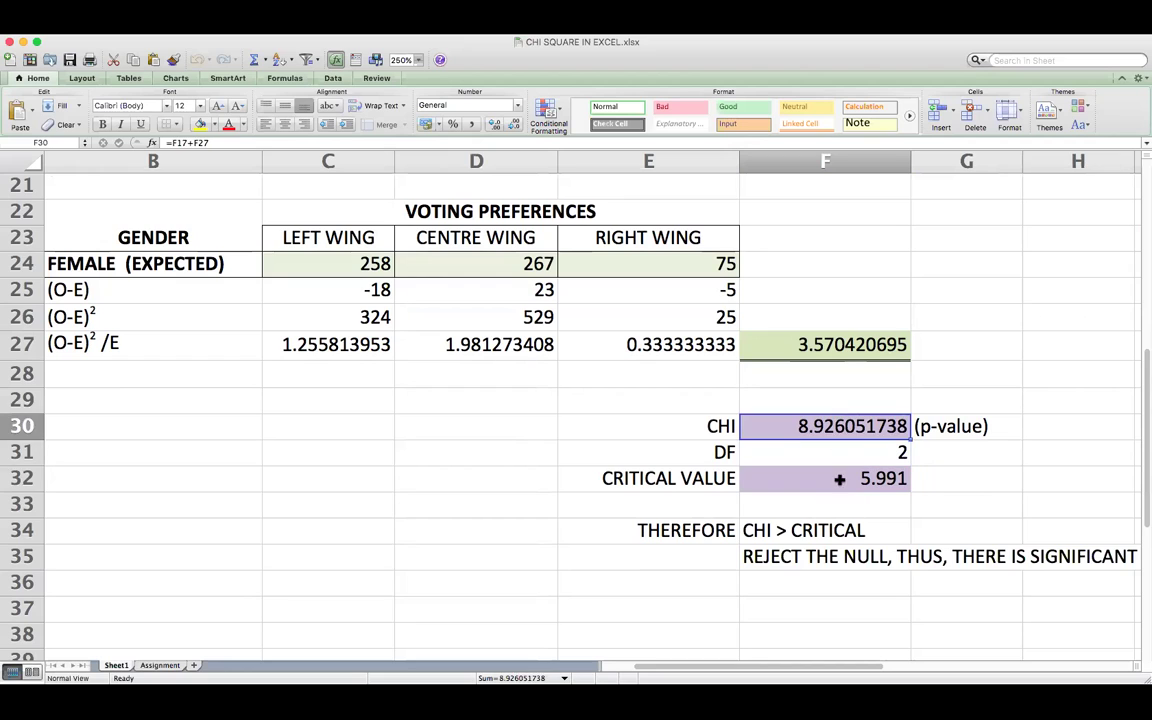
{"action": "left_click", "coordinate": [839, 479]}
Read the full conclusion in F35 against the chi-square result in F30 and the critical value in F32
{"action": "left_click_drag", "start_coordinate": [749, 667], "coordinate": [807, 668]}
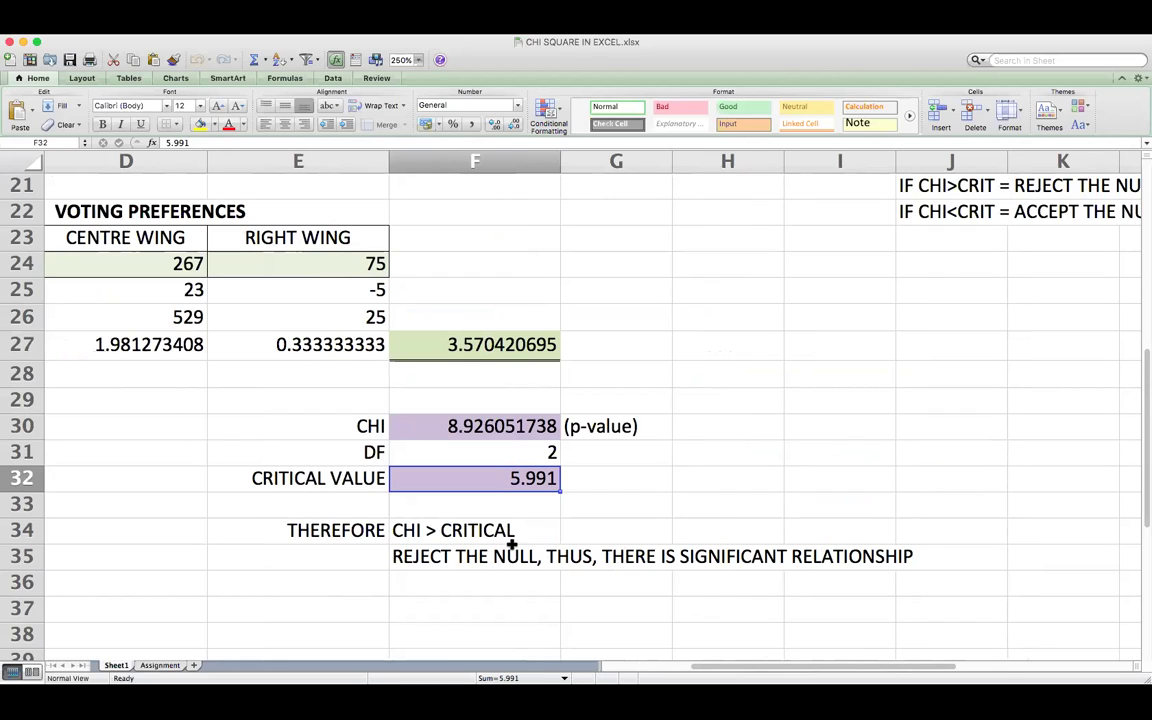
{"action": "left_click", "coordinate": [478, 428]}
{"action": "left_click", "coordinate": [478, 480]}
{"action": "left_click", "coordinate": [473, 558]}
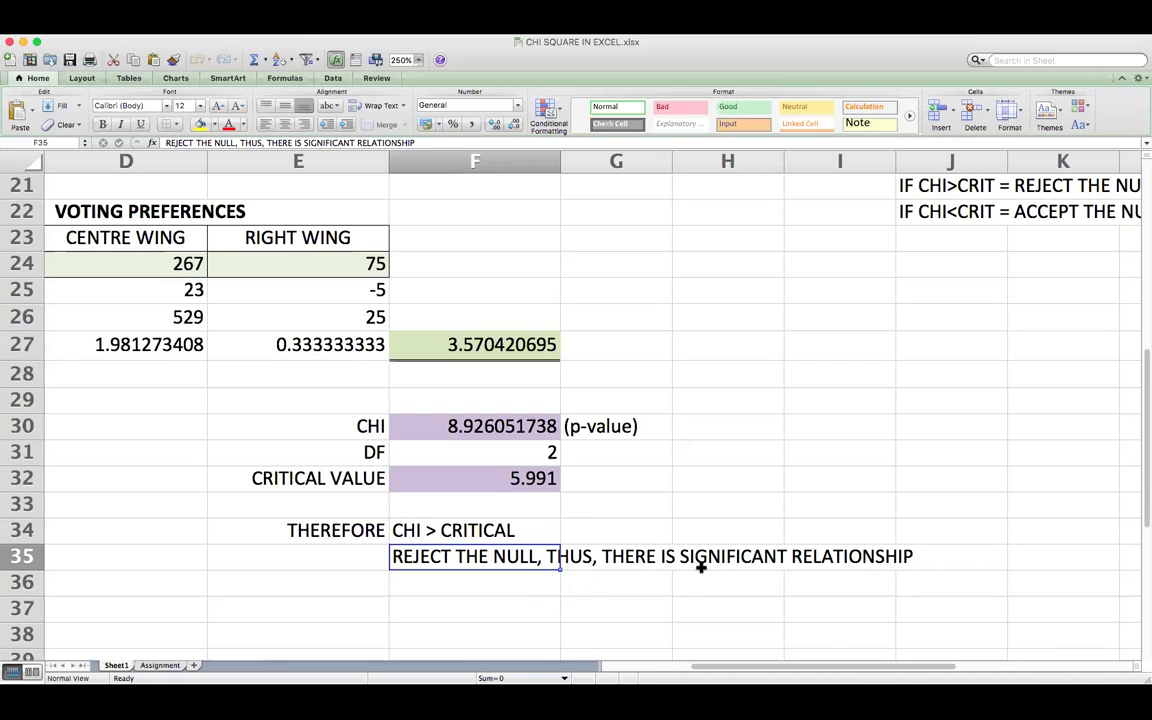
Review the male and female rows and the left, centre and right wing headings in the observed table
{"action": "scroll", "coordinate": [640, 600], "scroll_direction": "left", "scroll_amount": 5}
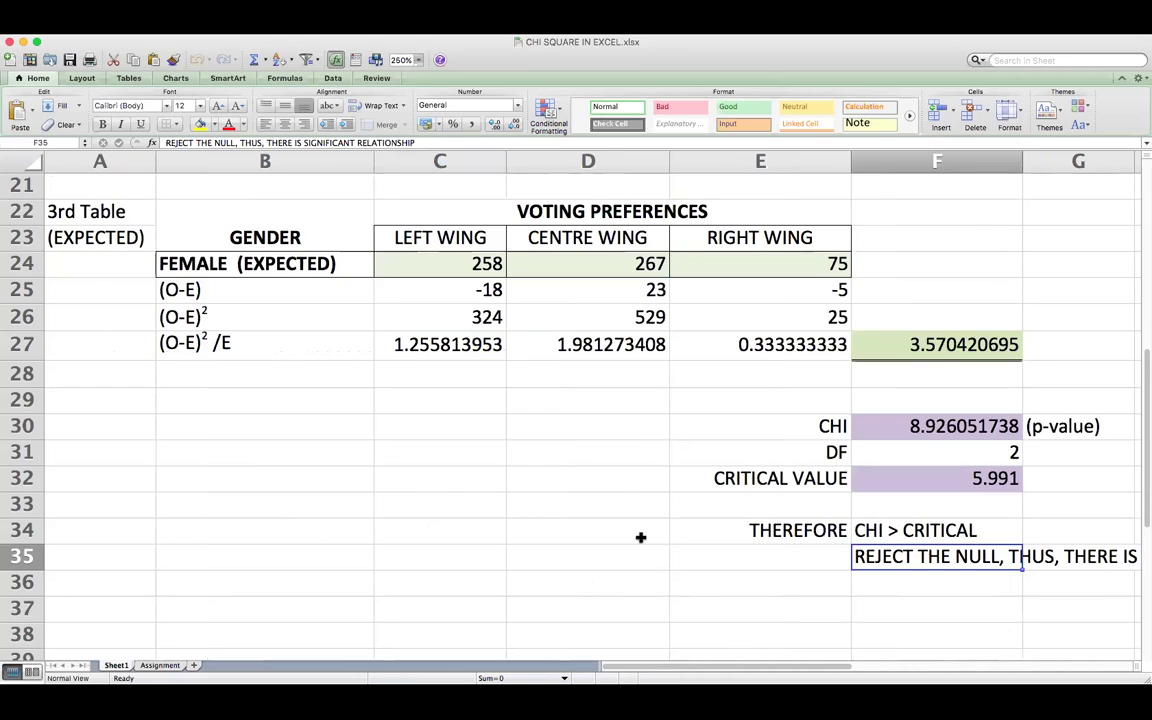
{"action": "scroll", "coordinate": [638, 535], "scroll_direction": "up", "scroll_amount": 10}
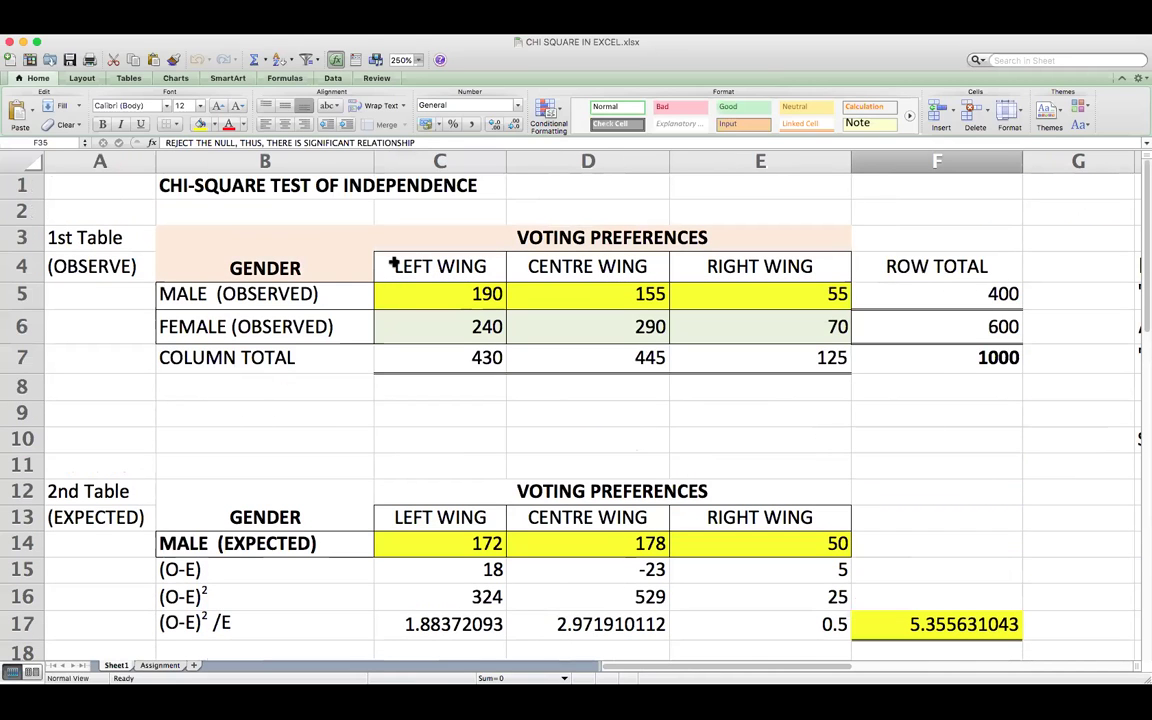
{"action": "left_click_drag", "start_coordinate": [321, 298], "coordinate": [321, 324]}
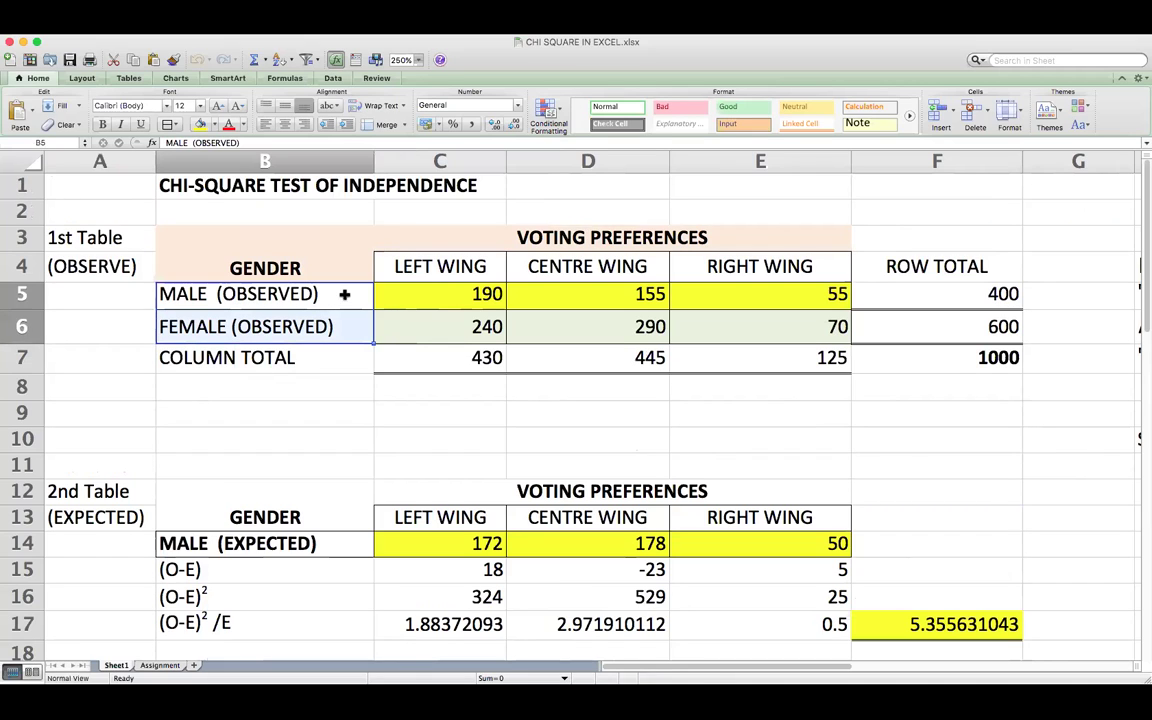
{"action": "left_click", "coordinate": [442, 265]}
{"action": "left_click", "coordinate": [536, 277]}
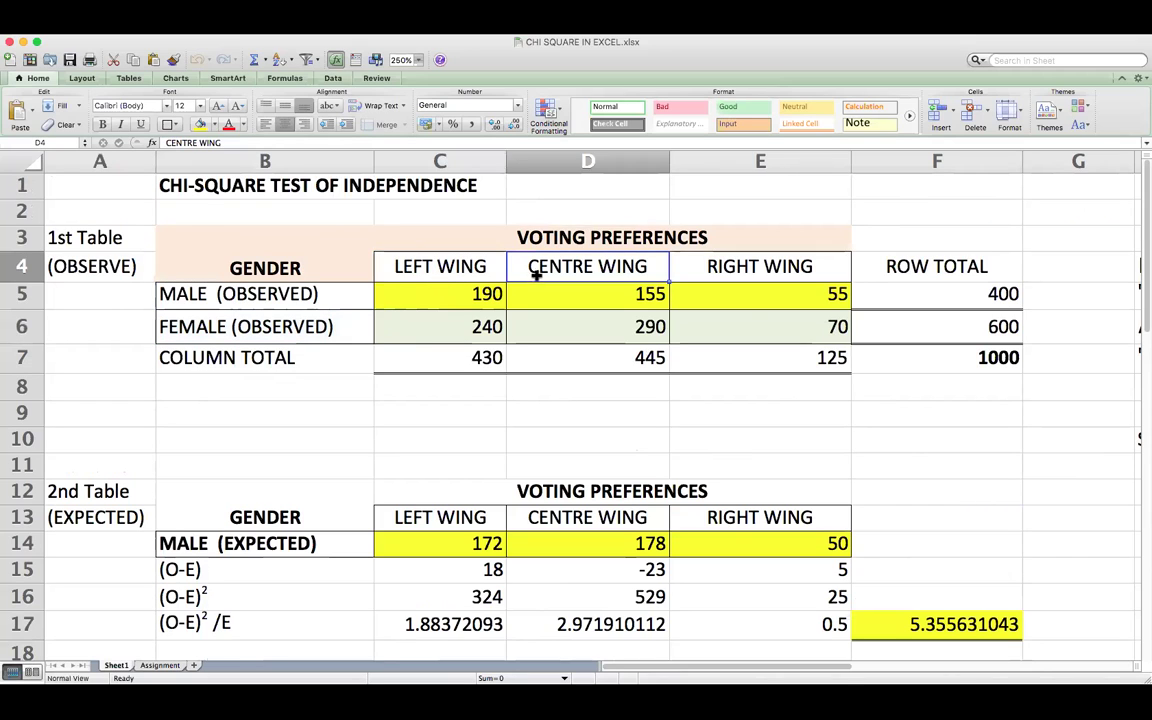
{"action": "left_click", "coordinate": [710, 272]}
{"action": "left_click", "coordinate": [501, 265]}
{"action": "left_click", "coordinate": [633, 262]}
{"action": "left_click", "coordinate": [697, 265]}
{"action": "left_click", "coordinate": [473, 406]}
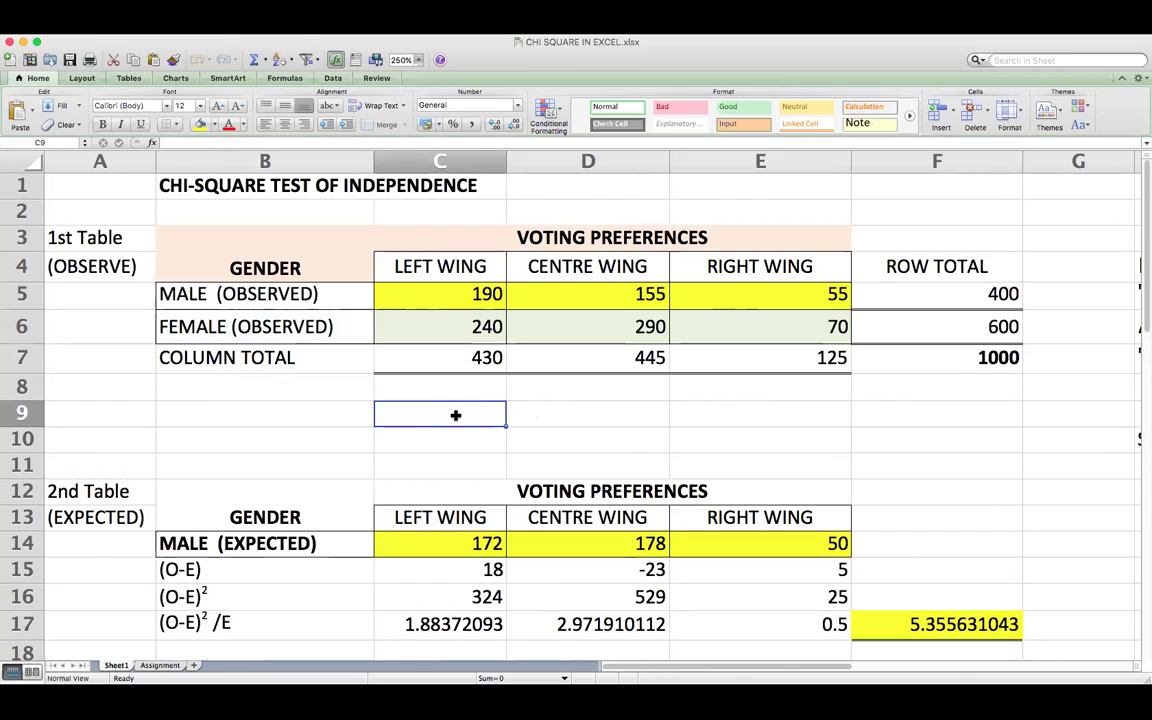
{"action": "left_click", "coordinate": [232, 411]}
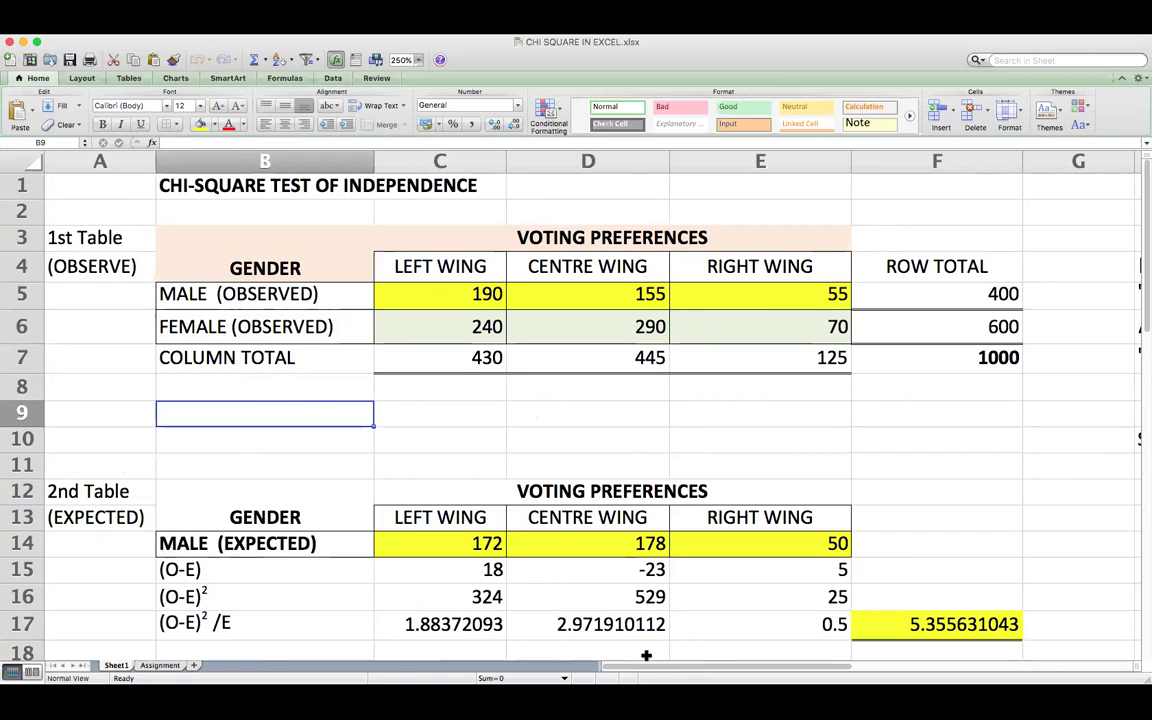
{"action": "left_click_drag", "start_coordinate": [660, 665], "coordinate": [600, 663]}
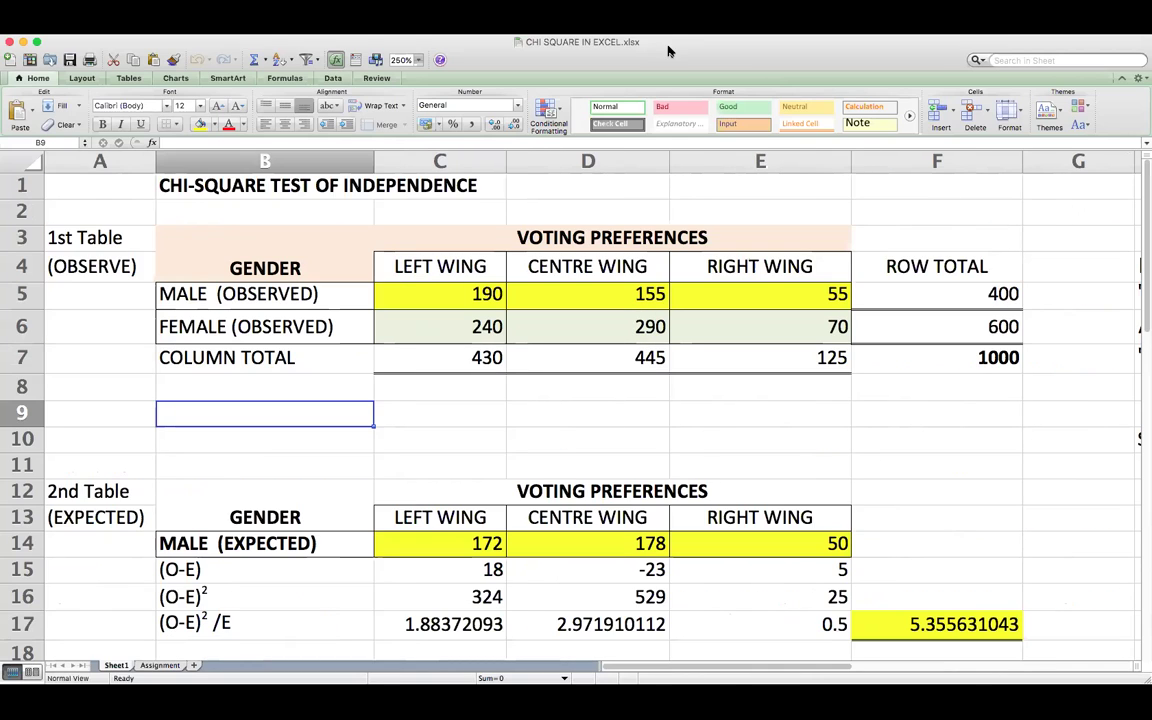